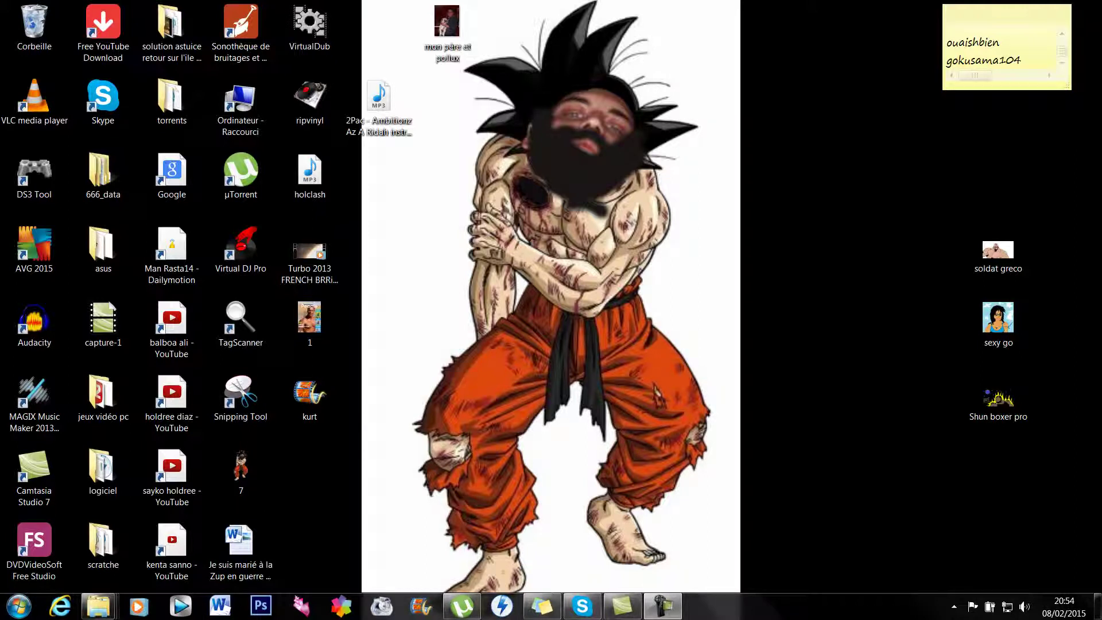
# Launch Audacity and open the dialog for importing audio files.
pyautogui.click(34, 321)
pyautogui.click(34, 323)
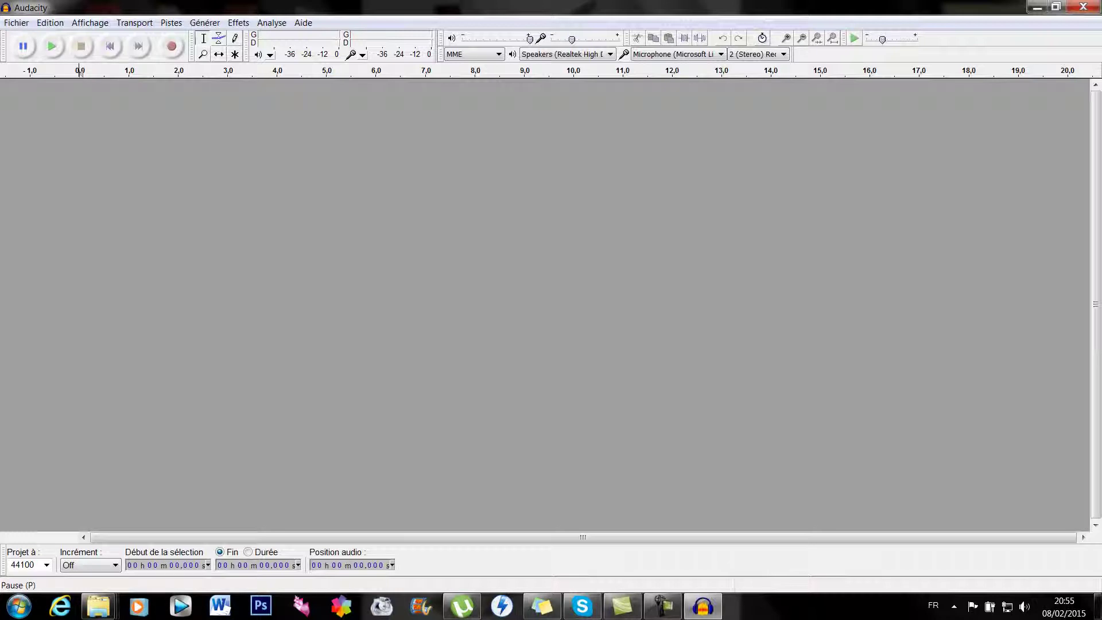
pyautogui.hotkey('alt', 'f')
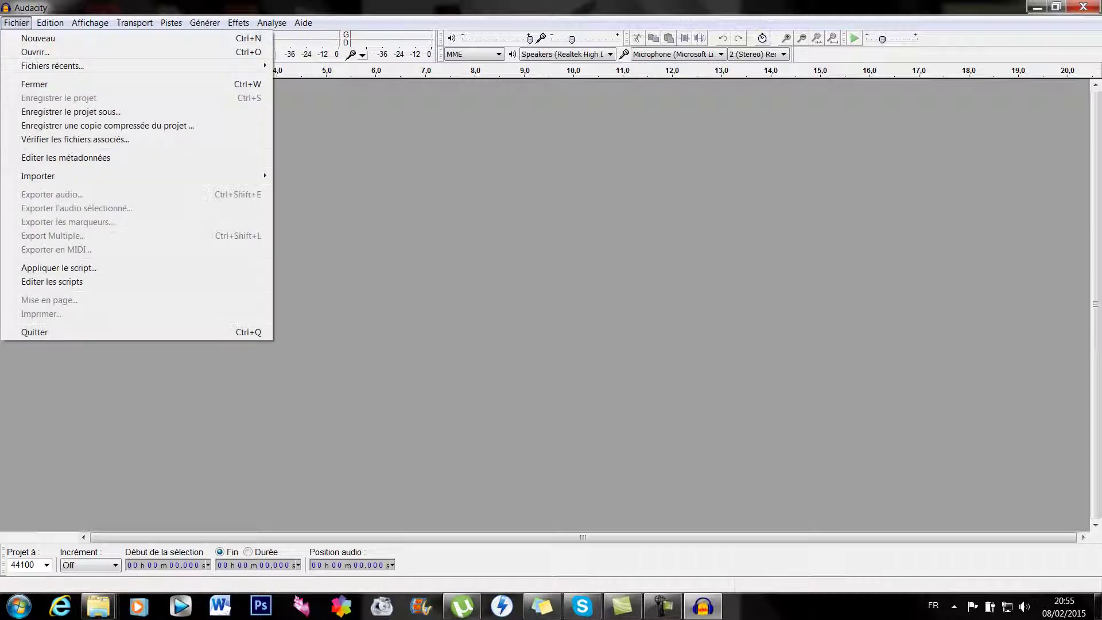
pyautogui.press('Right')
pyautogui.press('Return')
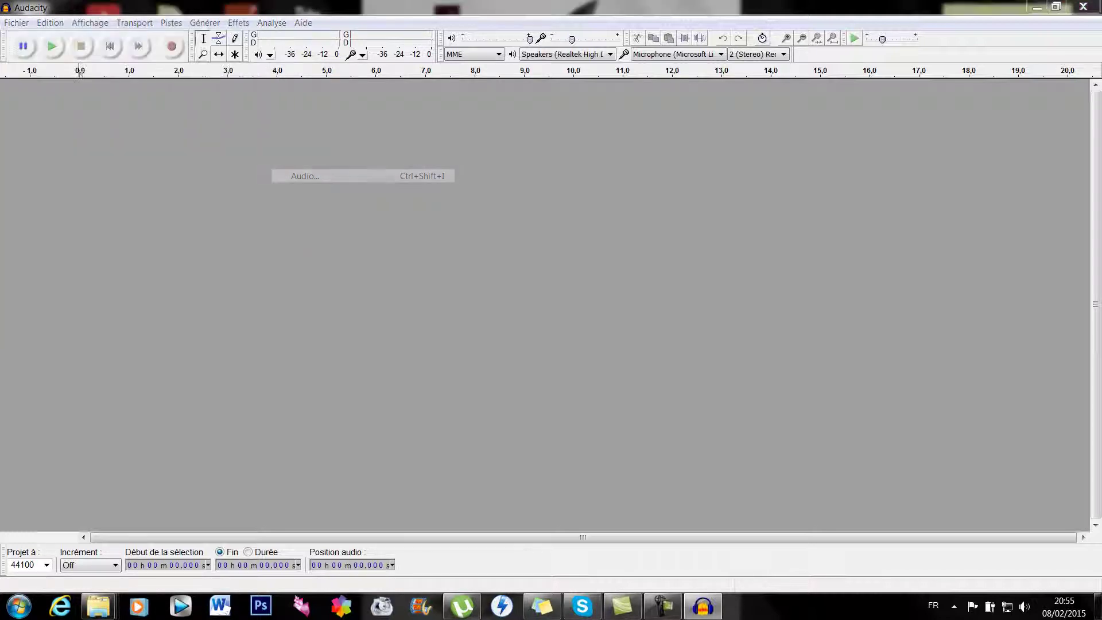
# Browse the Seagate Expansion Drive (F:) to the Raps Français folder inside cinégaumont and Music.
pyautogui.click(44, 258)
pyautogui.doubleClick(319, 115)
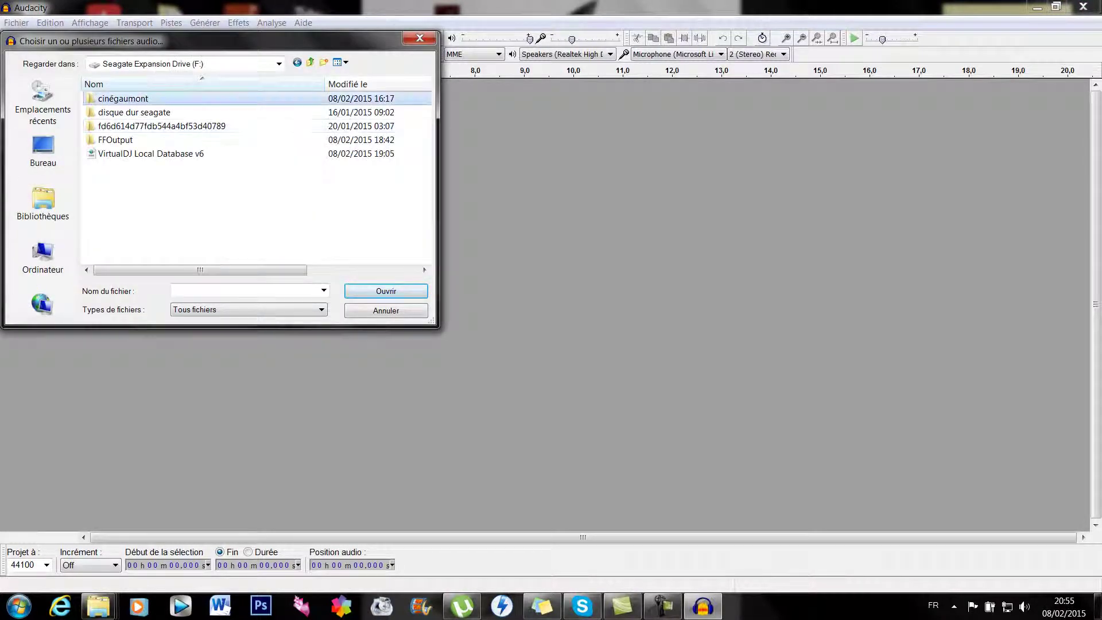
pyautogui.doubleClick(132, 99)
pyautogui.scroll(-1, 252, 178)
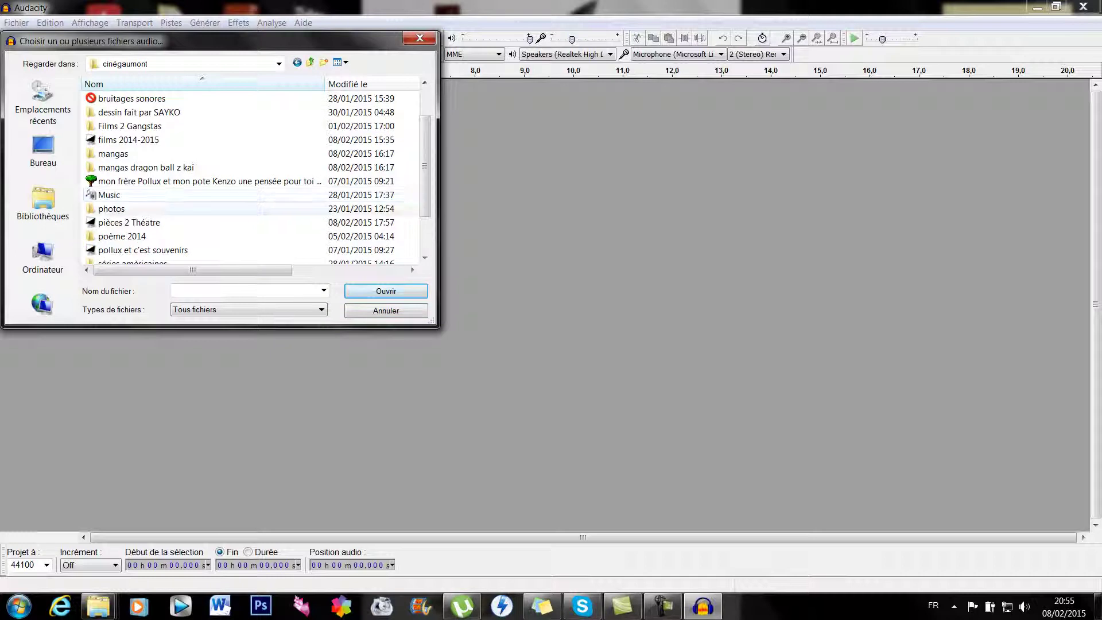
pyautogui.doubleClick(109, 194)
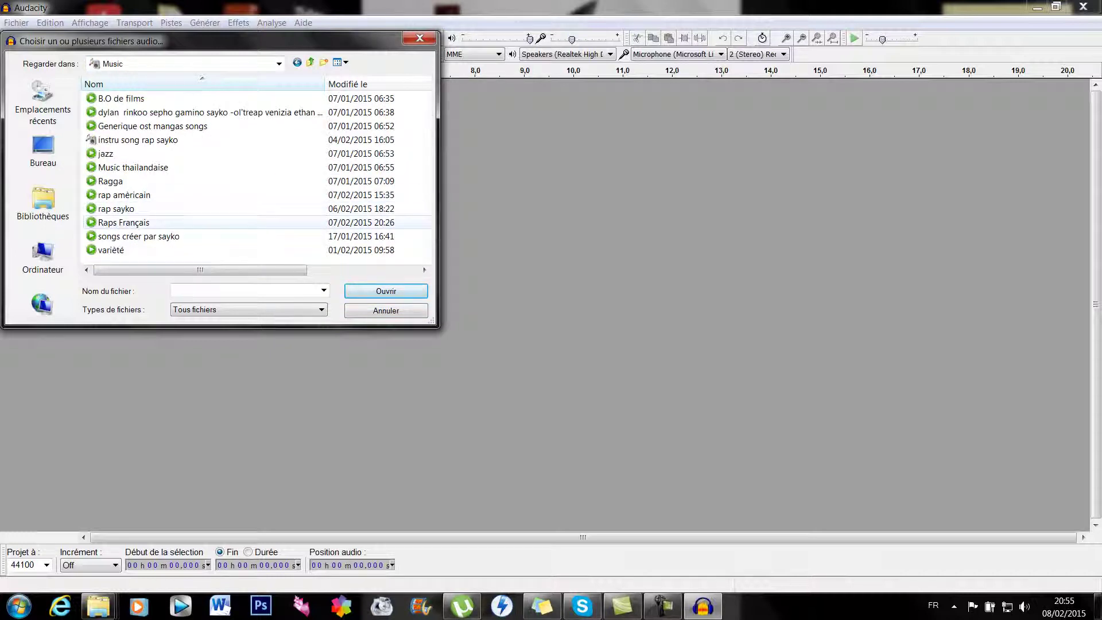
pyautogui.doubleClick(123, 222)
# Import the first song, 01-lino-choc_funebre_(introduction)-fr3sh, from the Requiem 2014 folder inside lino integrale.
pyautogui.scroll(-12, 255, 178)
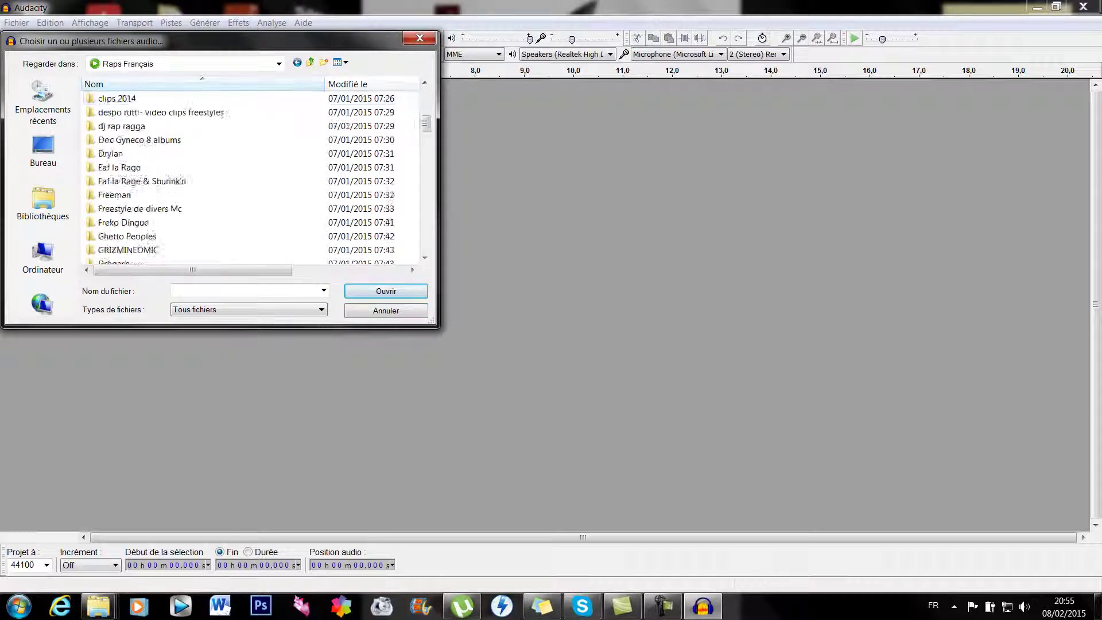
pyautogui.scroll(-10, 118, 227)
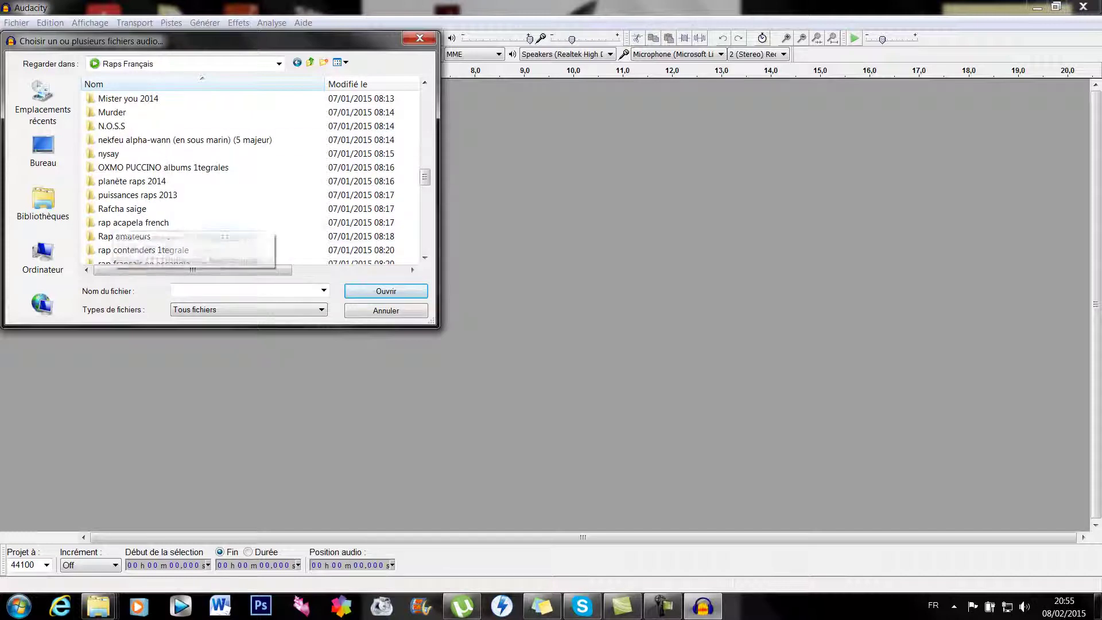
pyautogui.scroll(-5, 117, 227)
pyautogui.scroll(10, 118, 227)
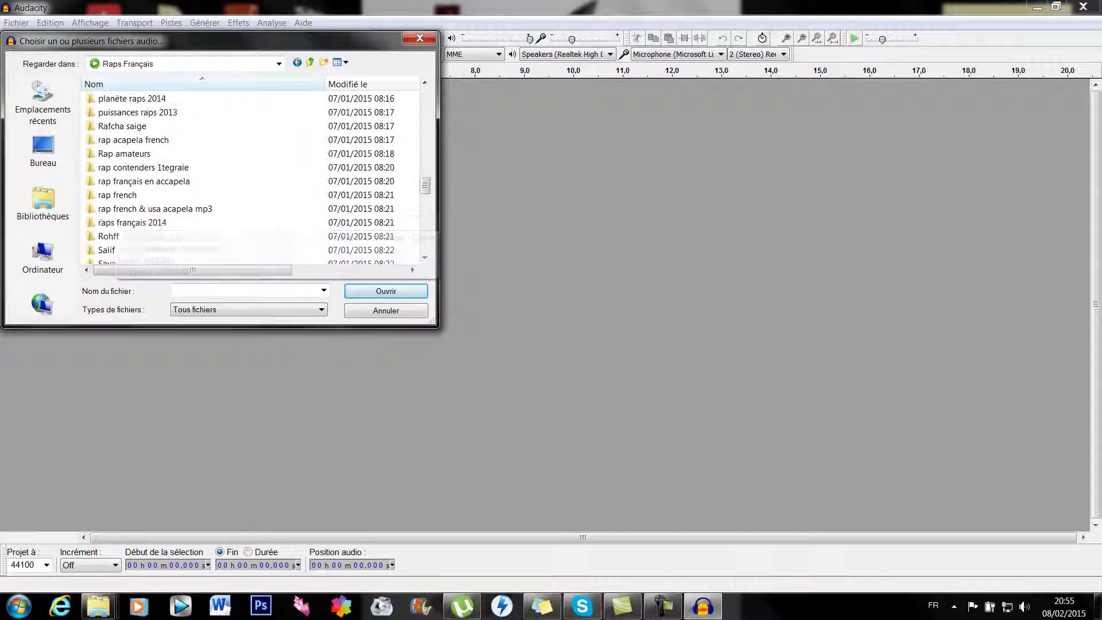
pyautogui.scroll(3, 117, 227)
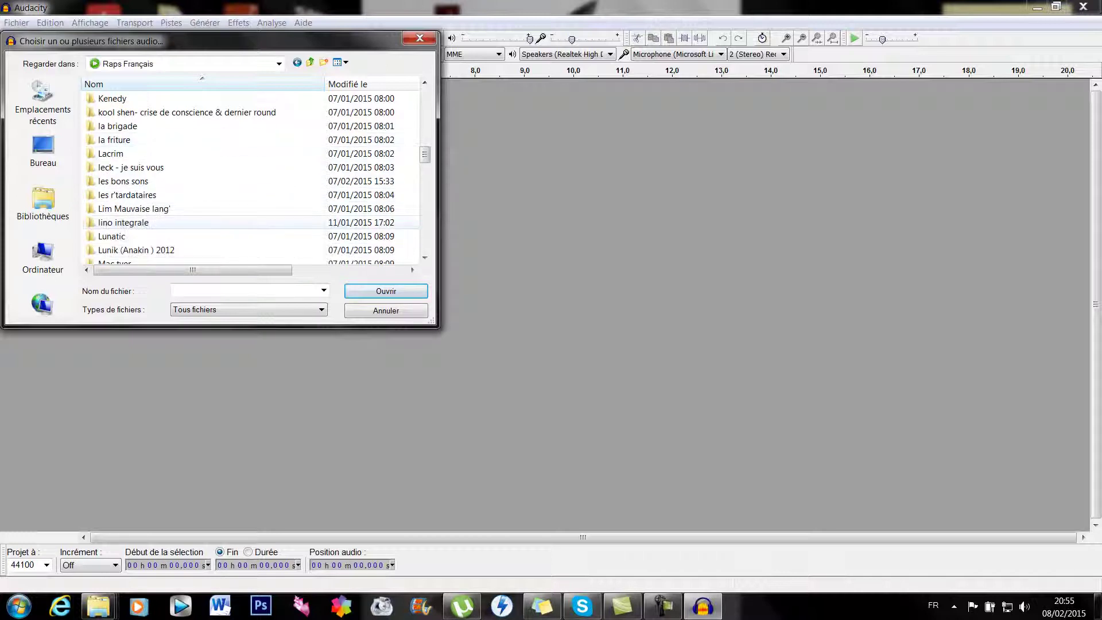
pyautogui.doubleClick(122, 222)
pyautogui.doubleClick(125, 167)
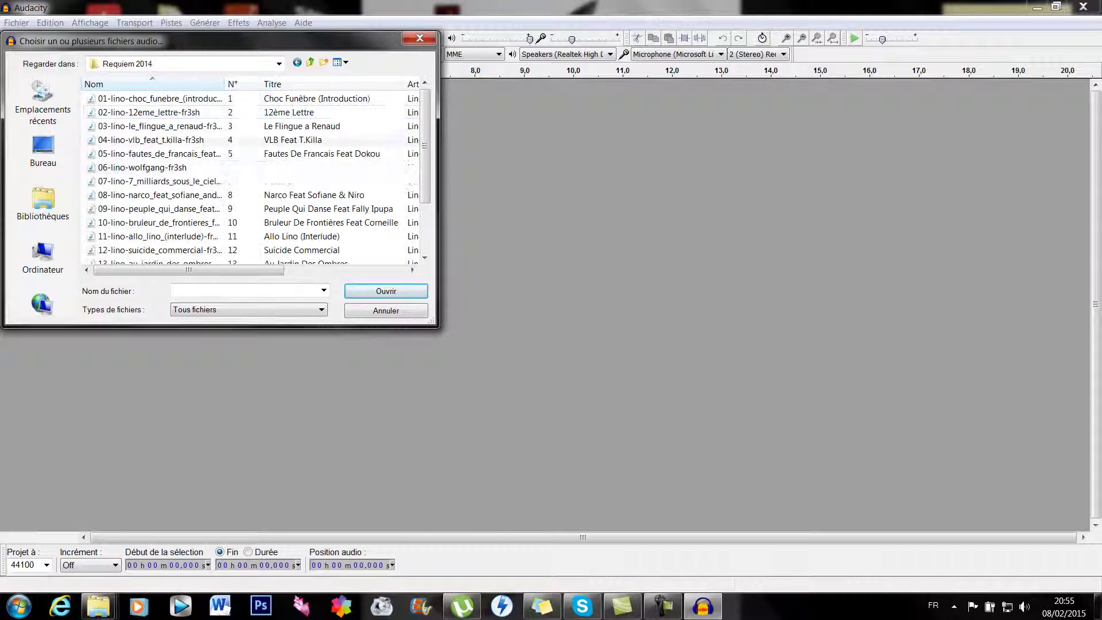
pyautogui.doubleClick(159, 98)
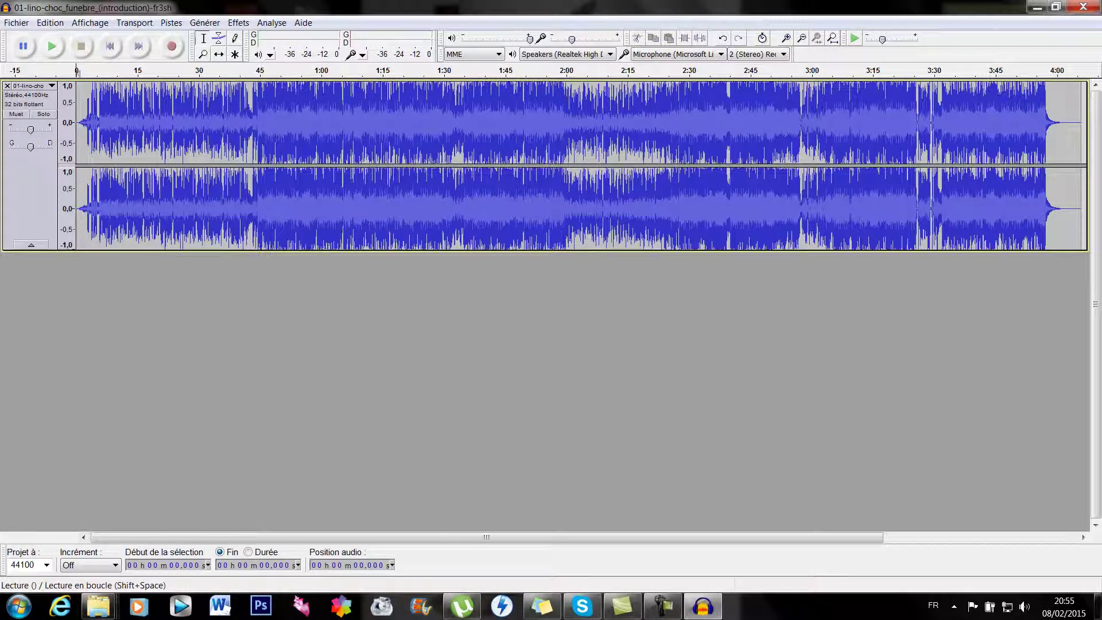
# Play the song to find the cut point, then cut everything from about 43.4 s to the end.
pyautogui.click(52, 45)
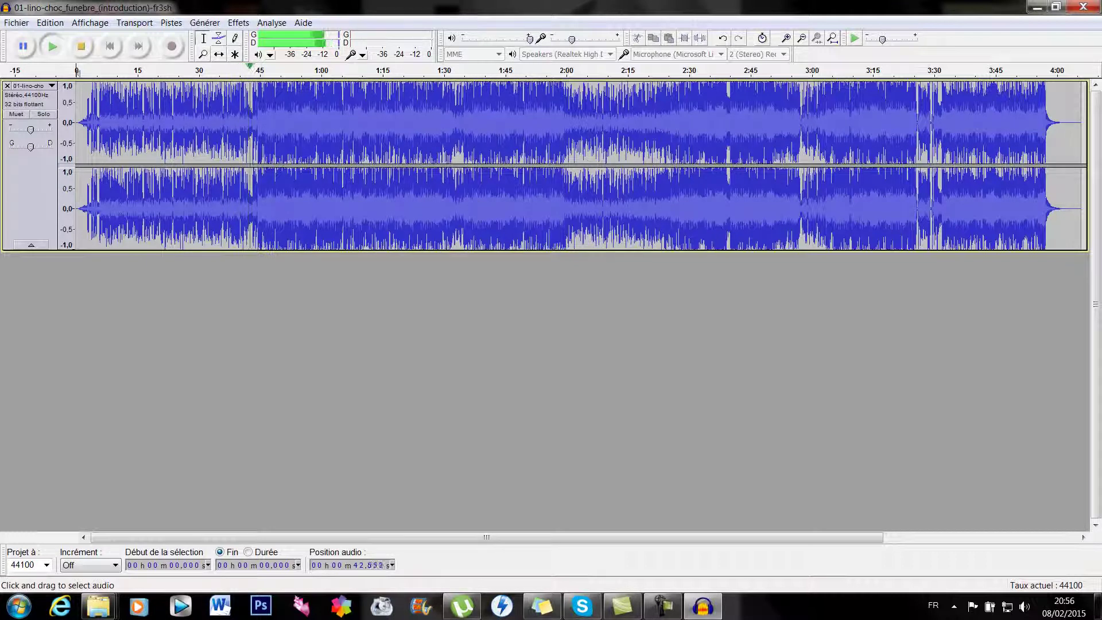
pyautogui.moveTo(254, 155); pyautogui.dragTo(324, 155)
pyautogui.moveTo(324, 70); pyautogui.dragTo(1080, 70)
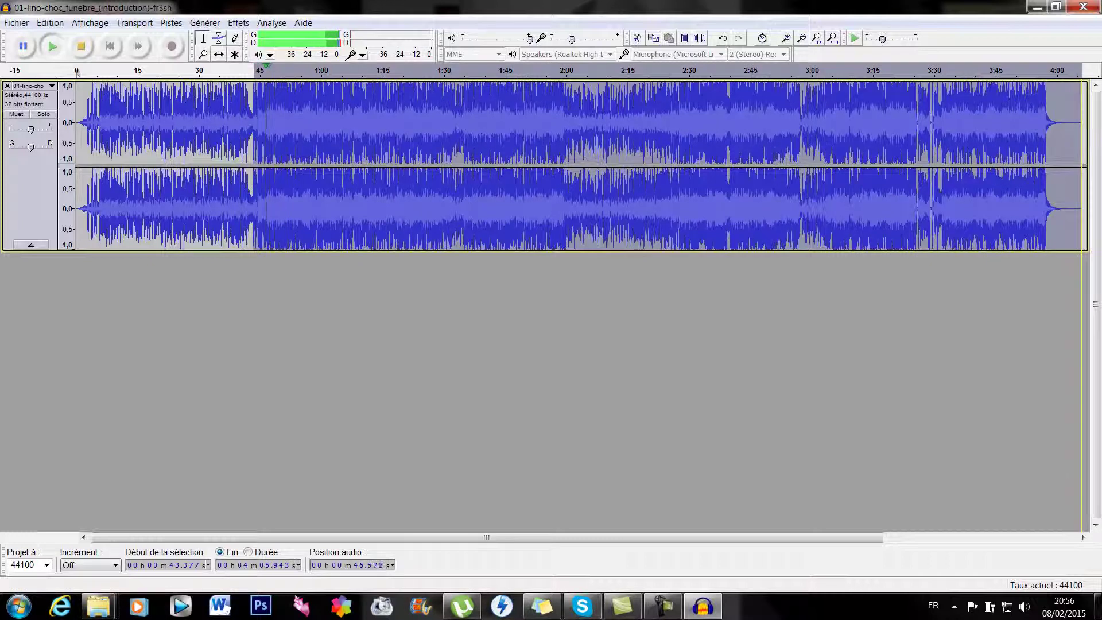
pyautogui.click(81, 46)
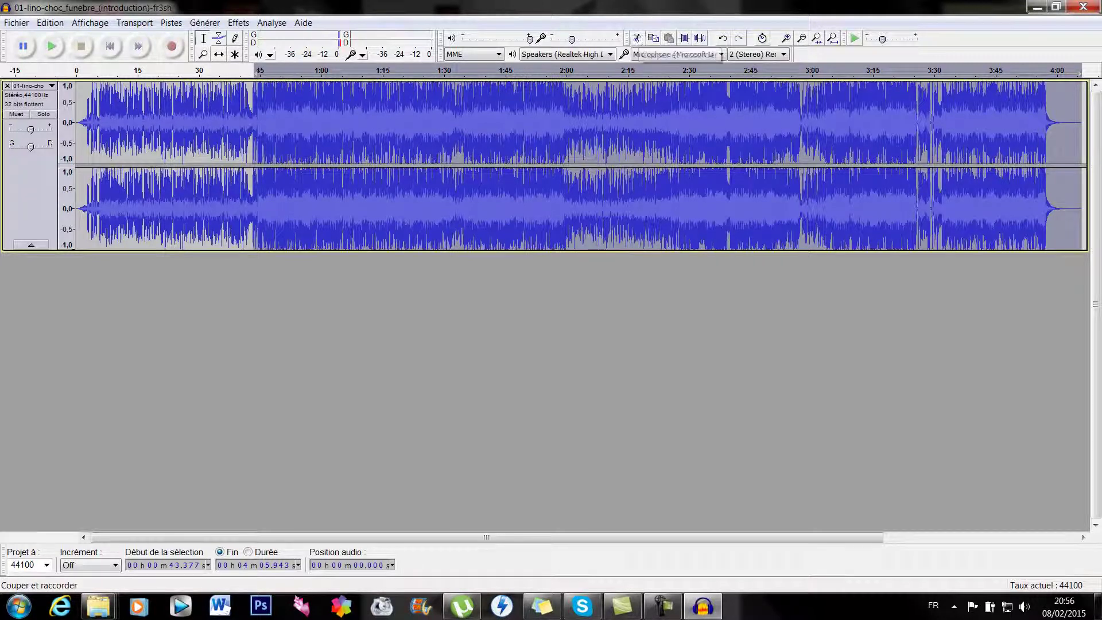
pyautogui.click(636, 38)
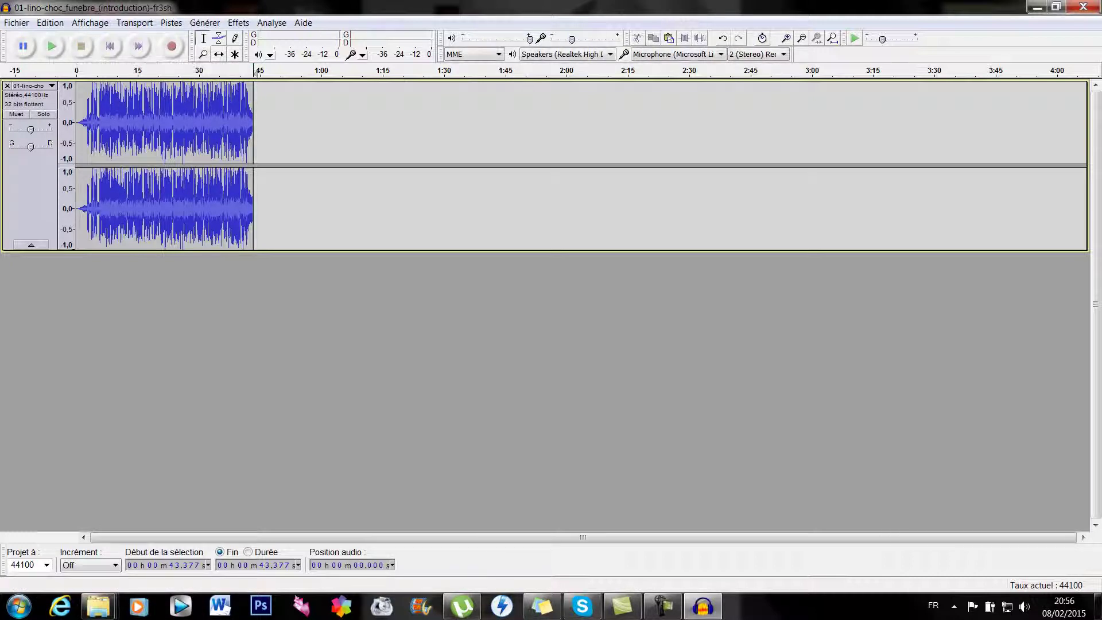
# Play the song from the start, cut its first 2.7 s or so, and listen to the trimmed opening.
pyautogui.click(110, 46)
pyautogui.click(51, 46)
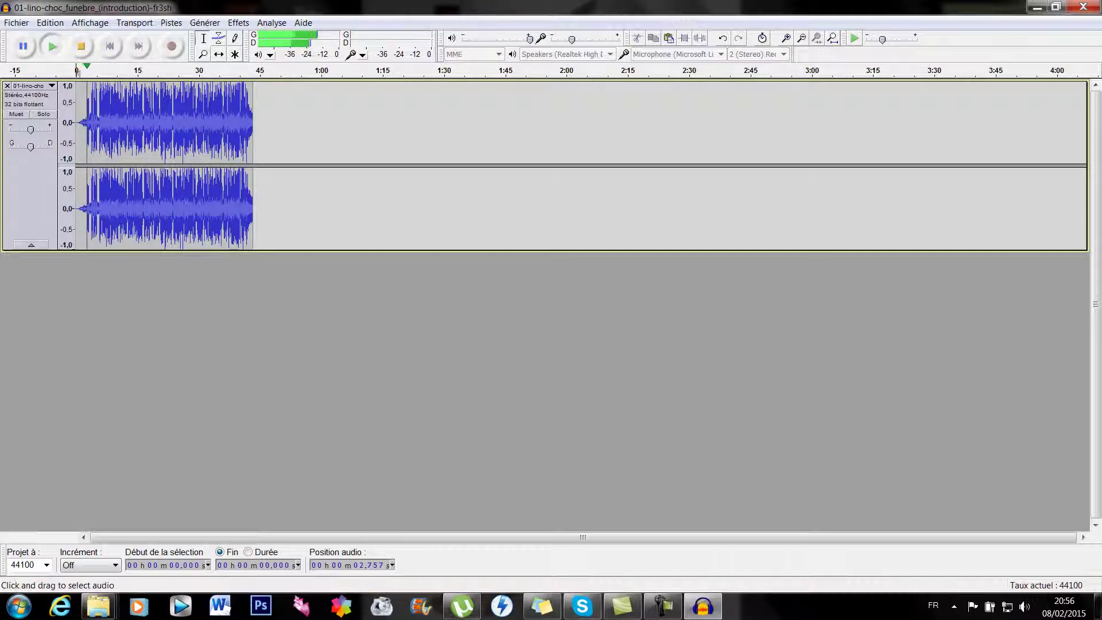
pyautogui.moveTo(87, 172); pyautogui.dragTo(76, 172)
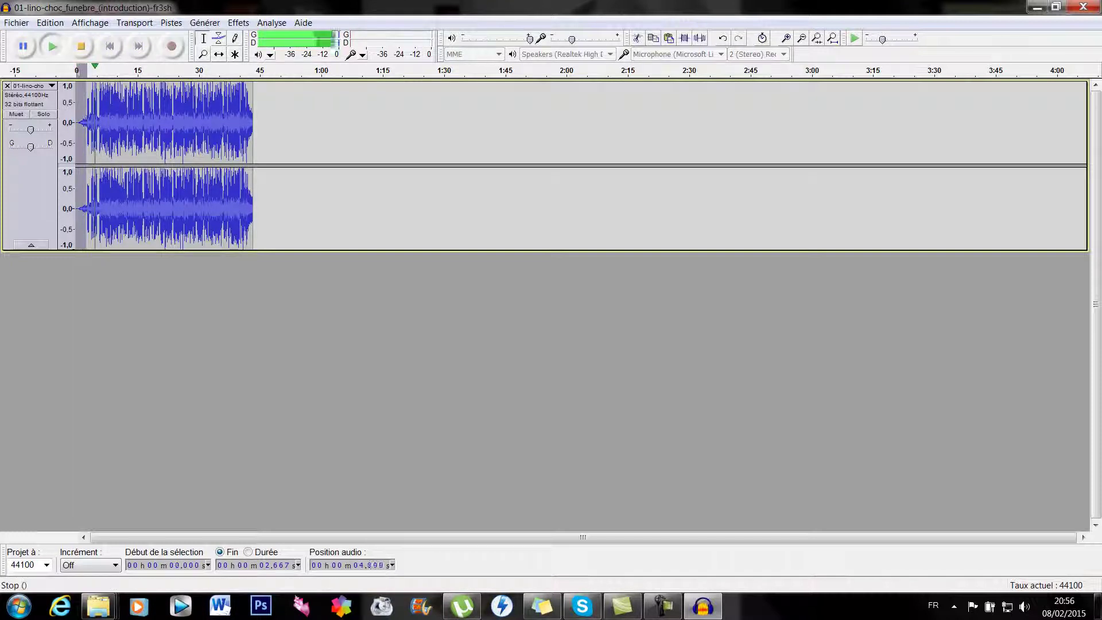
pyautogui.click(81, 46)
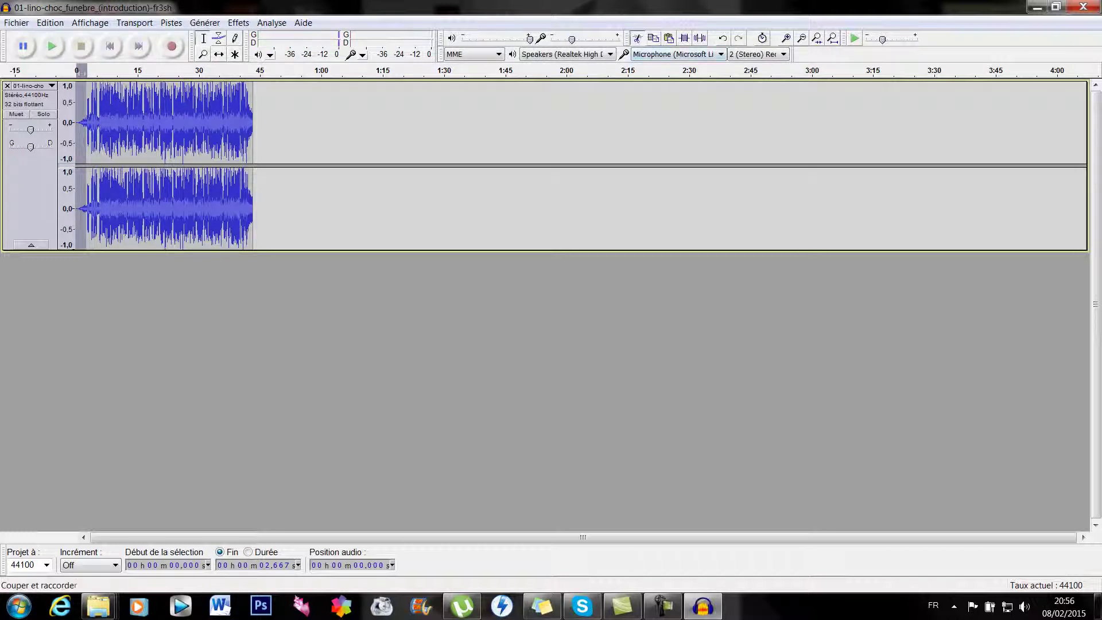
pyautogui.click(636, 38)
pyautogui.click(51, 46)
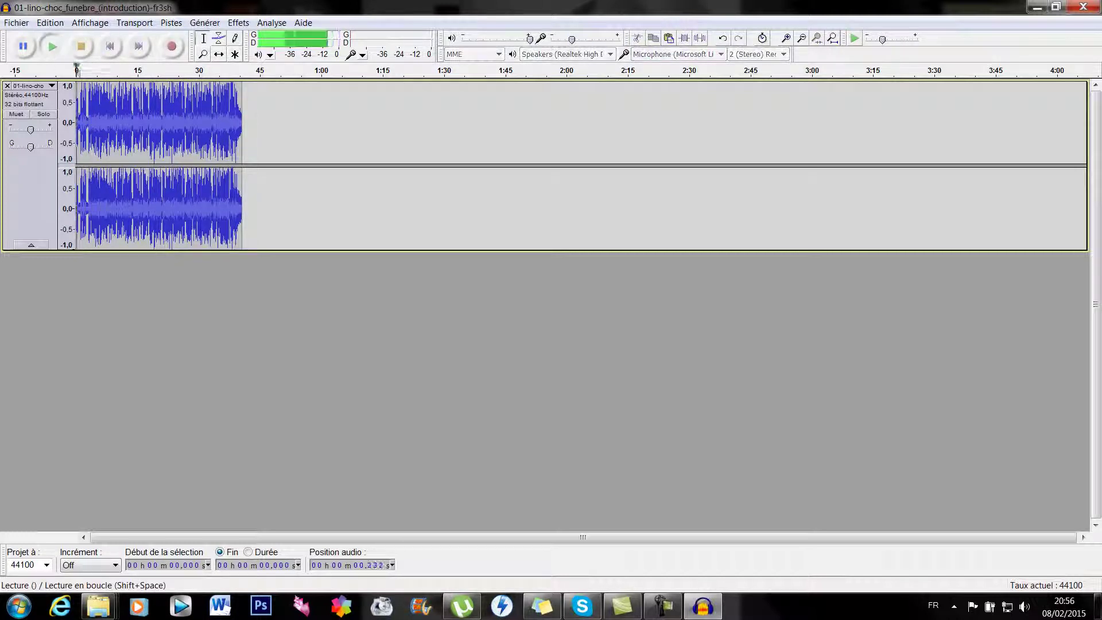
pyautogui.click(81, 46)
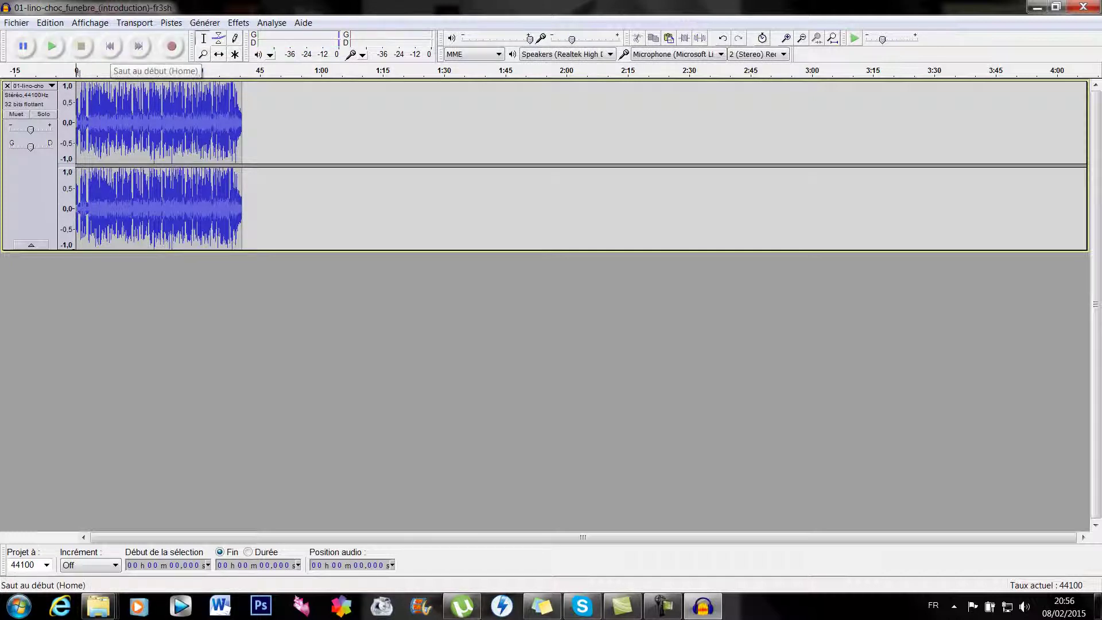
# Start another audio import and open the scratche folder on the desktop.
pyautogui.click(16, 23)
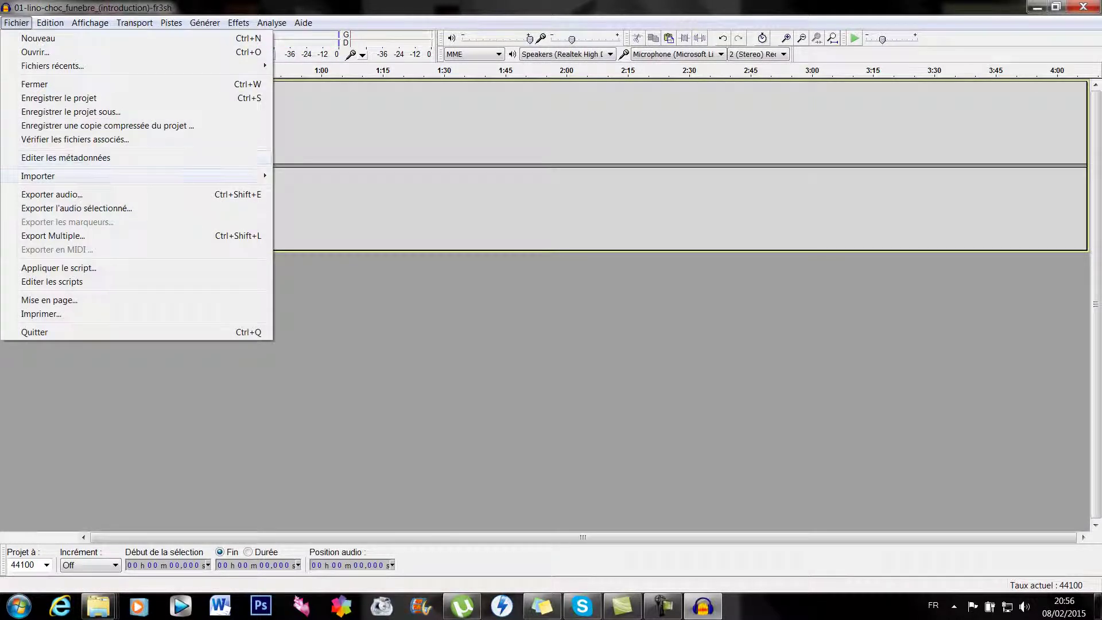
pyautogui.moveTo(69, 176)
pyautogui.click(305, 175)
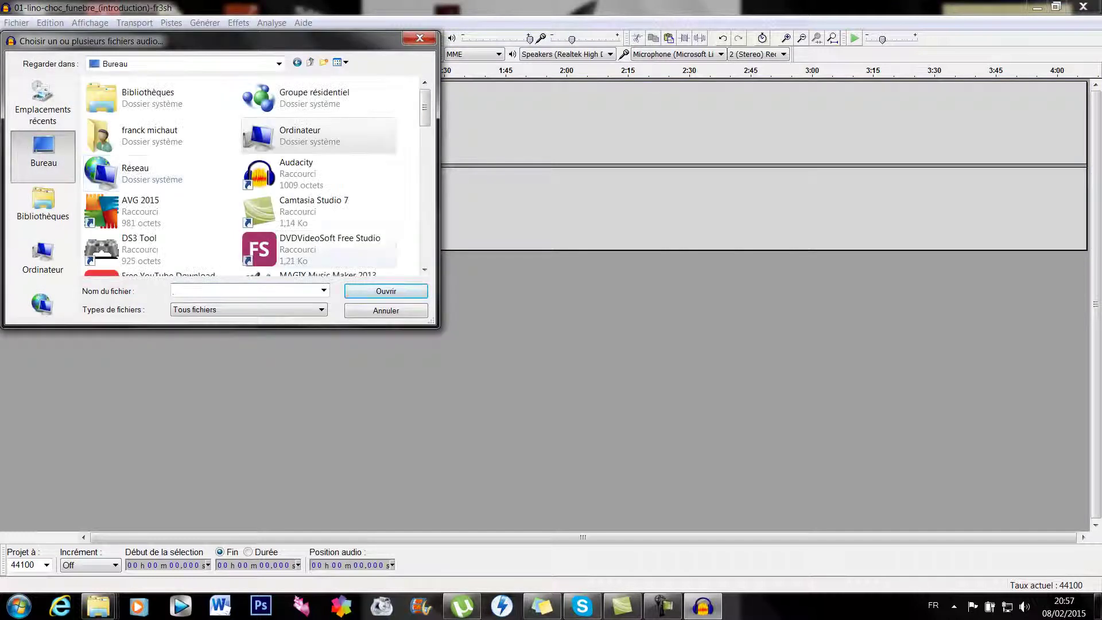
pyautogui.click(319, 211)
pyautogui.scroll(-1, 319, 211)
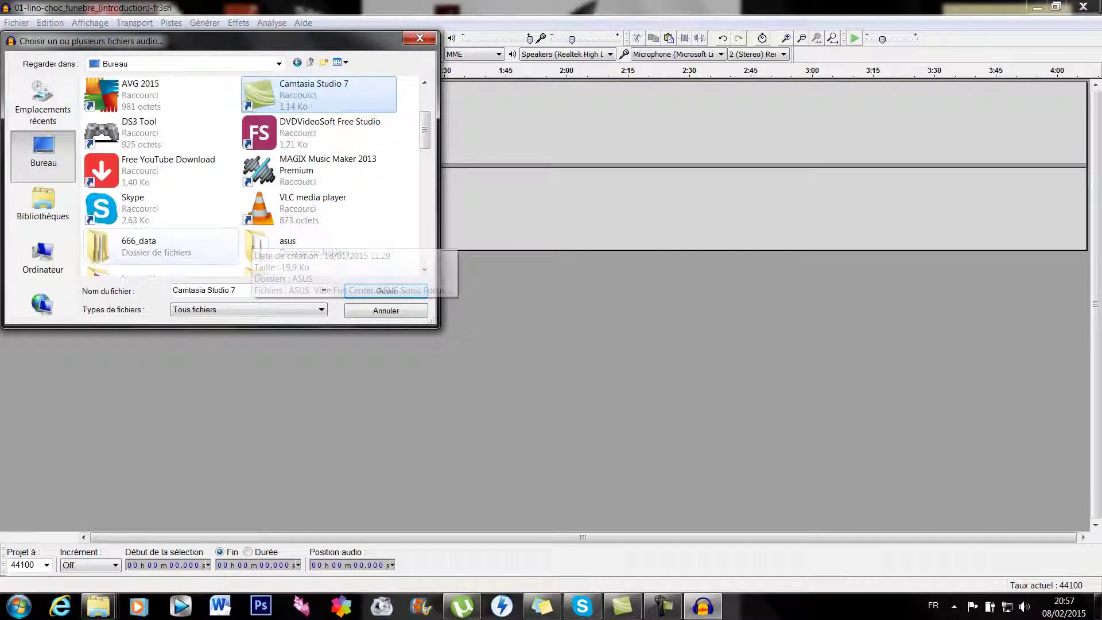
pyautogui.scroll(-3, 253, 175)
pyautogui.doubleClick(138, 125)
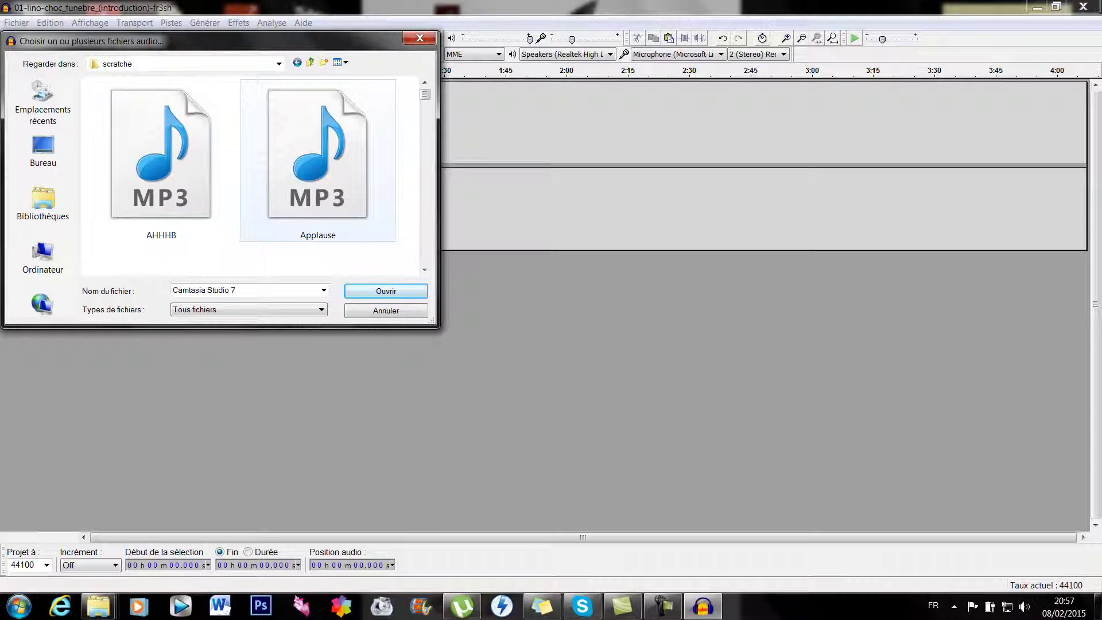
# Import the BeatBox A sample from the scratche folder as a second track.
pyautogui.scroll(-3, 252, 175)
pyautogui.scroll(-4, 253, 175)
pyautogui.scroll(-1, 252, 175)
pyautogui.scroll(-1, 253, 175)
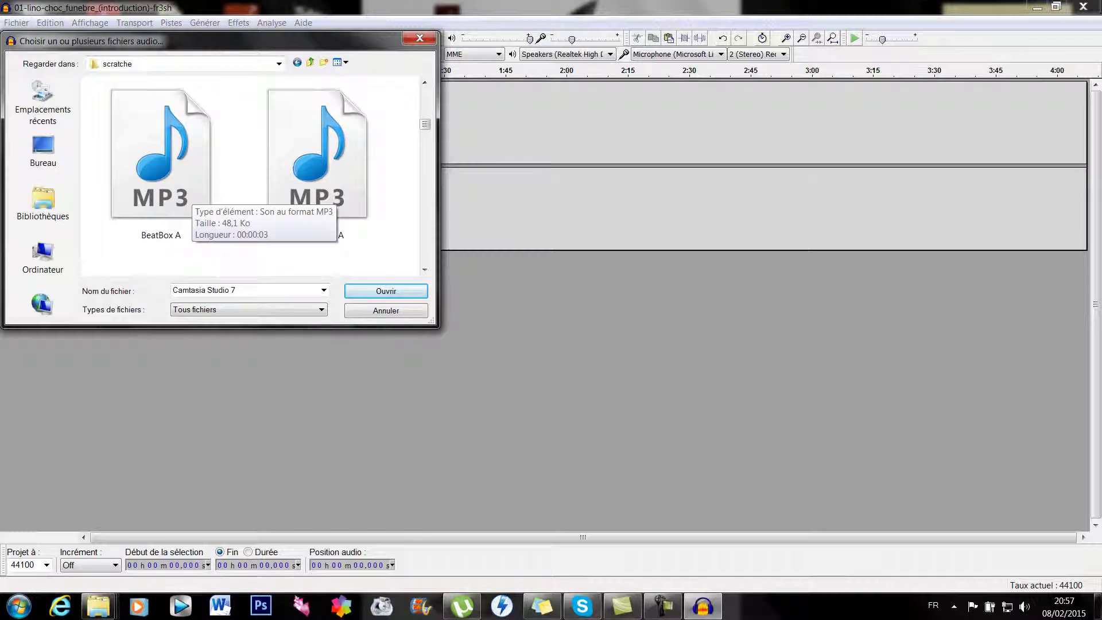
pyautogui.click(161, 154)
pyautogui.click(386, 291)
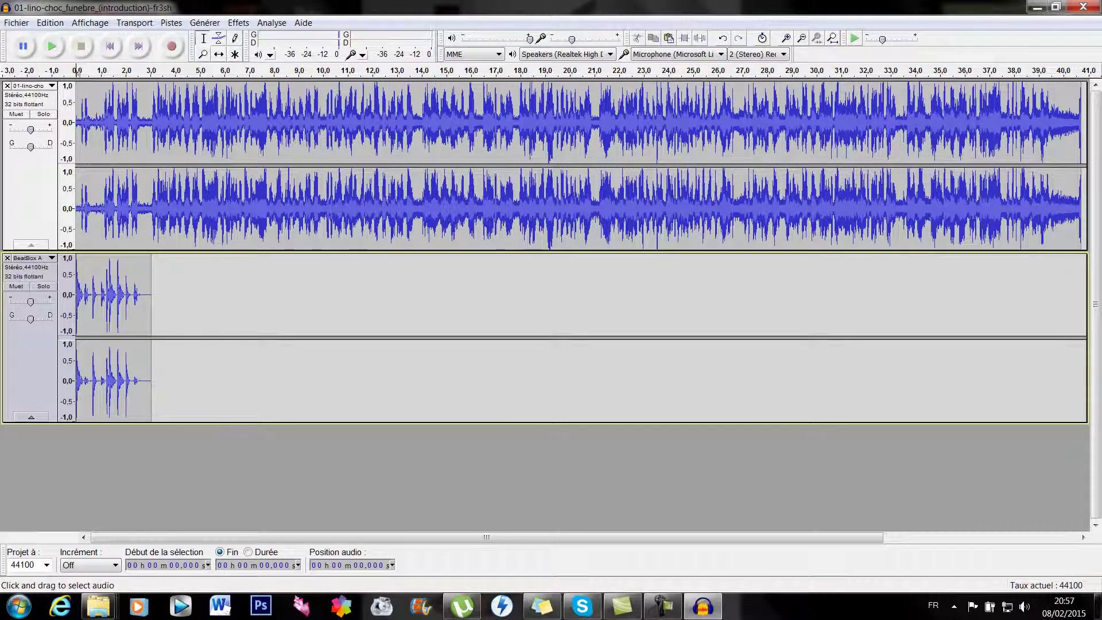
# Copy the BeatBox A clip and paste it on its track at about 7.9 s, 23.5 s and 33.9 s.
pyautogui.moveTo(181, 298); pyautogui.dragTo(76, 298)
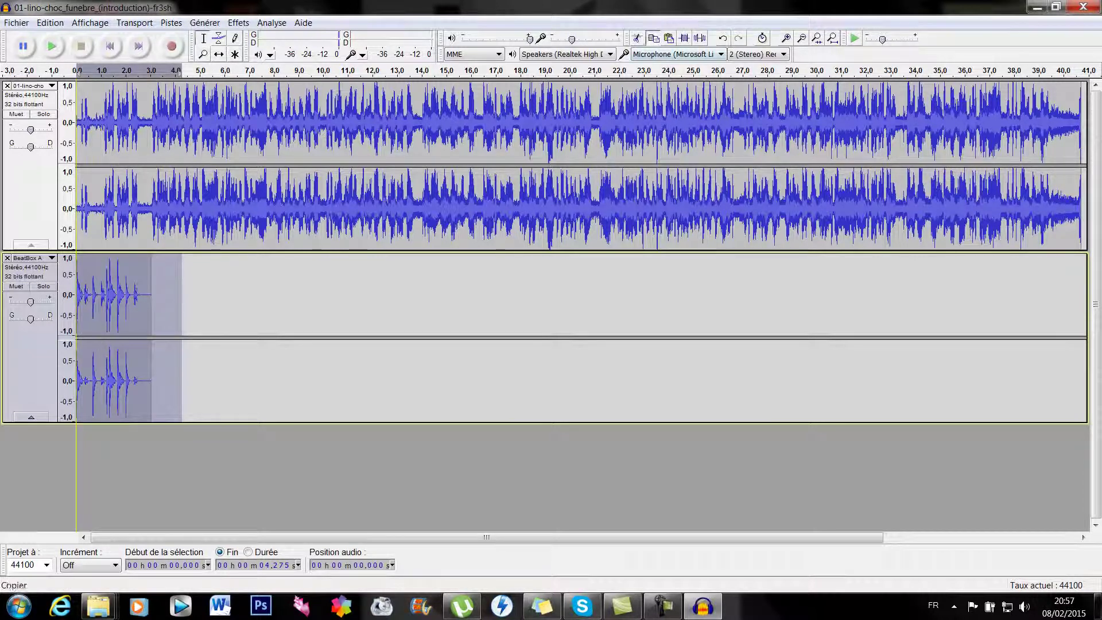
pyautogui.click(272, 299)
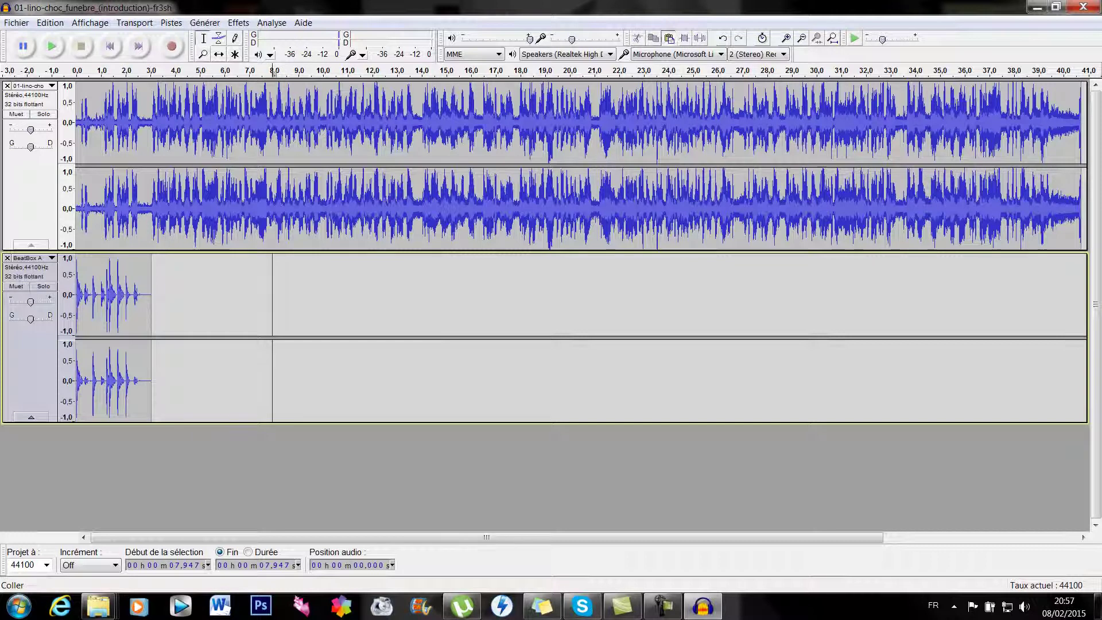
pyautogui.hotkey('ctrl', 'v')
pyautogui.click(656, 298)
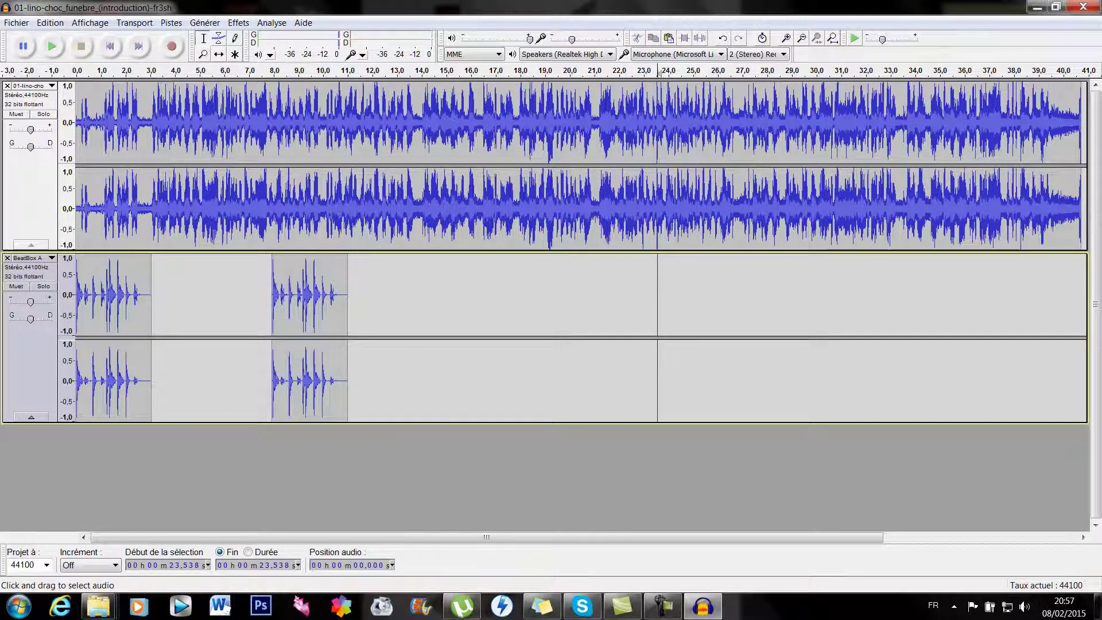
pyautogui.click(669, 38)
pyautogui.click(912, 299)
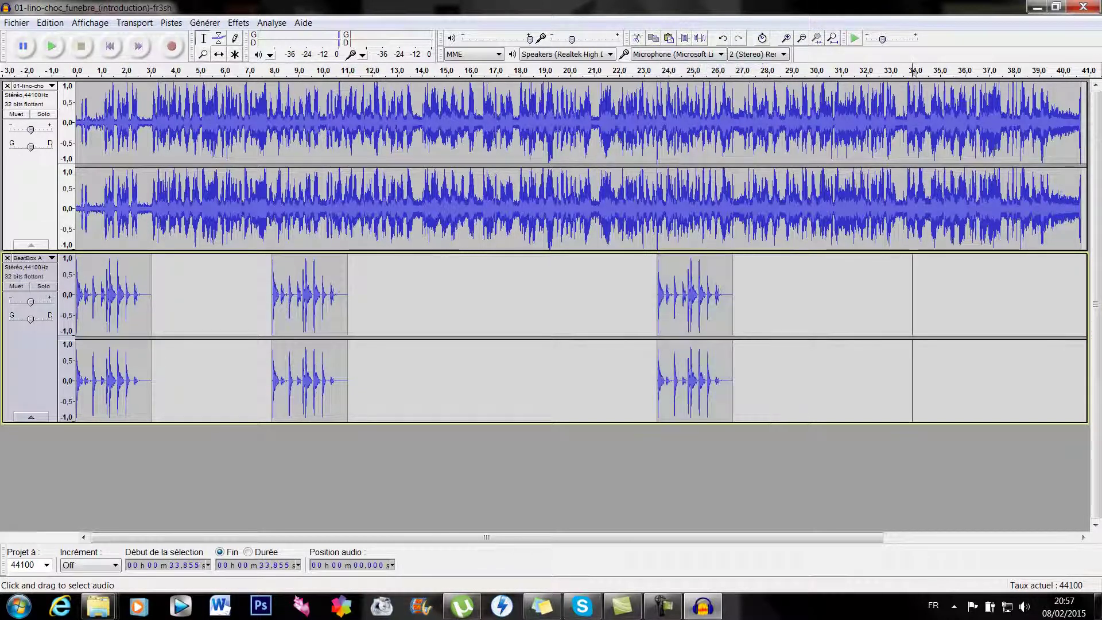
pyautogui.click(669, 38)
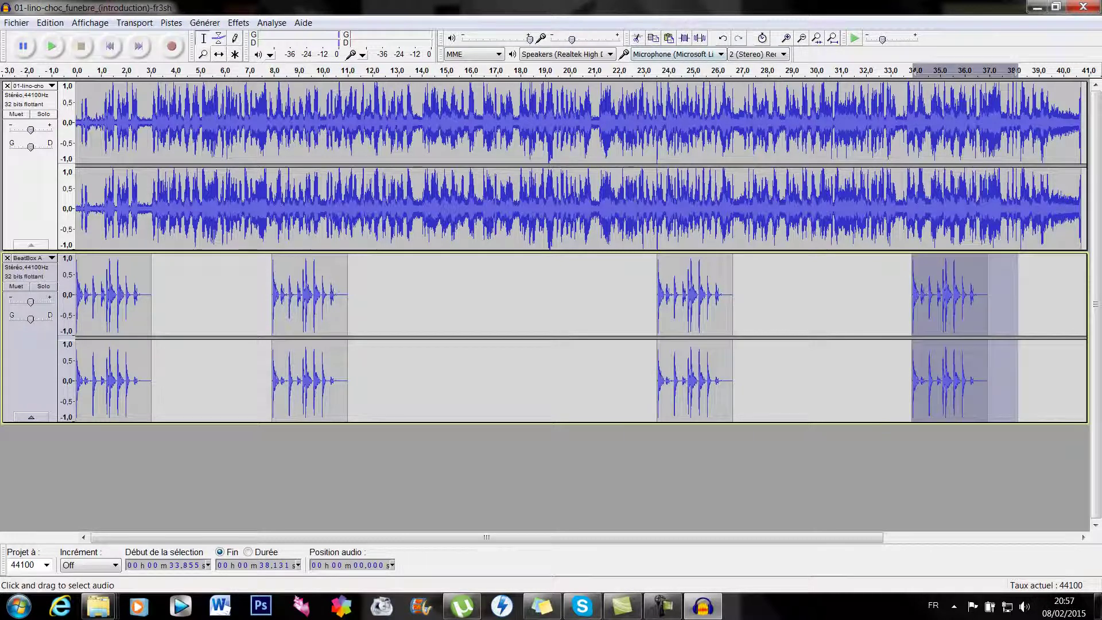
# Select the full length of both the song and BeatBox A tracks and merge them with Mix and Render.
pyautogui.moveTo(486, 537); pyautogui.dragTo(640, 537)
pyautogui.moveTo(1012, 345); pyautogui.dragTo(66, 206)
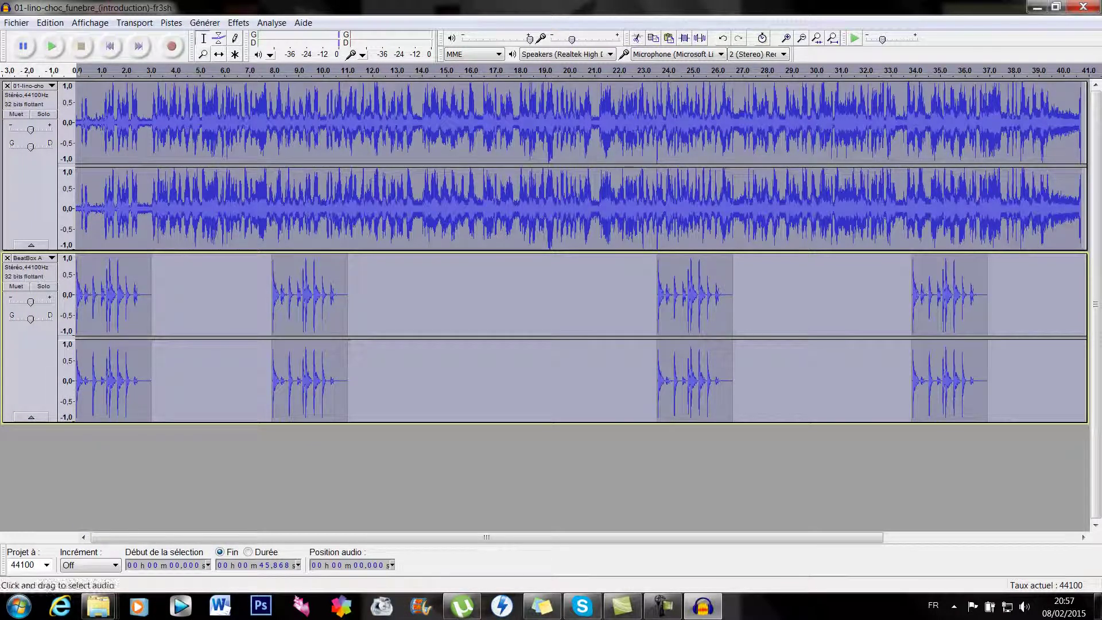
pyautogui.click(171, 22)
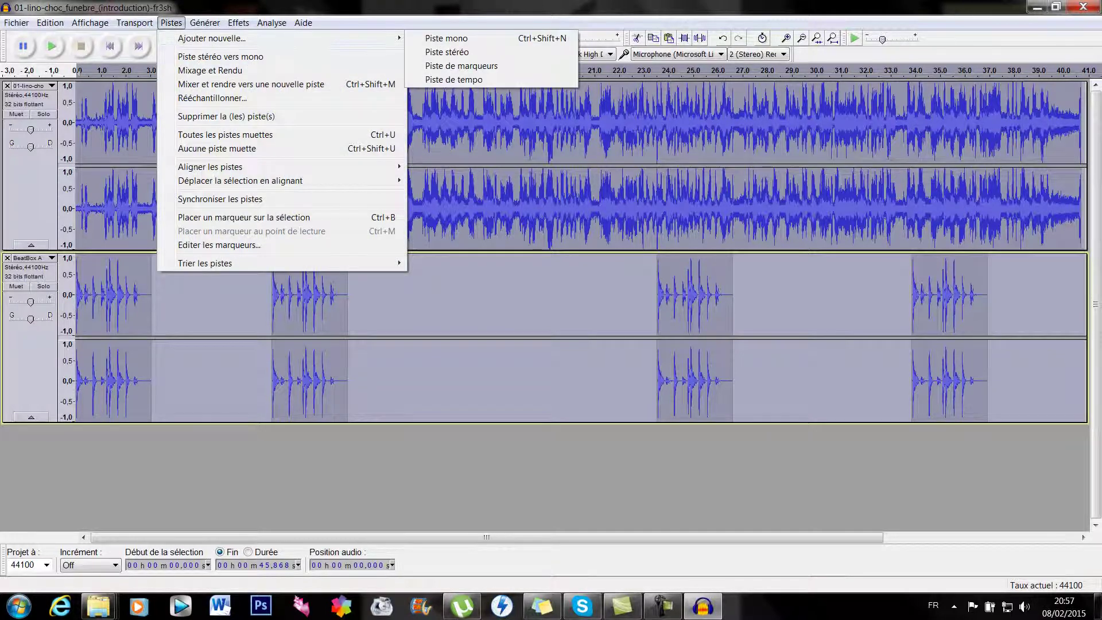
pyautogui.click(210, 70)
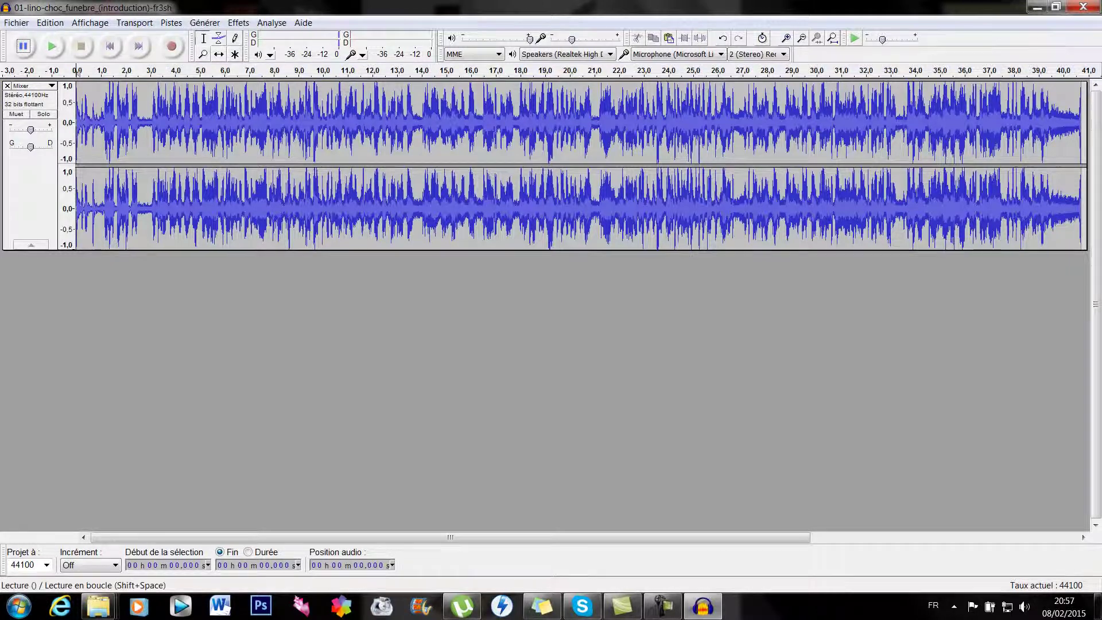
# Play back the mixed song track from the start to check the result.
pyautogui.click(52, 46)
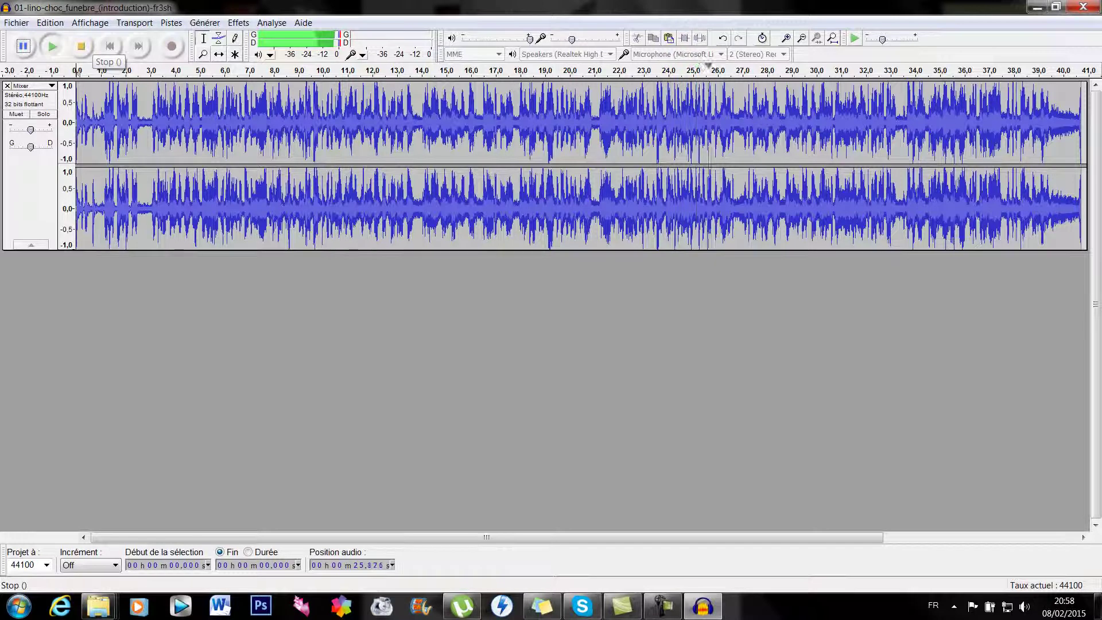
pyautogui.click(81, 47)
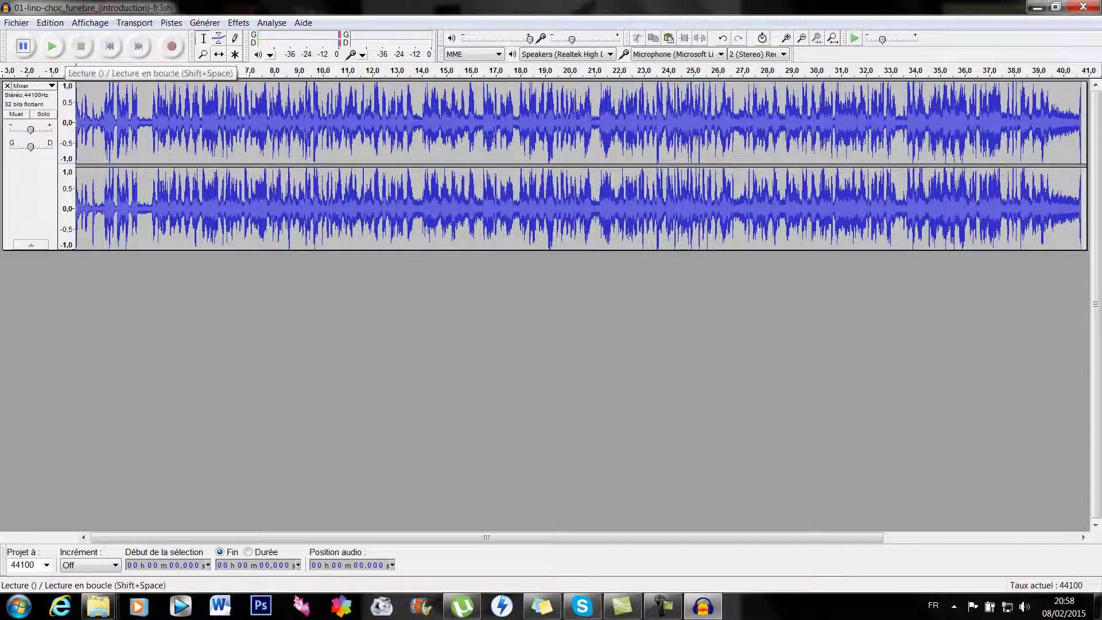
pyautogui.click(52, 47)
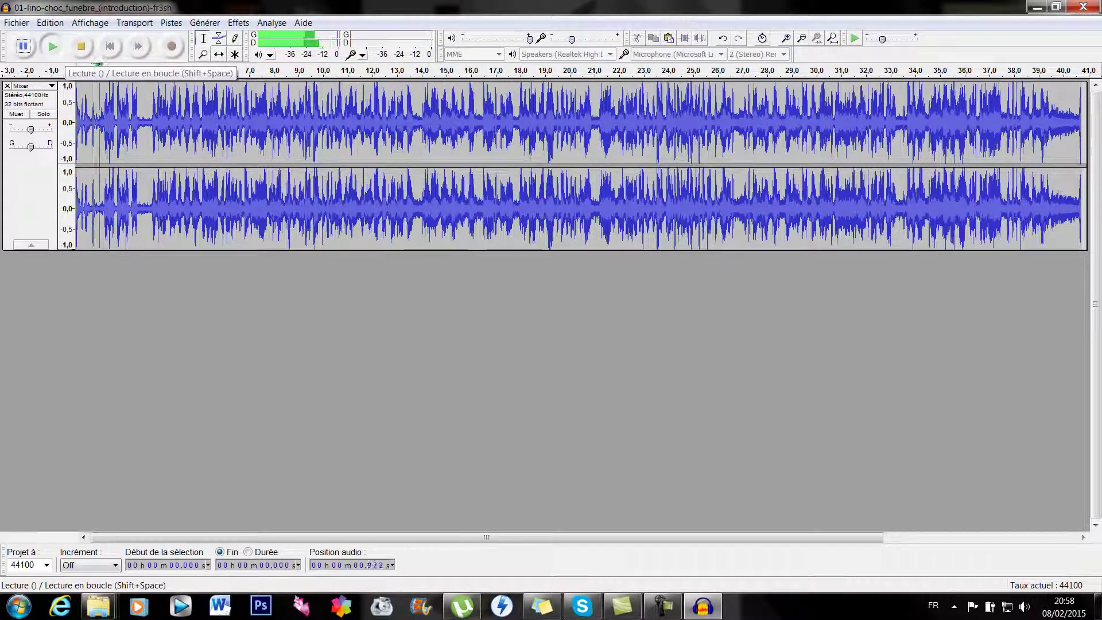
pyautogui.click(81, 49)
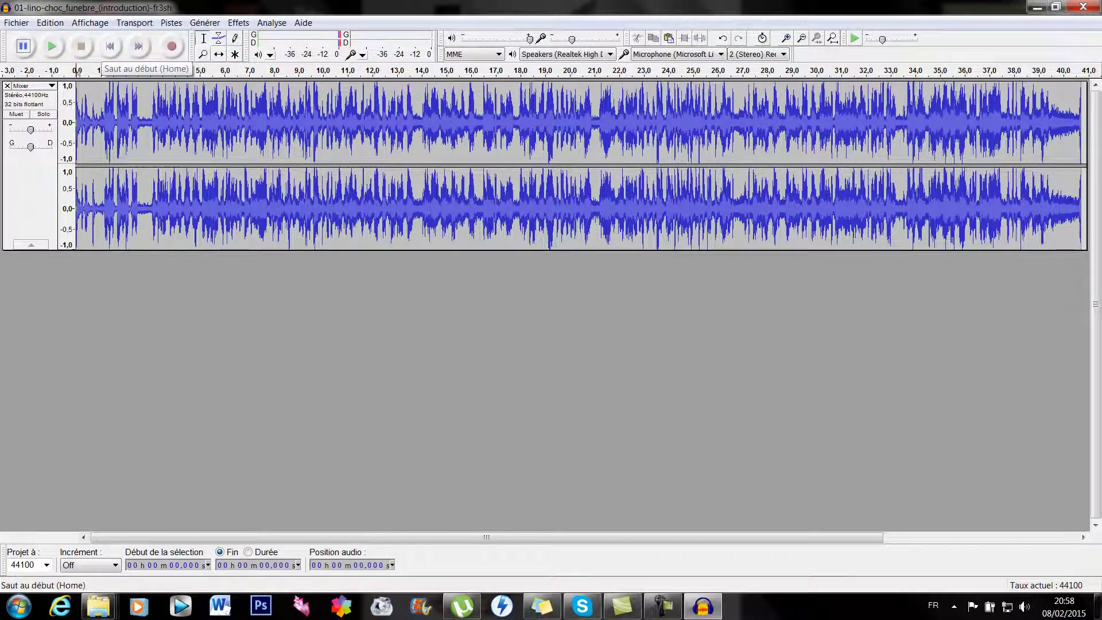
# Start another audio import and open the bruitages sonores folder inside cinégaumont on the Seagate Expansion Drive (F:).
pyautogui.click(16, 23)
pyautogui.moveTo(37, 176)
pyautogui.click(304, 175)
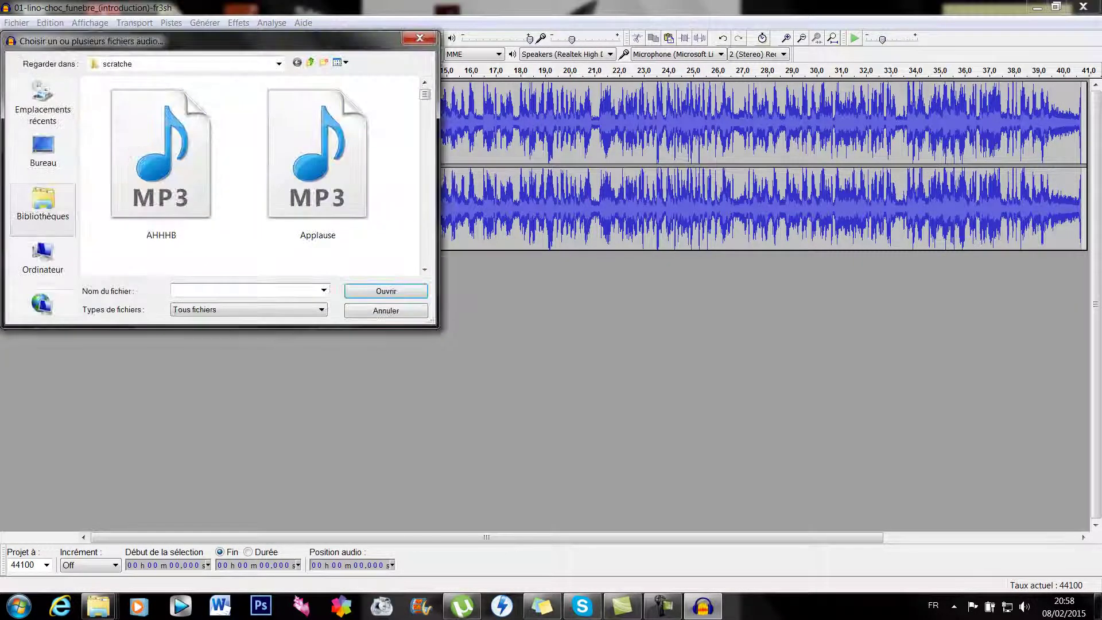
pyautogui.click(43, 257)
pyautogui.doubleClick(320, 113)
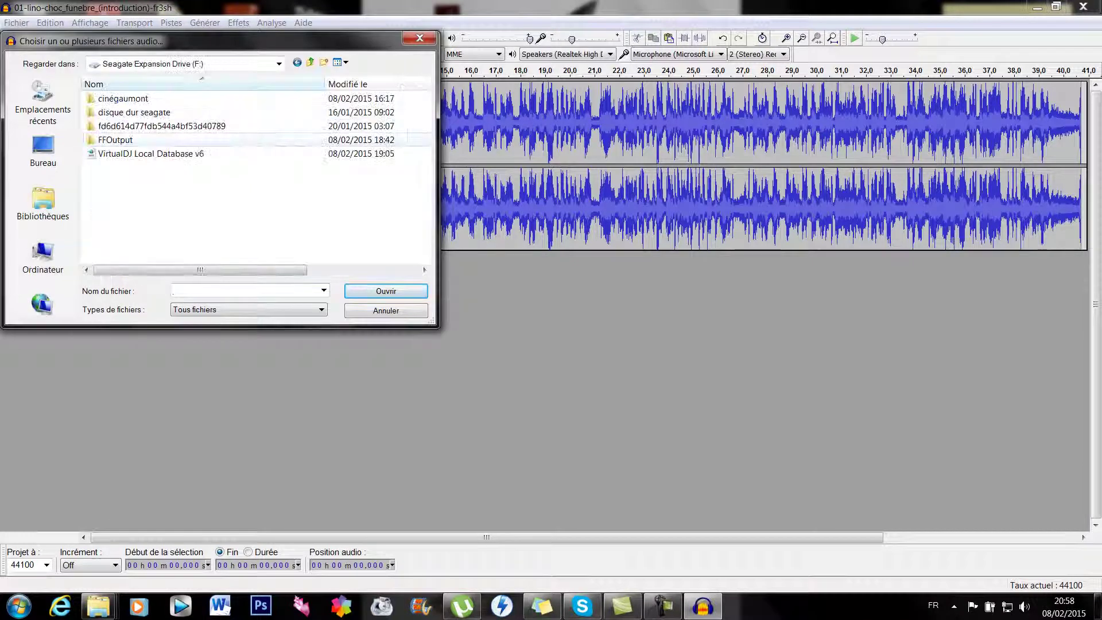
pyautogui.click(122, 98)
pyautogui.click(123, 98)
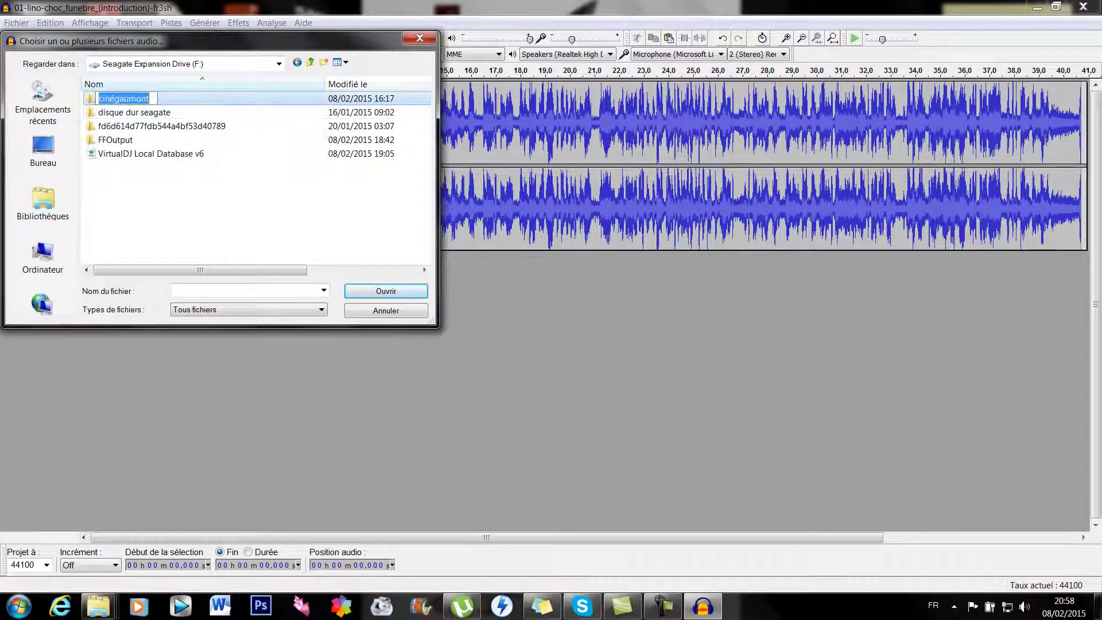
pyautogui.click(133, 112)
pyautogui.doubleClick(123, 98)
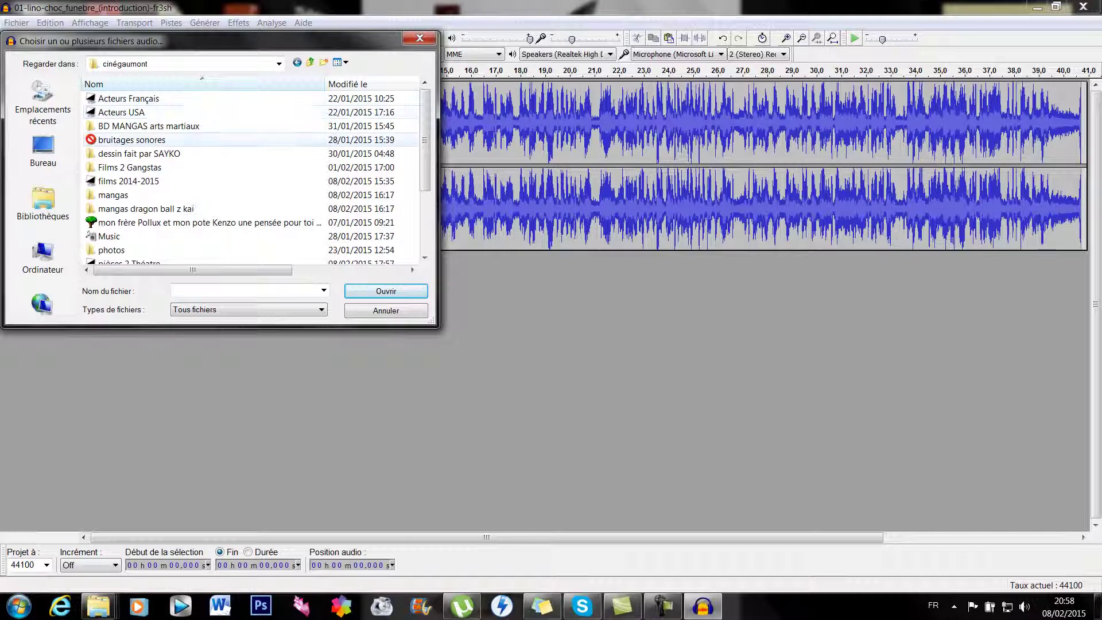
pyautogui.doubleClick(131, 139)
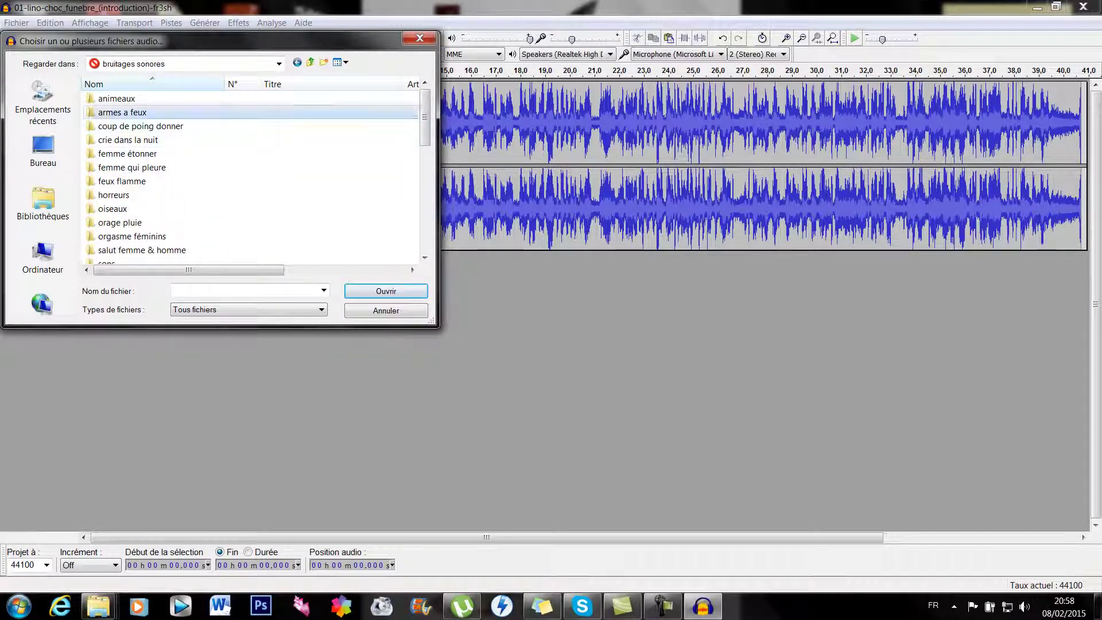
# Import the ak47_1 and armtir sounds together from the armes a feux folder.
pyautogui.doubleClick(123, 112)
pyautogui.click(110, 98)
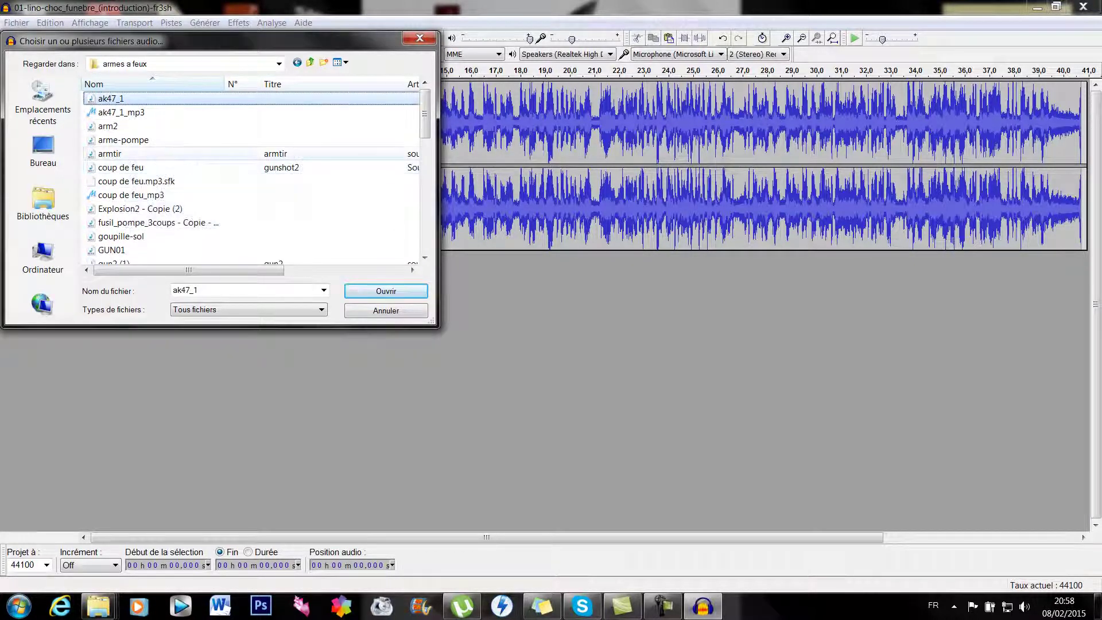
pyautogui.keyDown('ctrl'); pyautogui.click(125, 154); pyautogui.keyUp('ctrl')
pyautogui.press('Return')
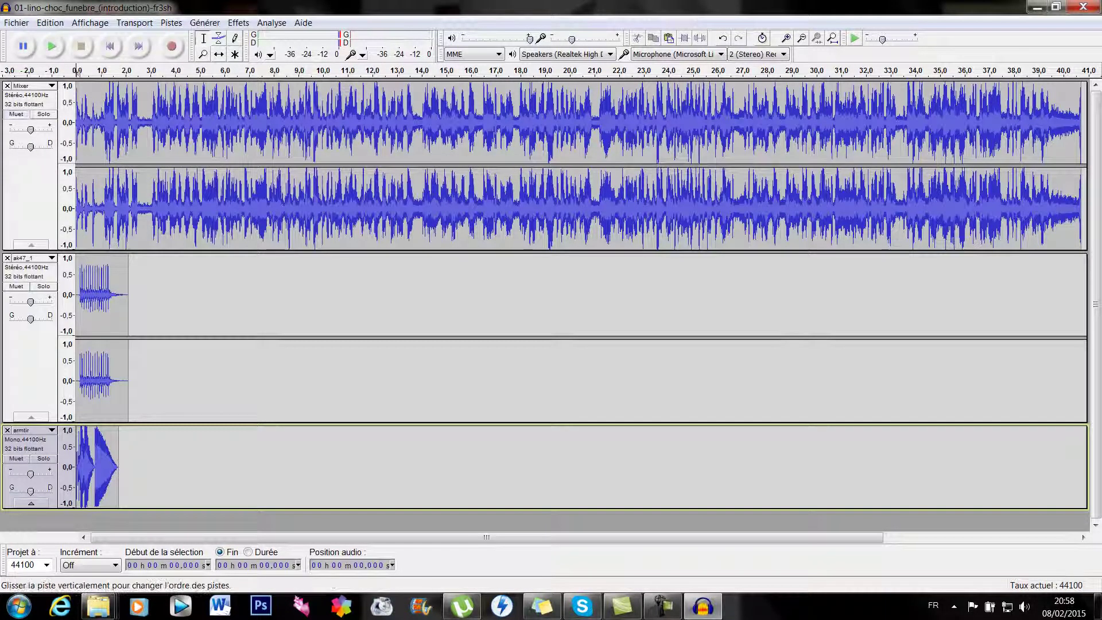
# Mute the mixed song track and paste copies of the ak47_1 clip on its track at about 9.9 s, 21.7 s, 31 s and 37.3 s.
pyautogui.click(16, 113)
pyautogui.moveTo(143, 298); pyautogui.dragTo(75, 298)
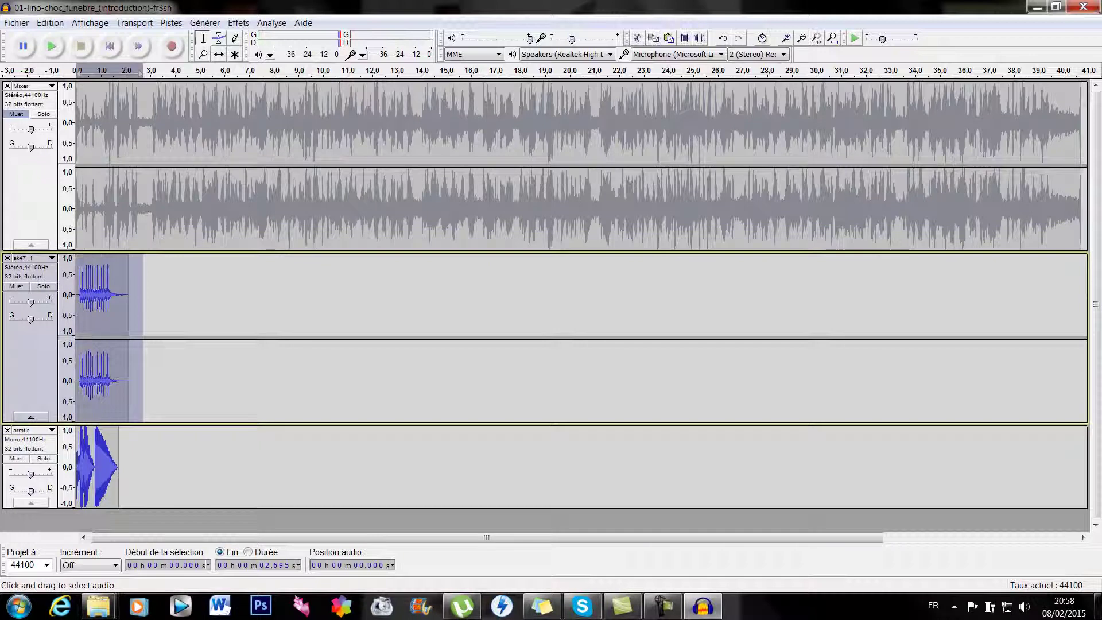
pyautogui.moveTo(321, 296); pyautogui.dragTo(323, 296)
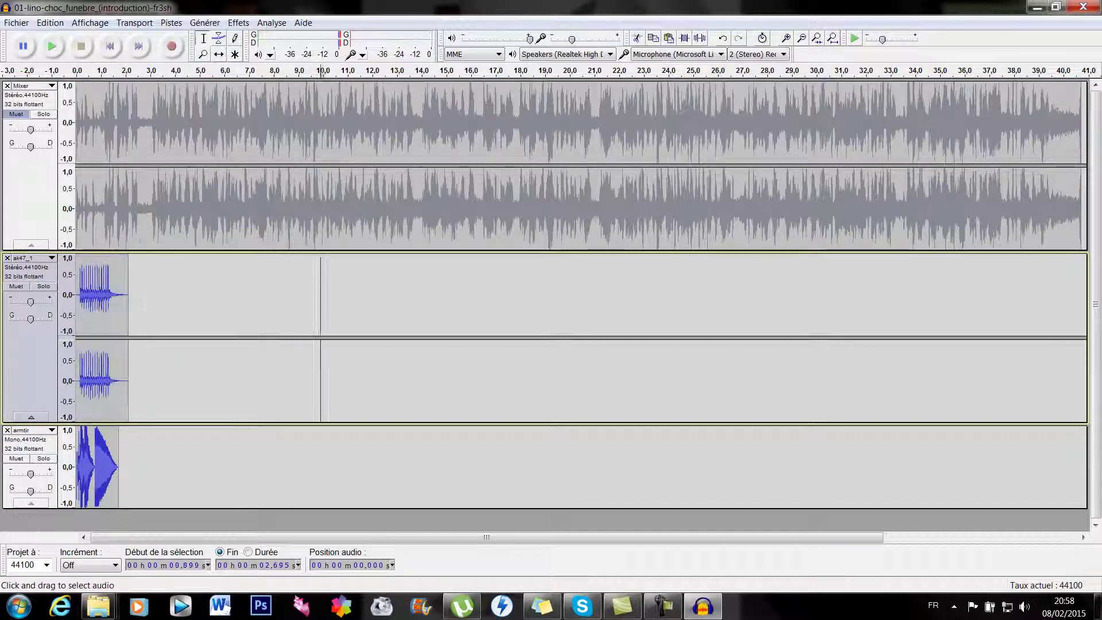
pyautogui.click(669, 37)
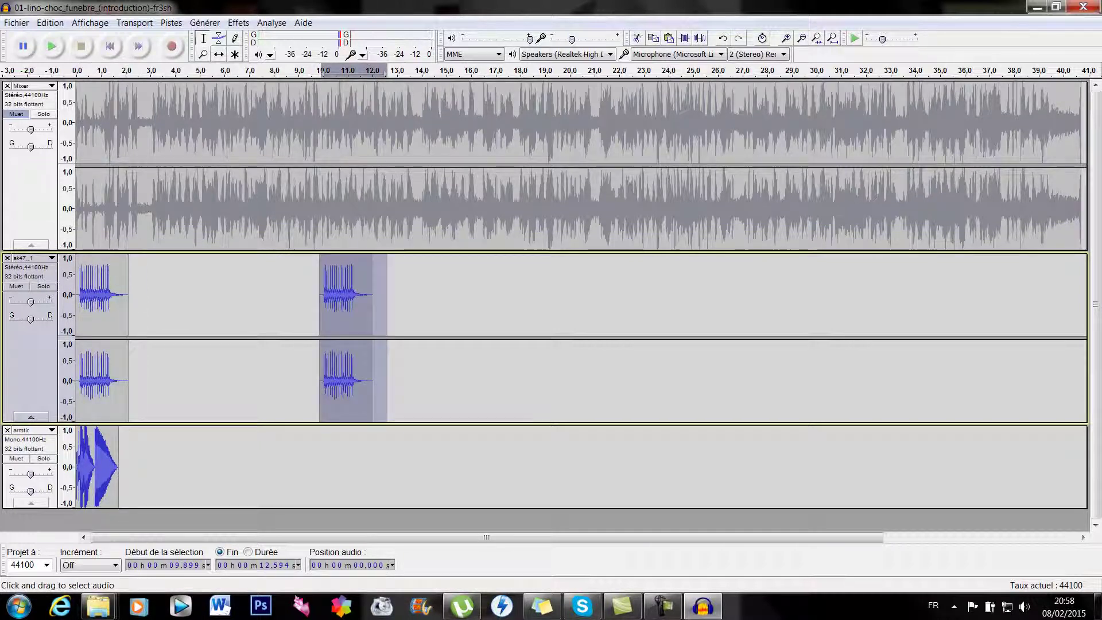
pyautogui.click(840, 295)
pyautogui.click(669, 38)
pyautogui.click(998, 295)
pyautogui.click(668, 38)
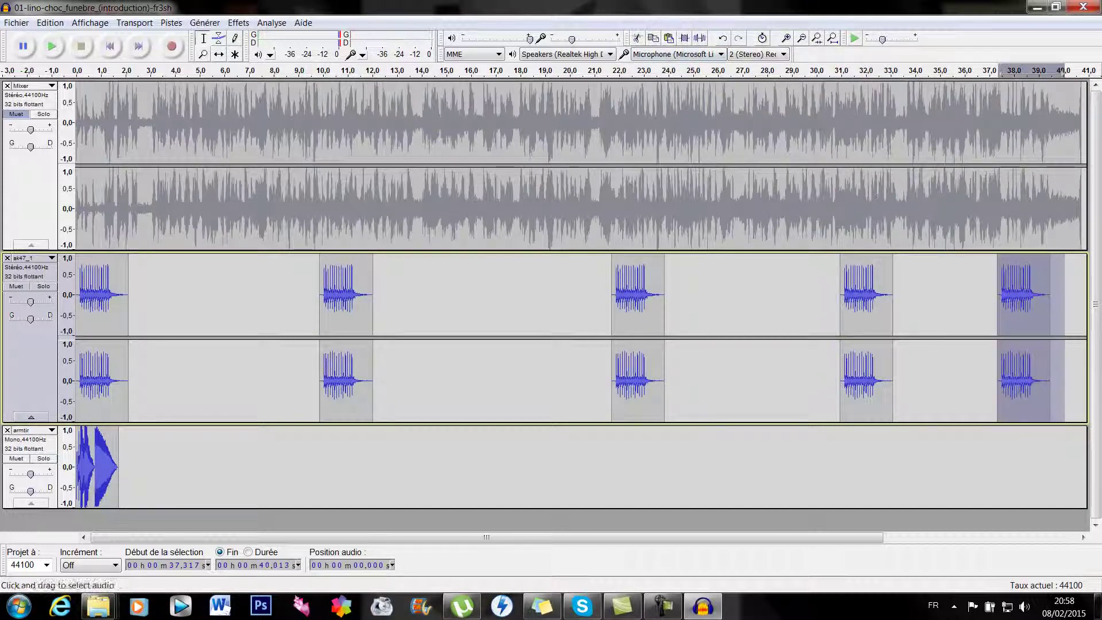
# Copy the armtir clip and paste it on the ak47_1 track at about 14.9 s, 3.9 s and 30.3 s.
pyautogui.moveTo(127, 467); pyautogui.dragTo(75, 467)
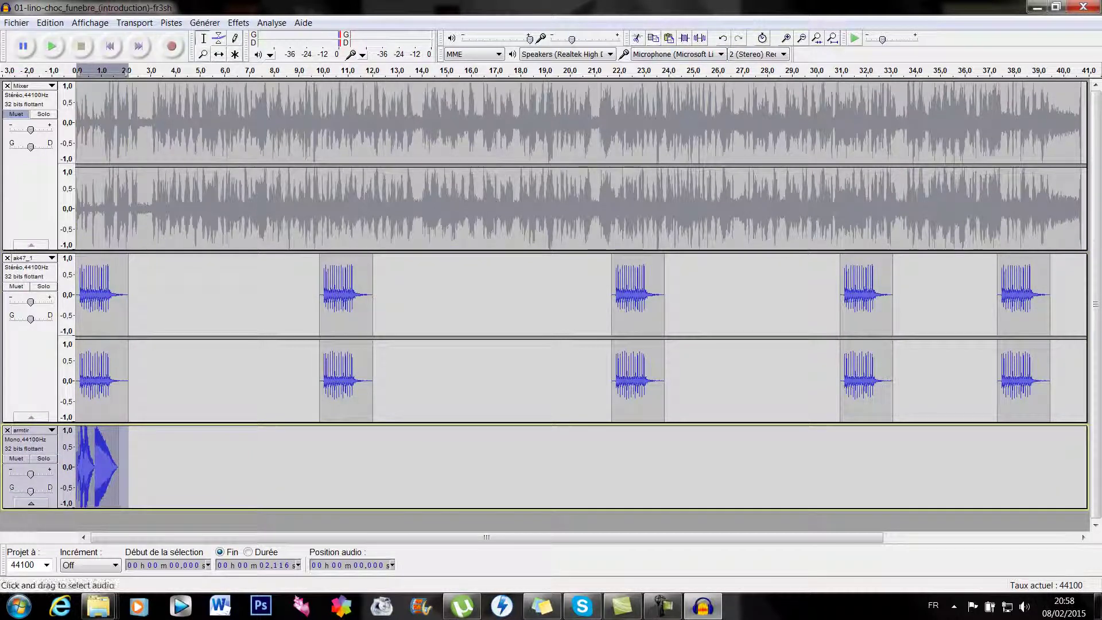
pyautogui.click(445, 295)
pyautogui.click(669, 37)
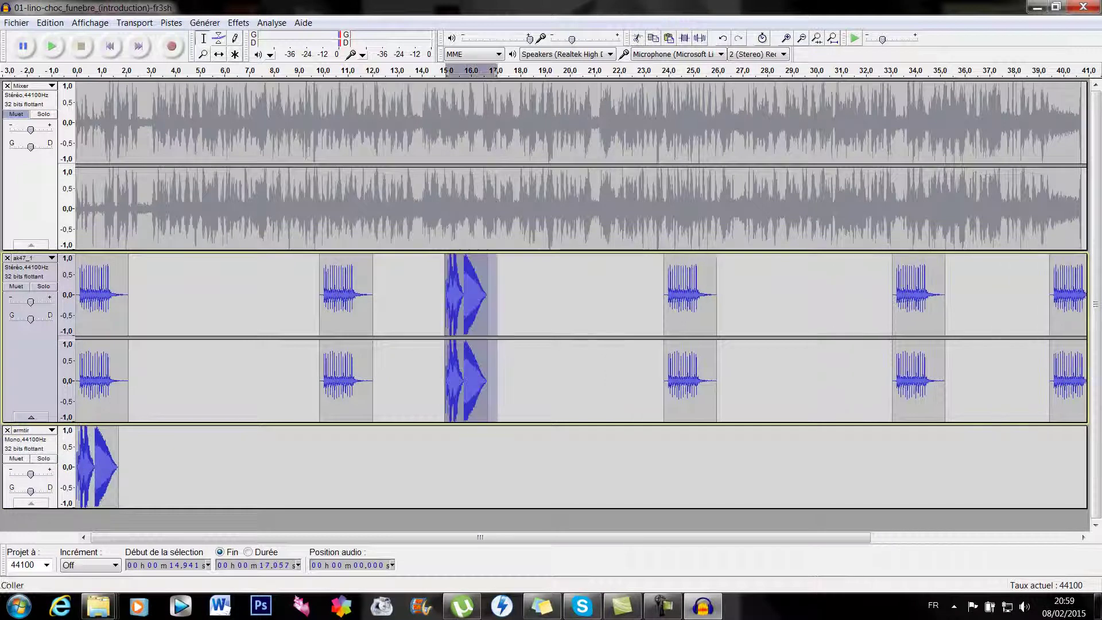
pyautogui.moveTo(172, 295); pyautogui.dragTo(176, 295)
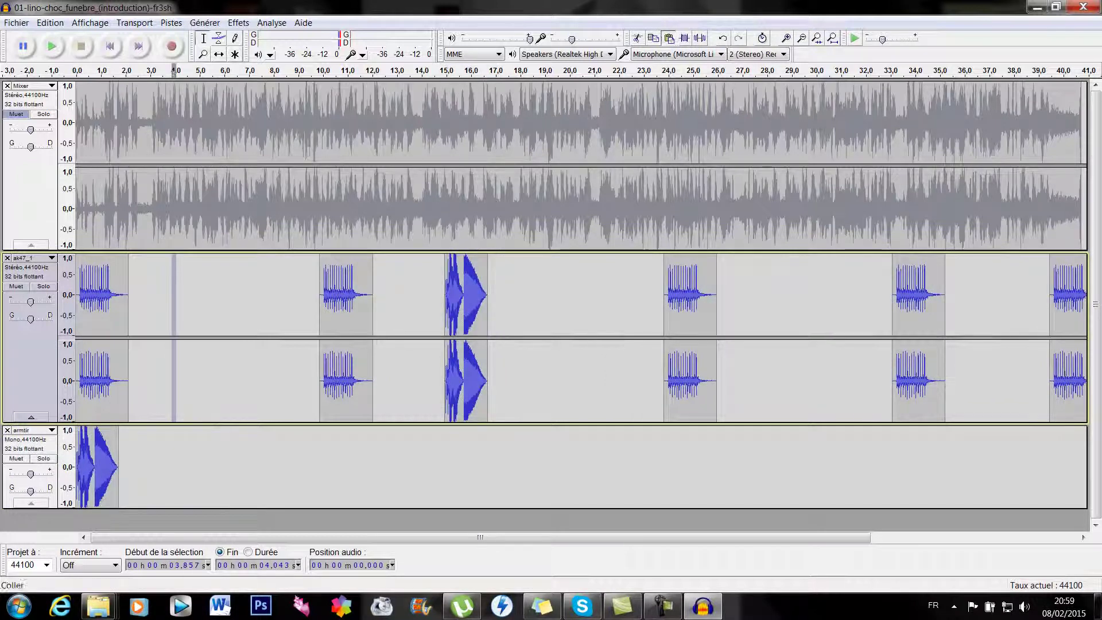
pyautogui.hotkey('ctrl', 'v')
pyautogui.click(822, 296)
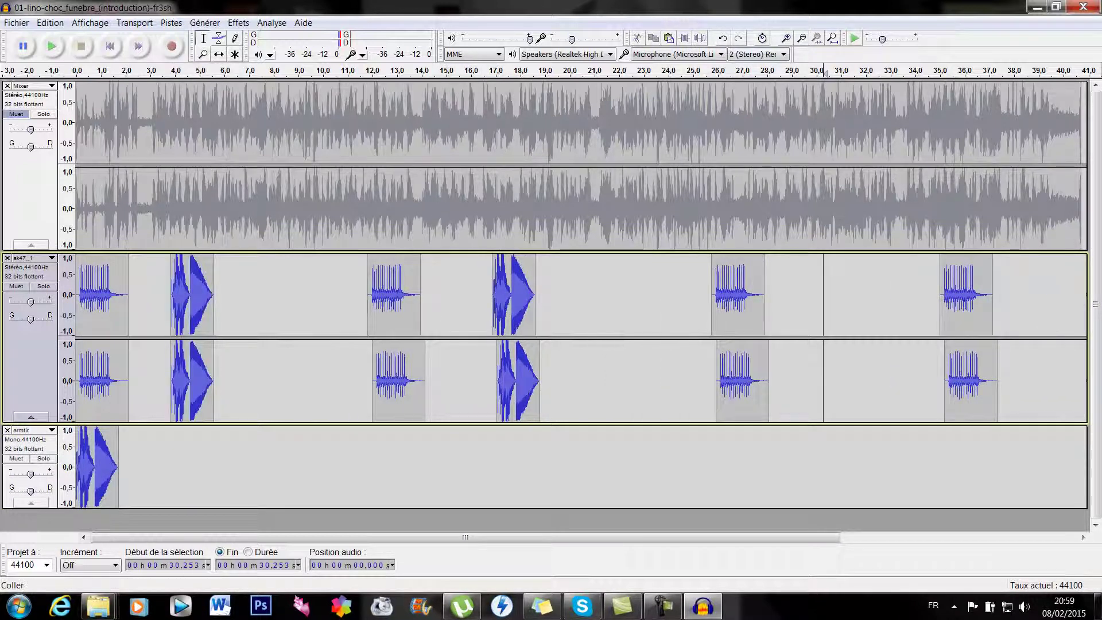
pyautogui.click(669, 38)
# Delete the original armtir clip from its track and the first ak47_1 clip at the start of its track.
pyautogui.moveTo(137, 467); pyautogui.dragTo(76, 467)
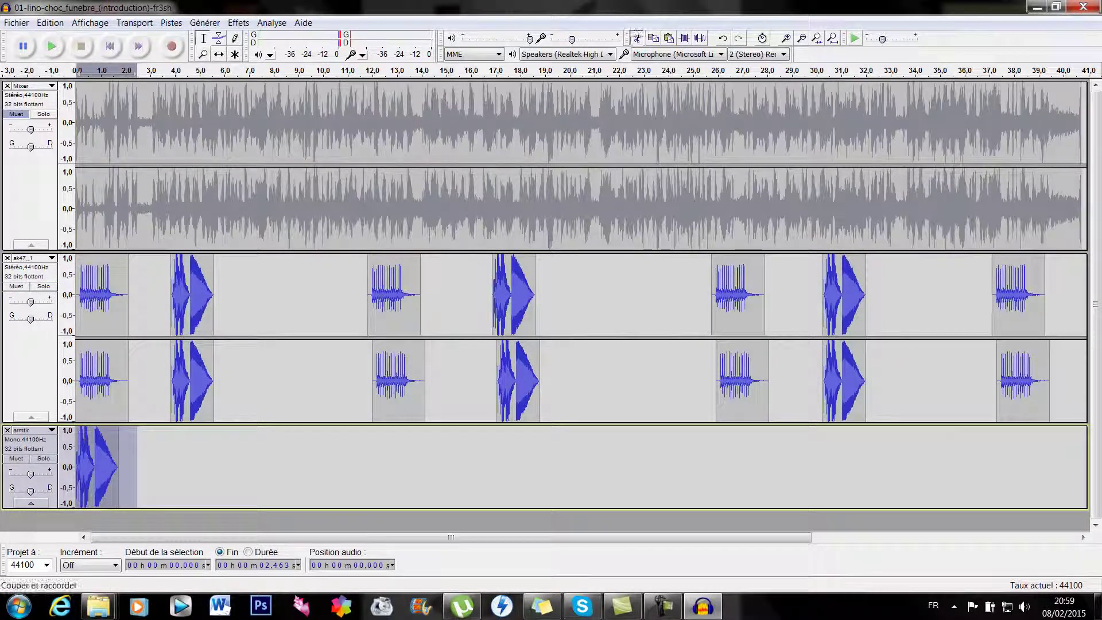
pyautogui.press('Delete')
pyautogui.moveTo(134, 295); pyautogui.dragTo(76, 295)
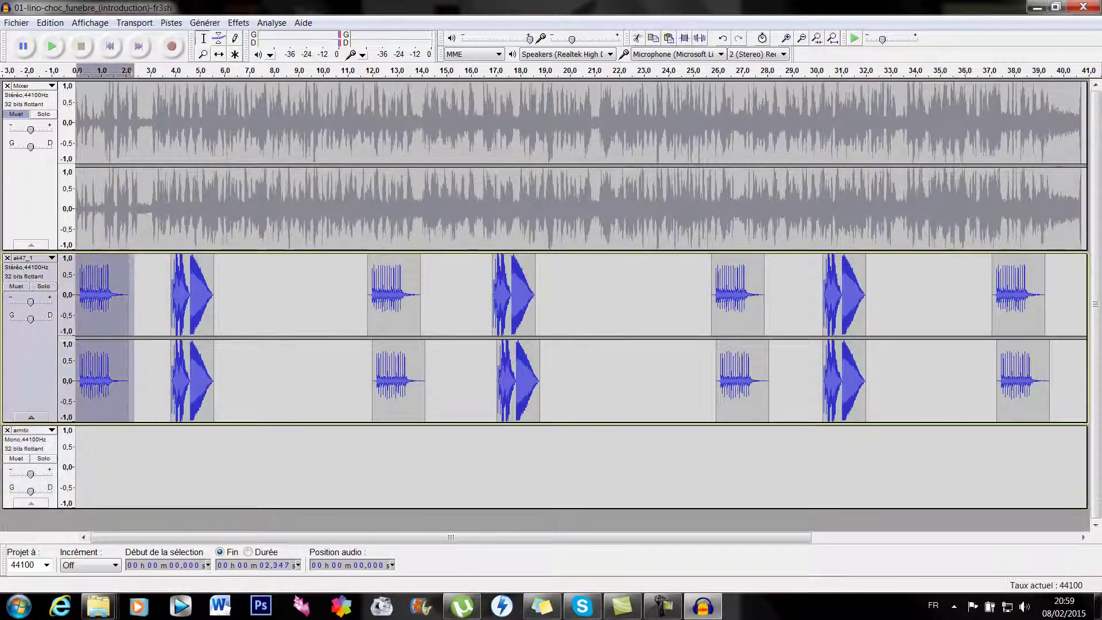
pyautogui.press('Delete')
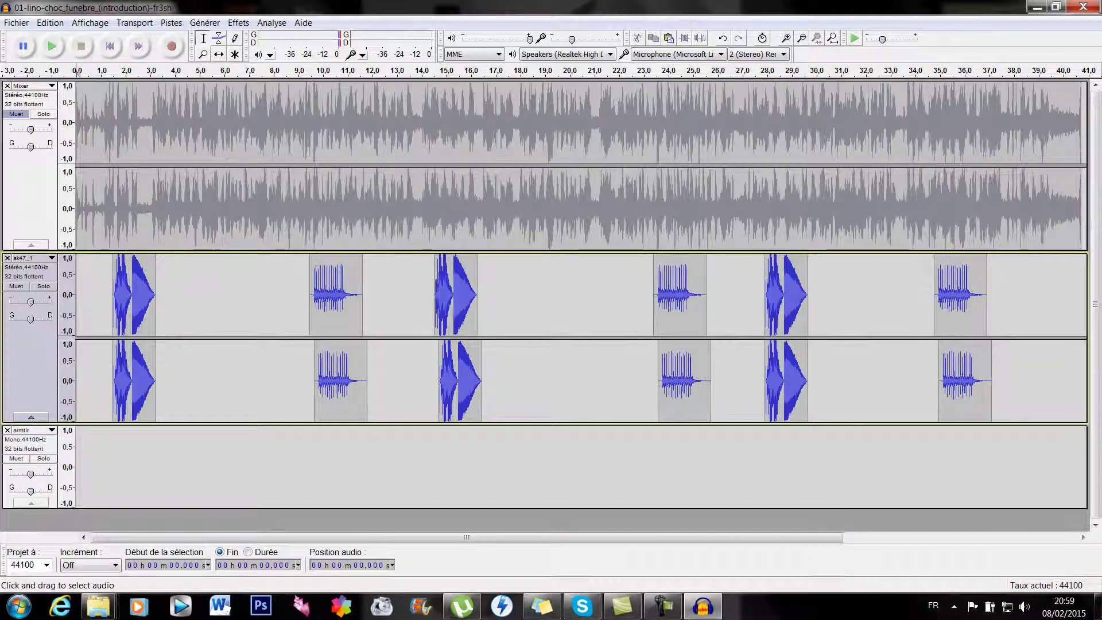
# Shift the last ak47_1 clip earlier so that it ends with the song at about 40.7 s.
pyautogui.moveTo(467, 537); pyautogui.dragTo(700, 537)
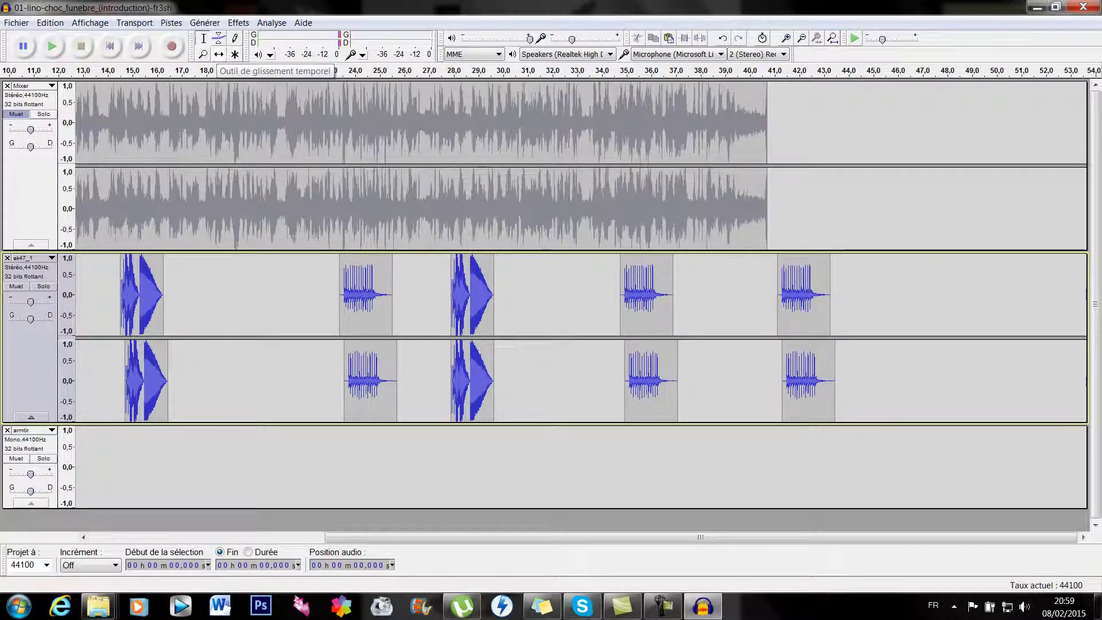
pyautogui.click(218, 54)
pyautogui.moveTo(798, 292); pyautogui.dragTo(735, 292)
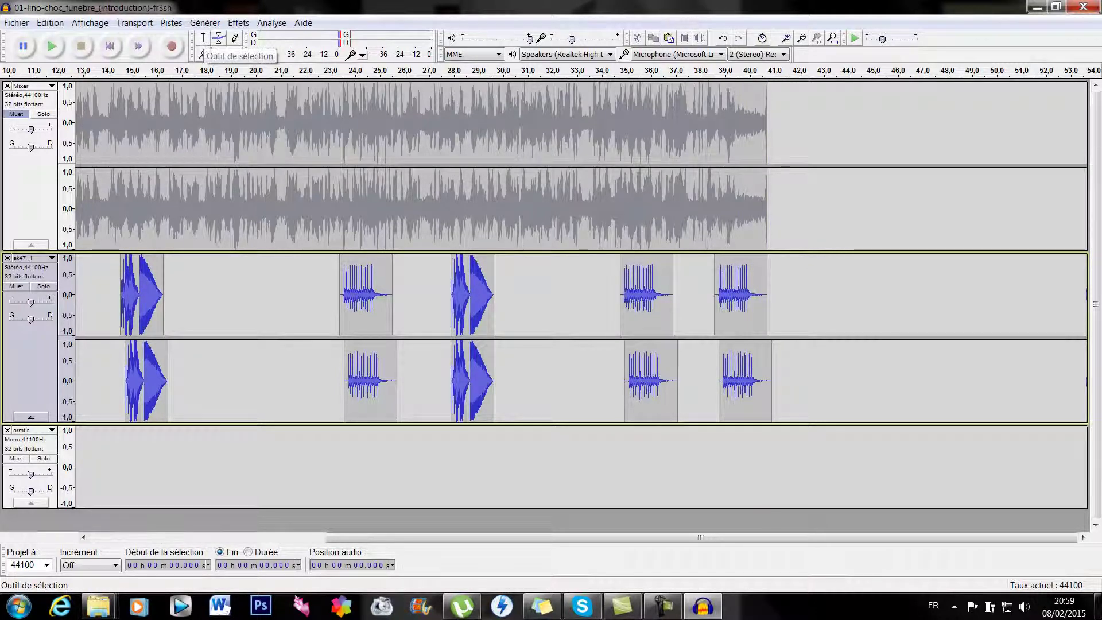
# Select the full length of the song and ak47_1 tracks and merge them with Mix and Render.
pyautogui.moveTo(859, 295); pyautogui.dragTo(3, 195)
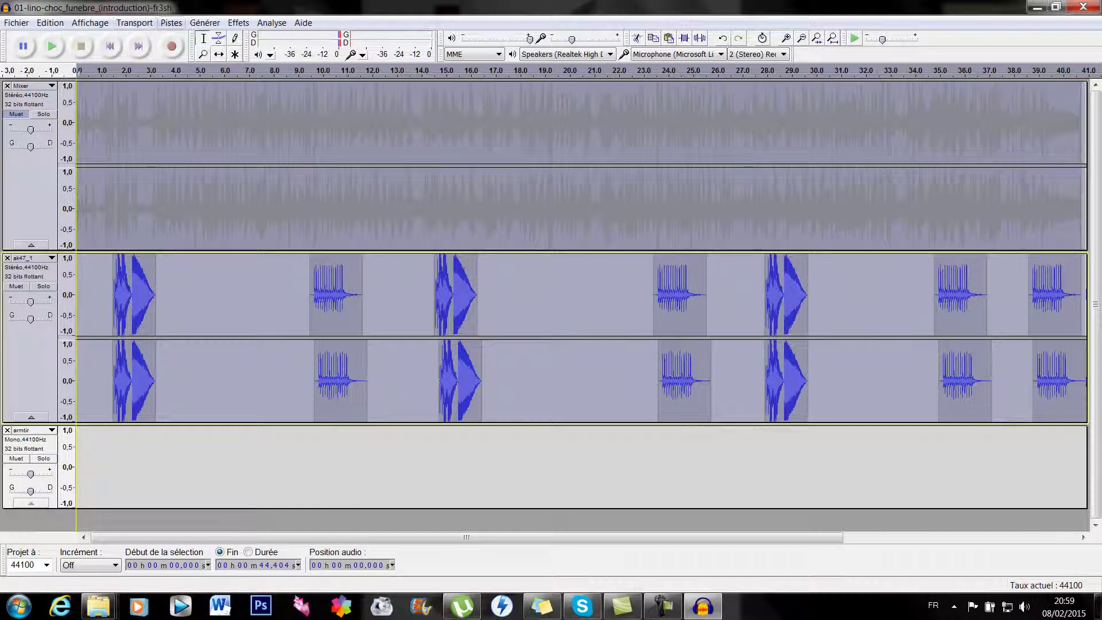
pyautogui.click(171, 22)
pyautogui.click(210, 70)
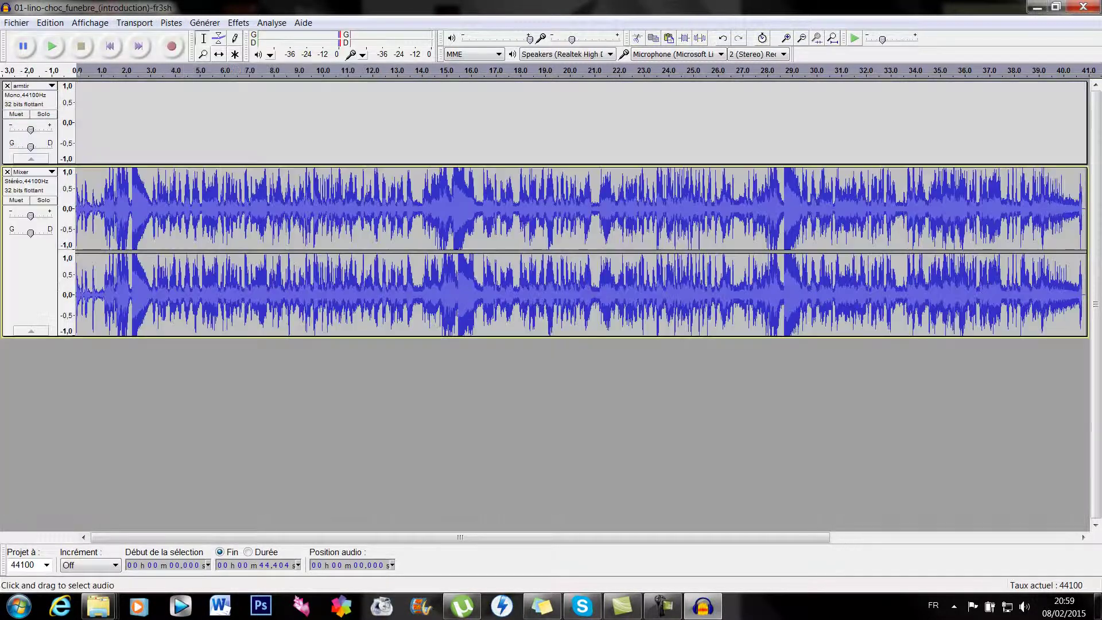
# Return to the start and play the new mix with the gunshot sounds.
pyautogui.click(109, 45)
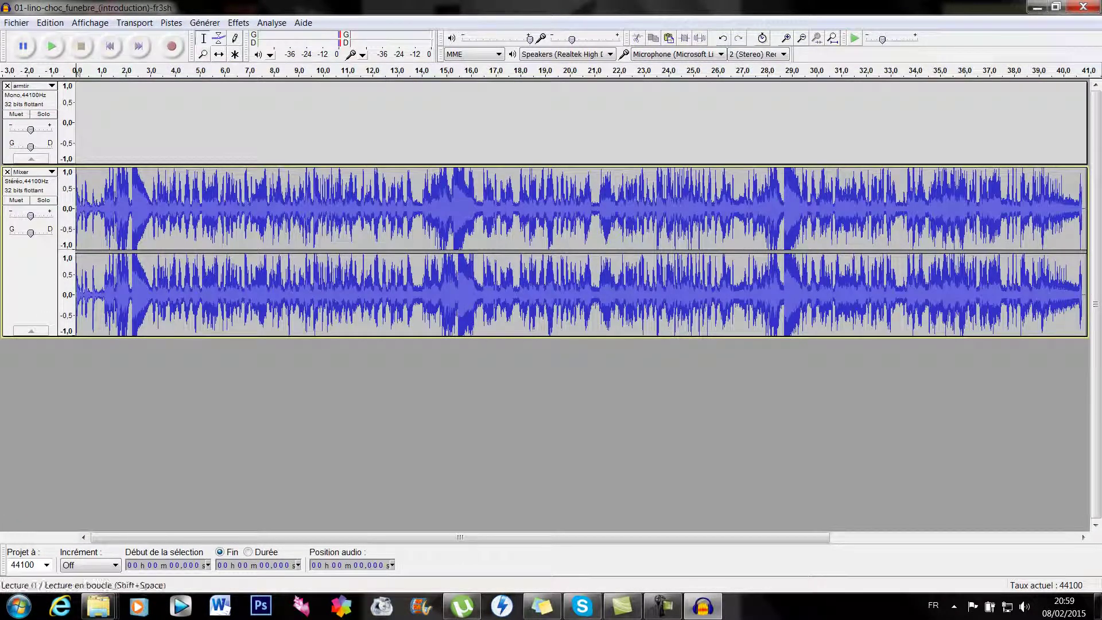
pyautogui.click(52, 46)
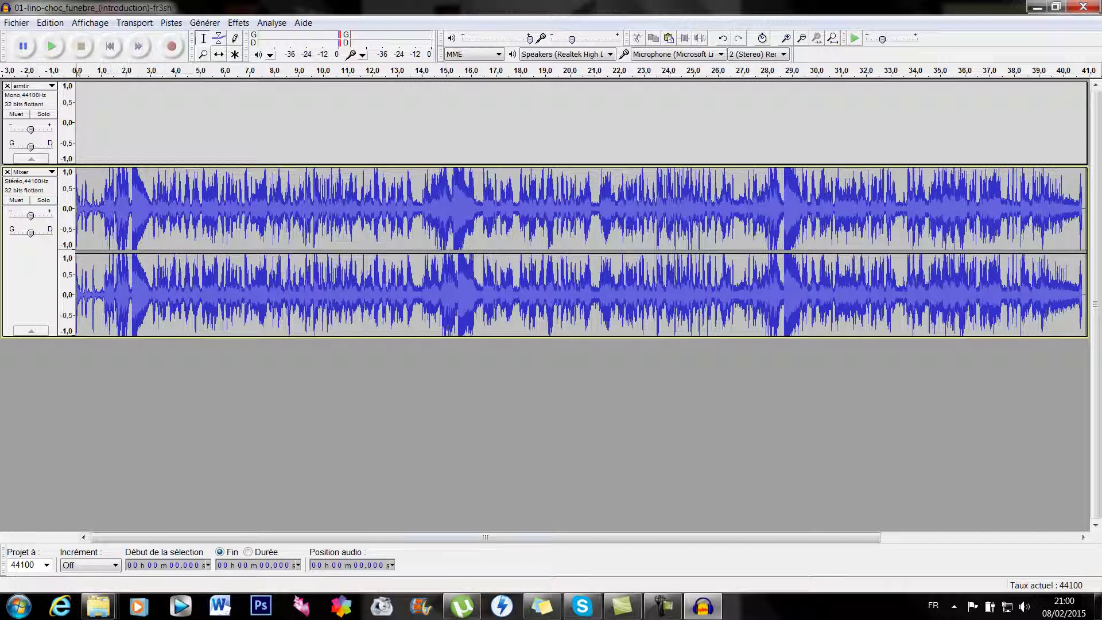
pyautogui.click(663, 605)
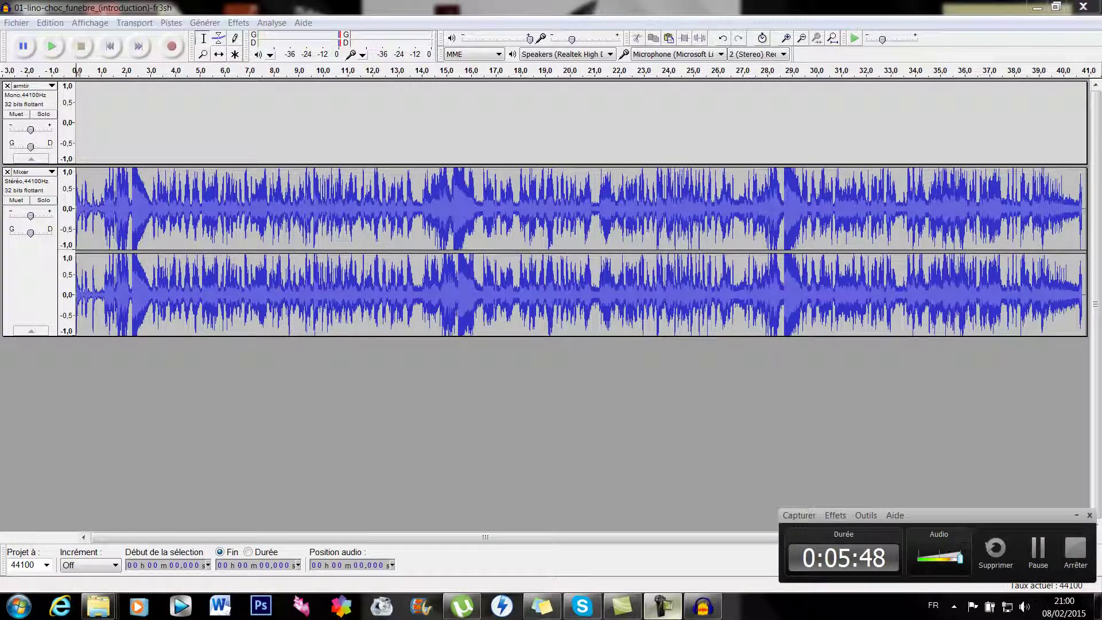
pyautogui.press('F9')
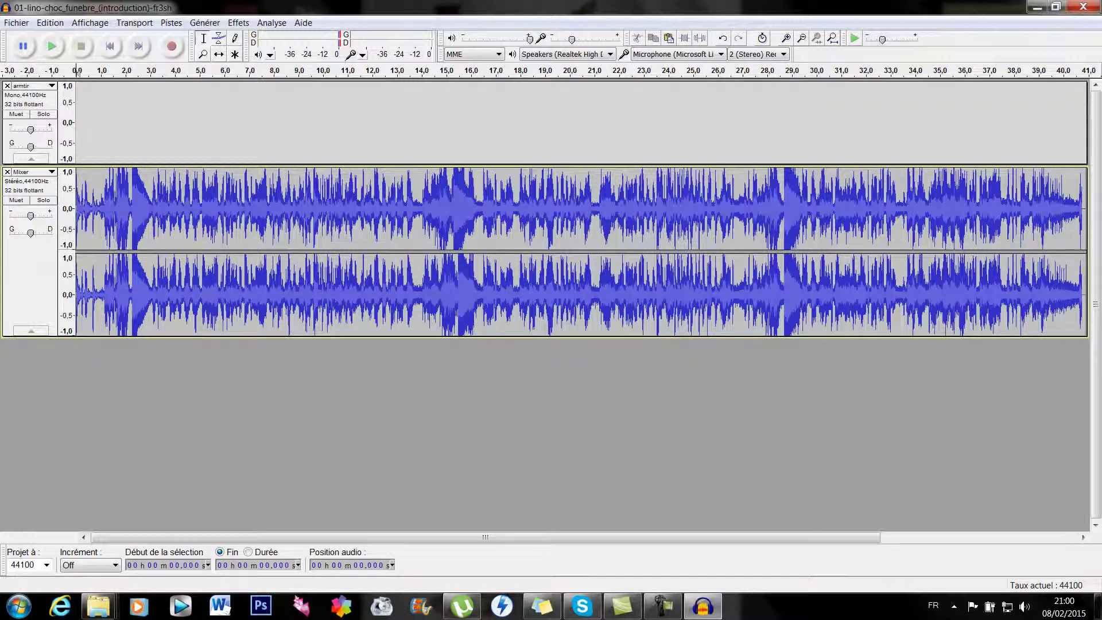
# Start an audio import and browse to the cinégaumont\Music\rap américain folder on the Seagate Expansion Drive (F:).
pyautogui.hotkey('alt', 'f')
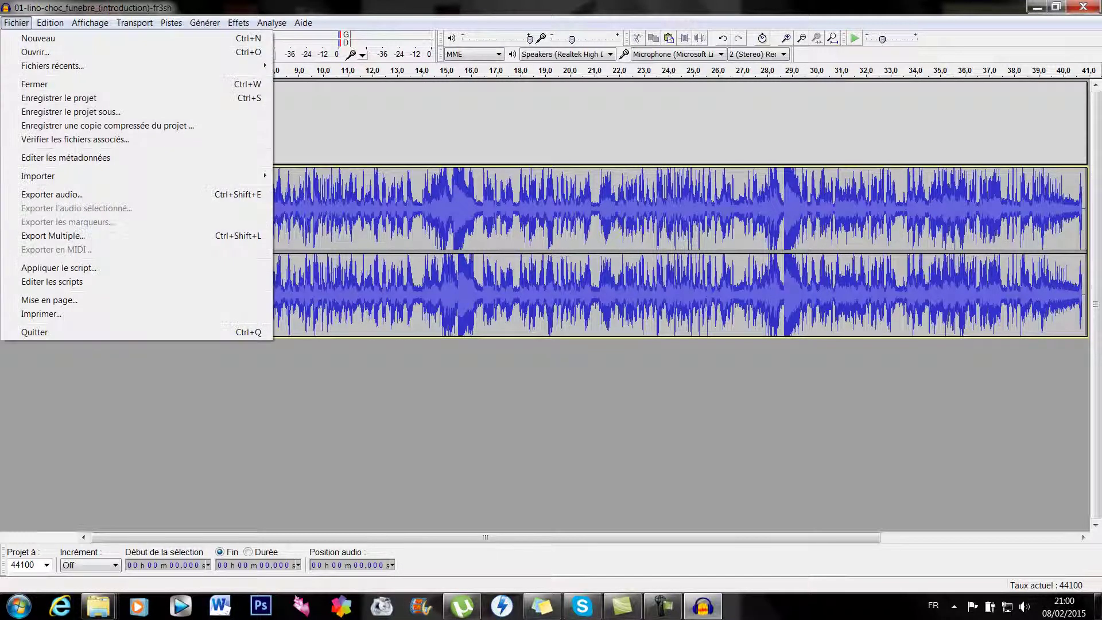
pyautogui.press('i')
pyautogui.press('Right')
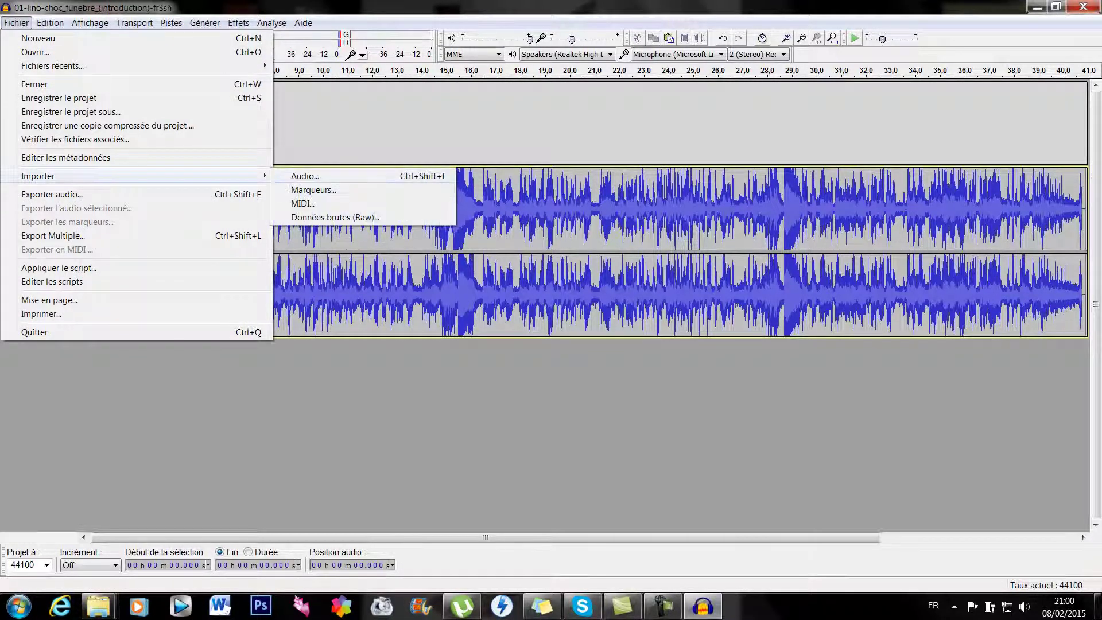
pyautogui.press('Return')
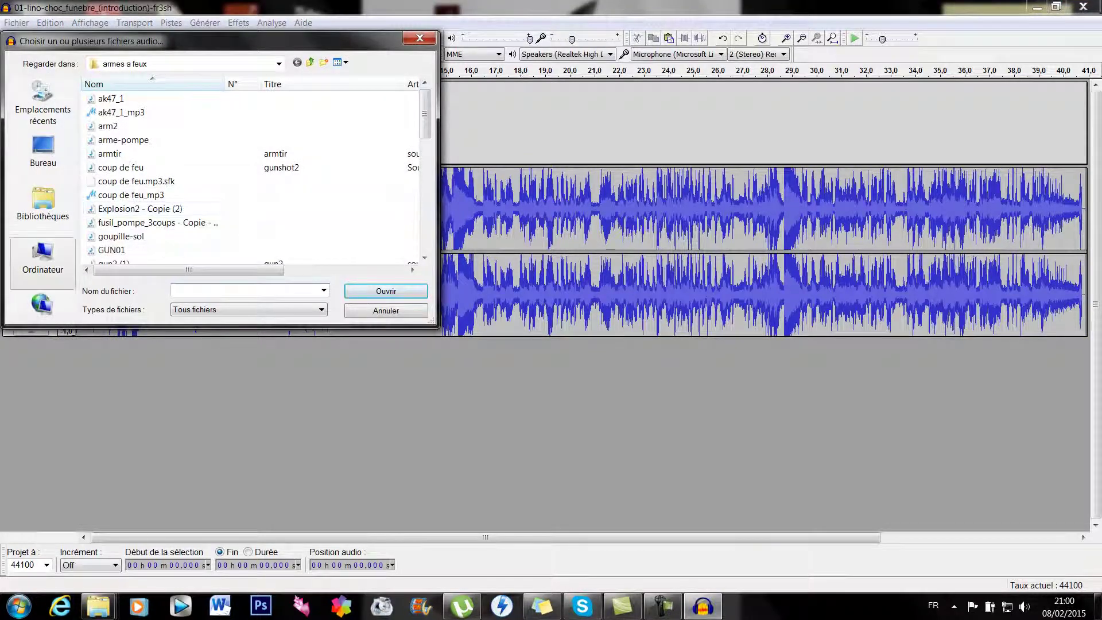
pyautogui.click(43, 261)
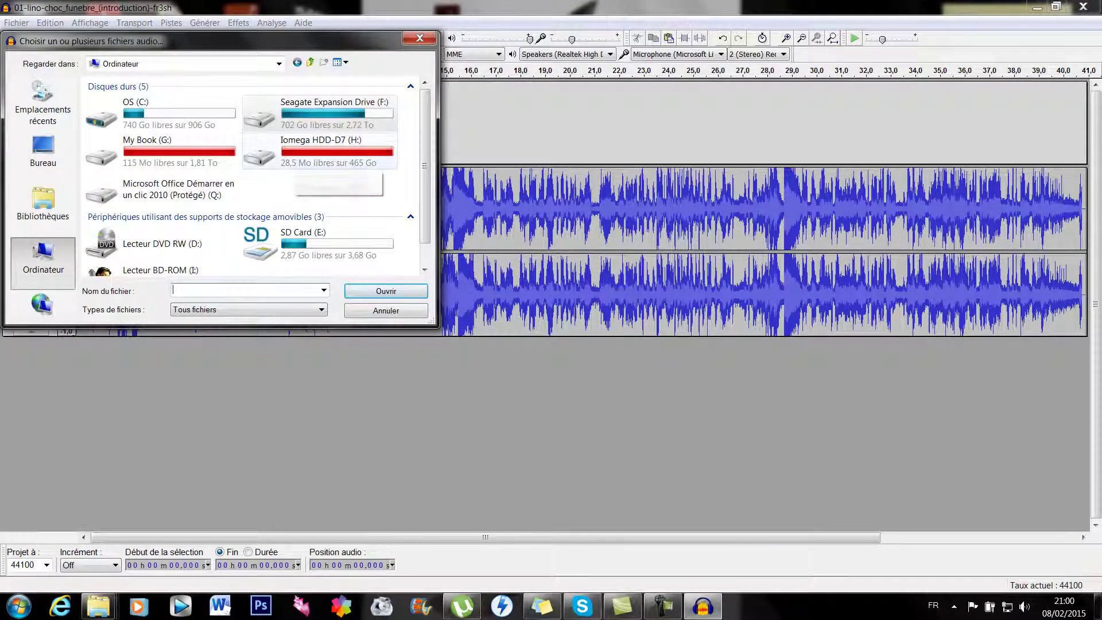
pyautogui.doubleClick(320, 113)
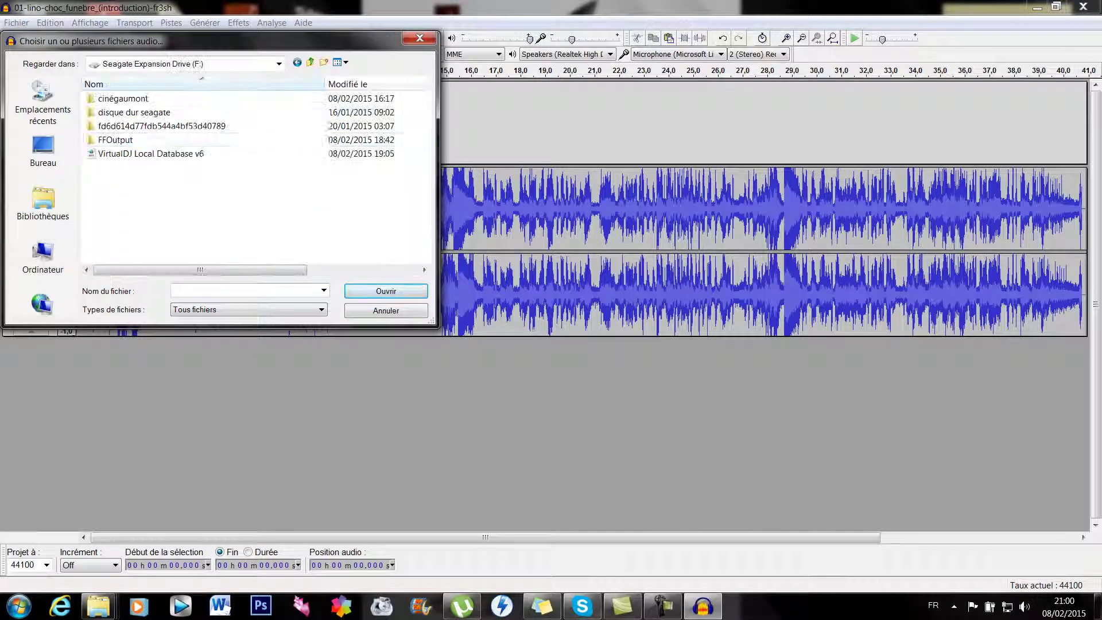
pyautogui.doubleClick(123, 99)
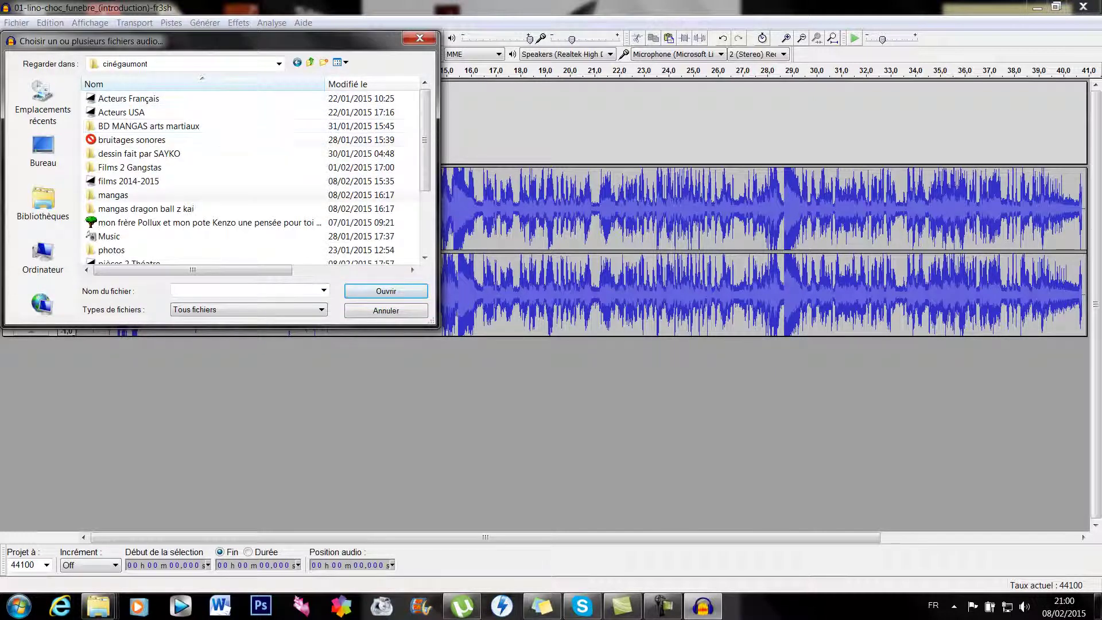
pyautogui.doubleClick(107, 235)
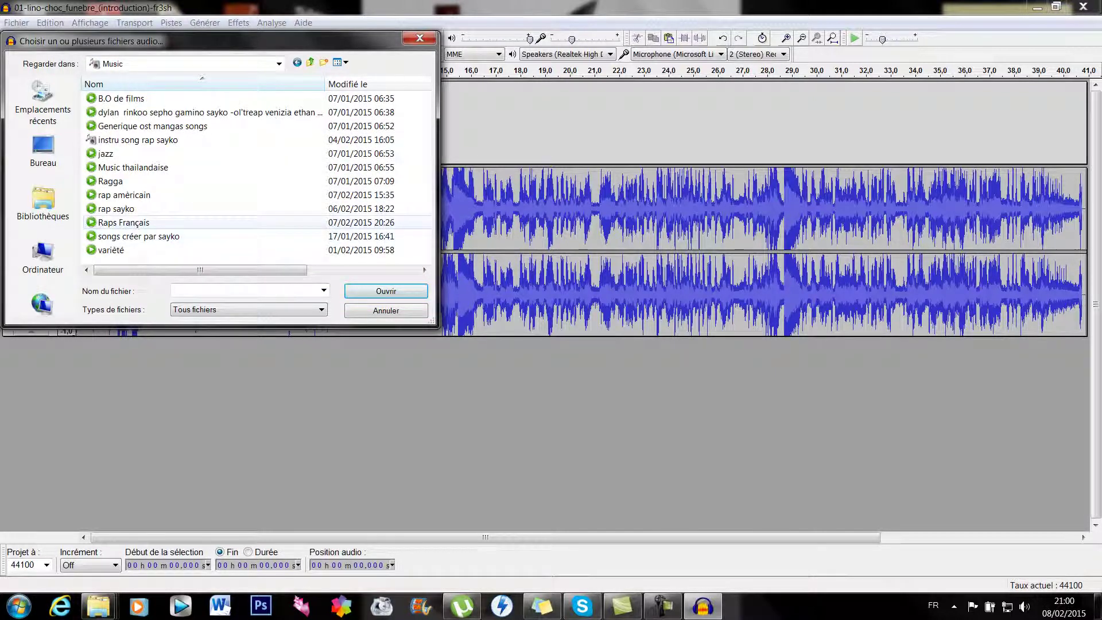
pyautogui.doubleClick(124, 194)
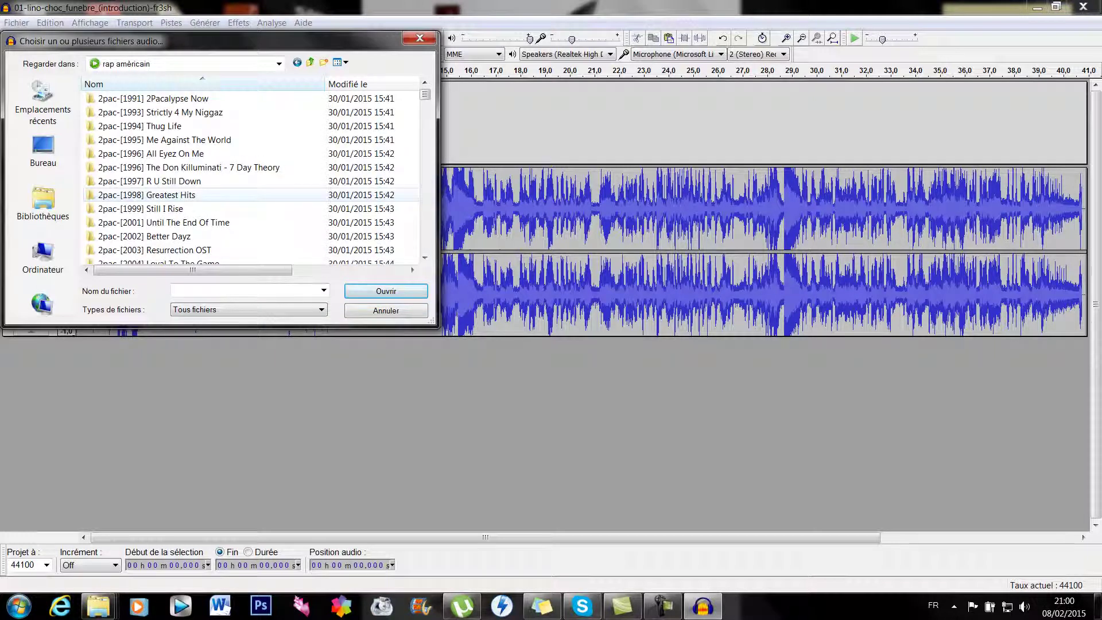
# Find the album folder The Notorious B.I.G. - Ready To Die and import the track 10 - Juicy.
pyautogui.scroll(-10, 253, 178)
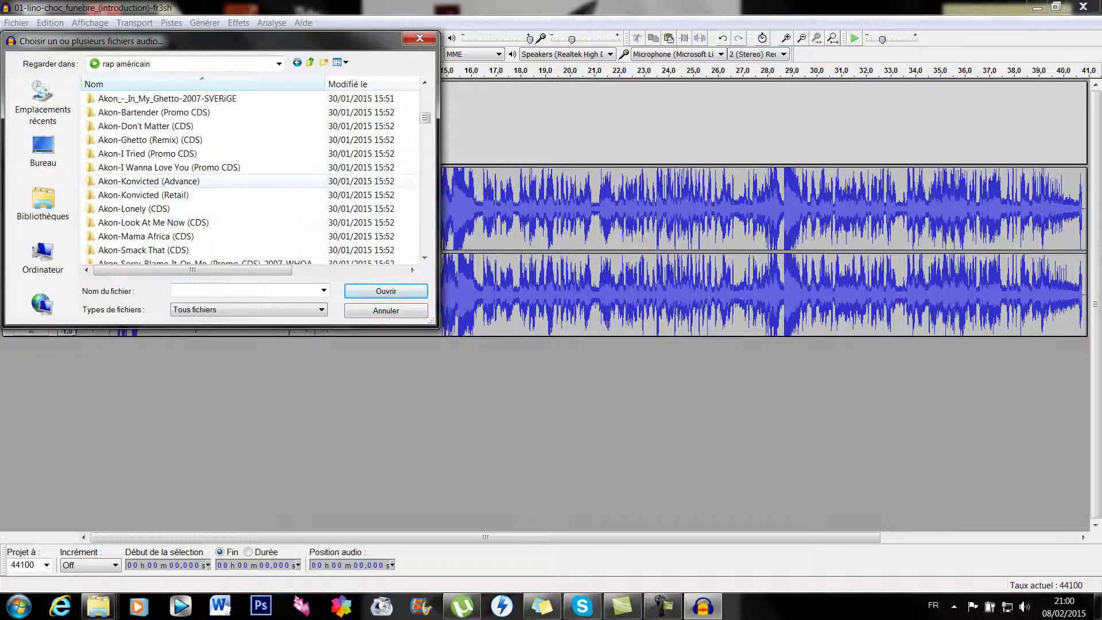
pyautogui.scroll(-15, 253, 178)
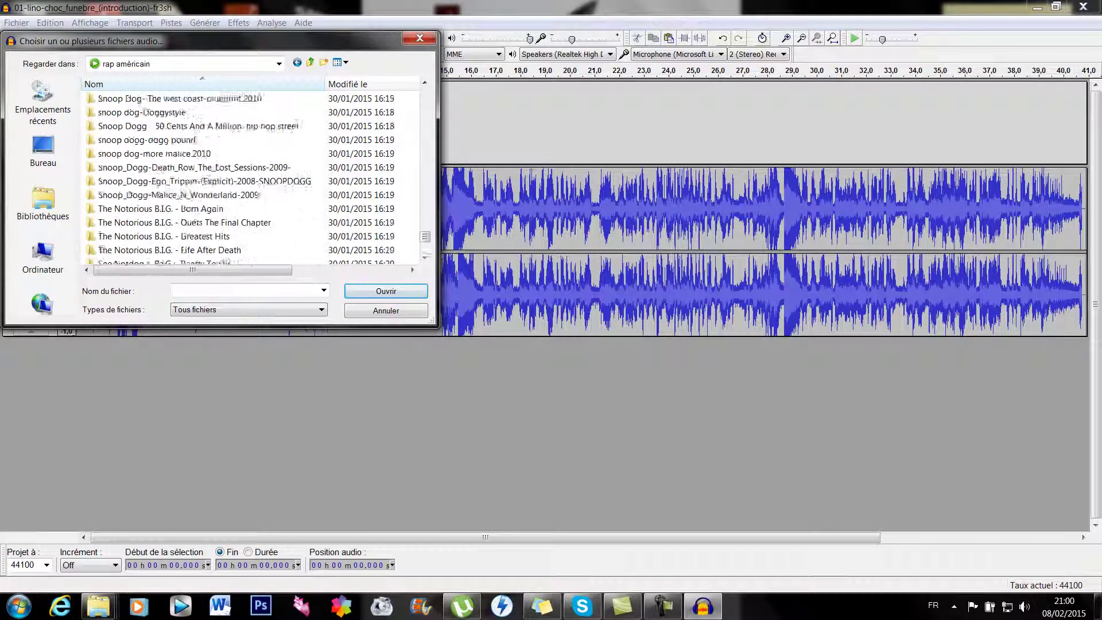
pyautogui.scroll(4, 105, 142)
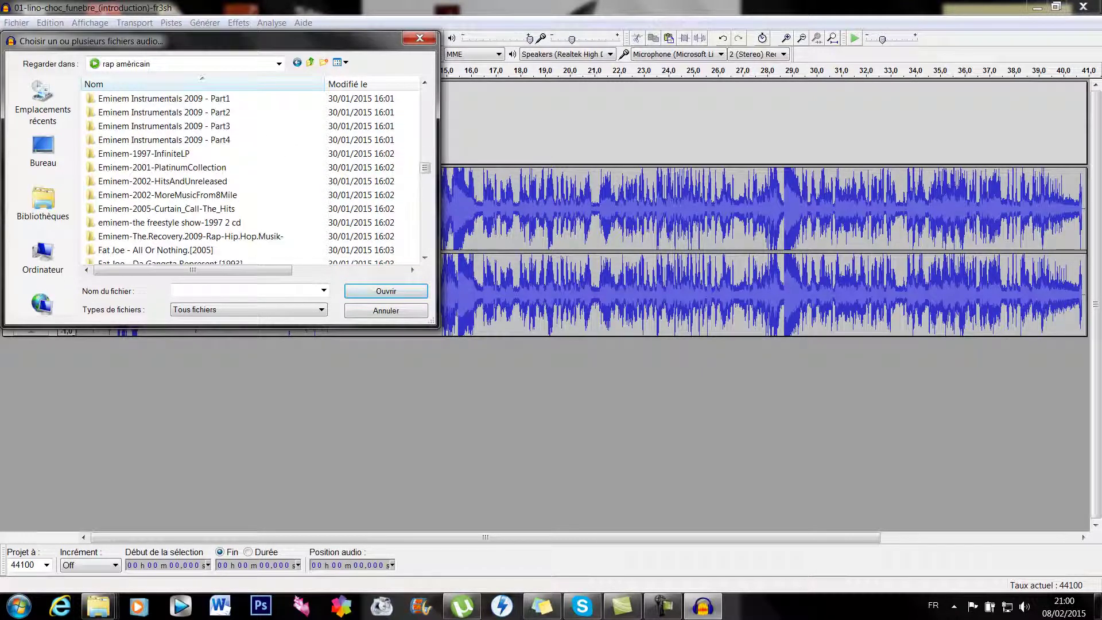
pyautogui.scroll(5, 201, 178)
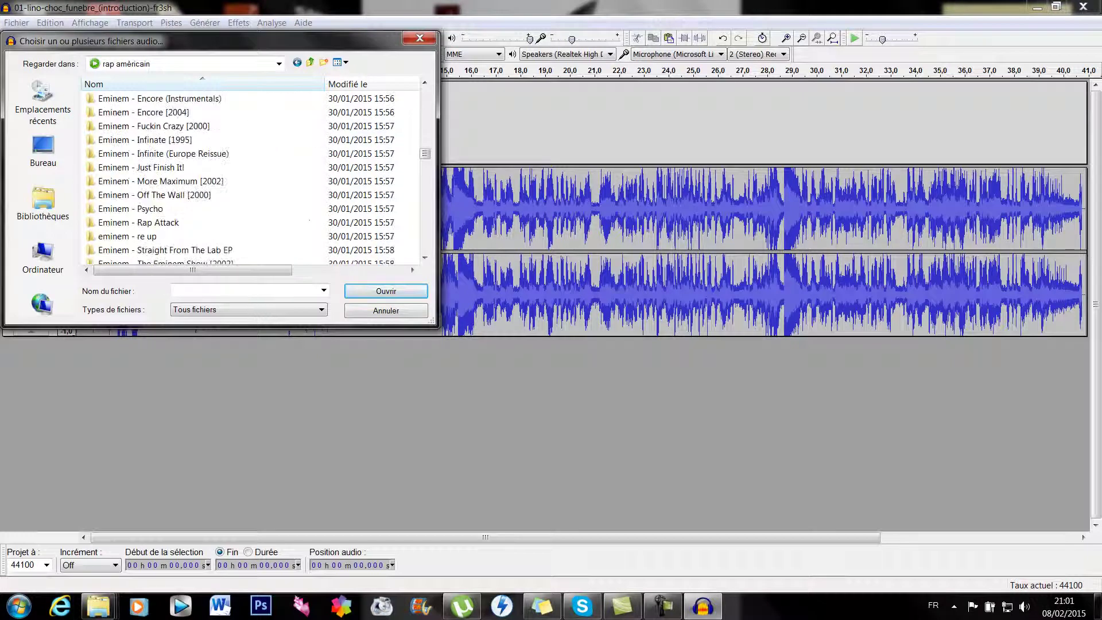
pyautogui.scroll(-3, 201, 126)
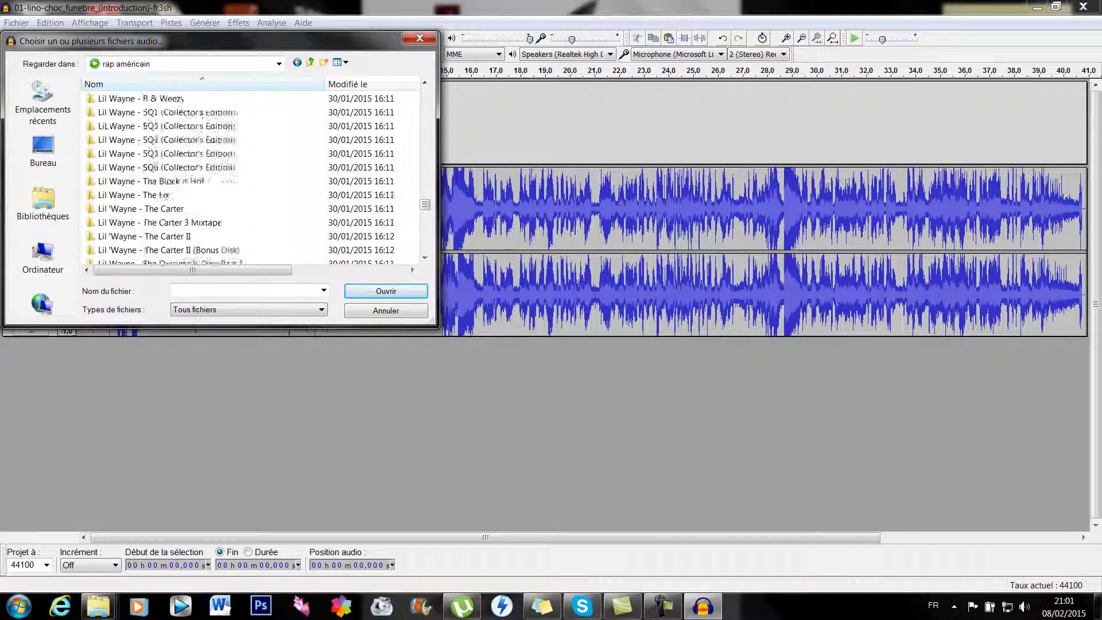
pyautogui.scroll(-6, 201, 173)
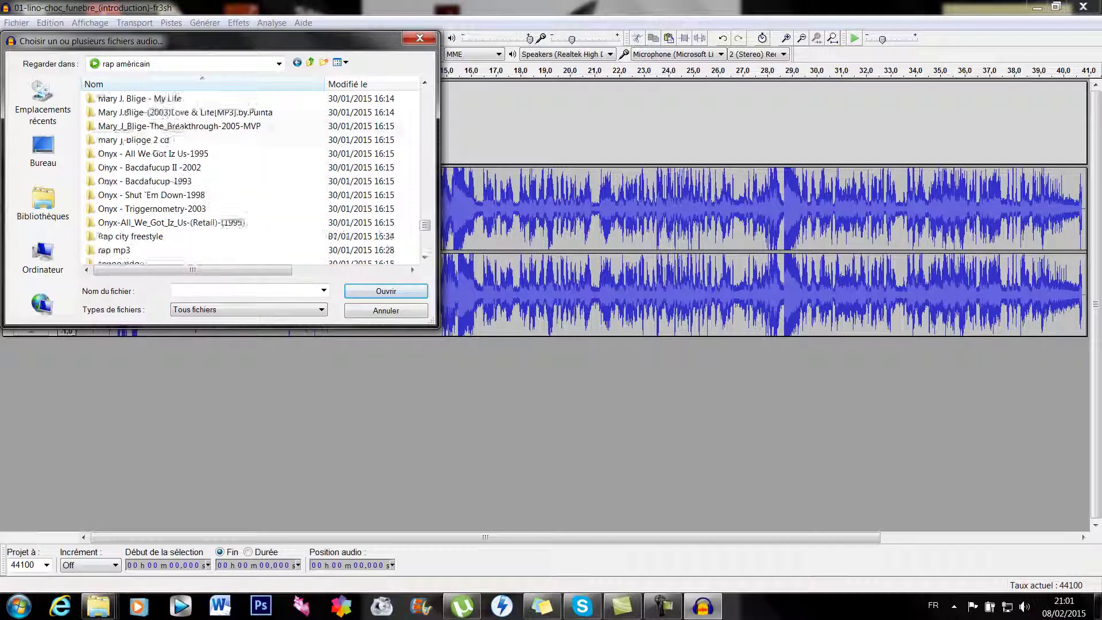
pyautogui.scroll(-7, 141, 172)
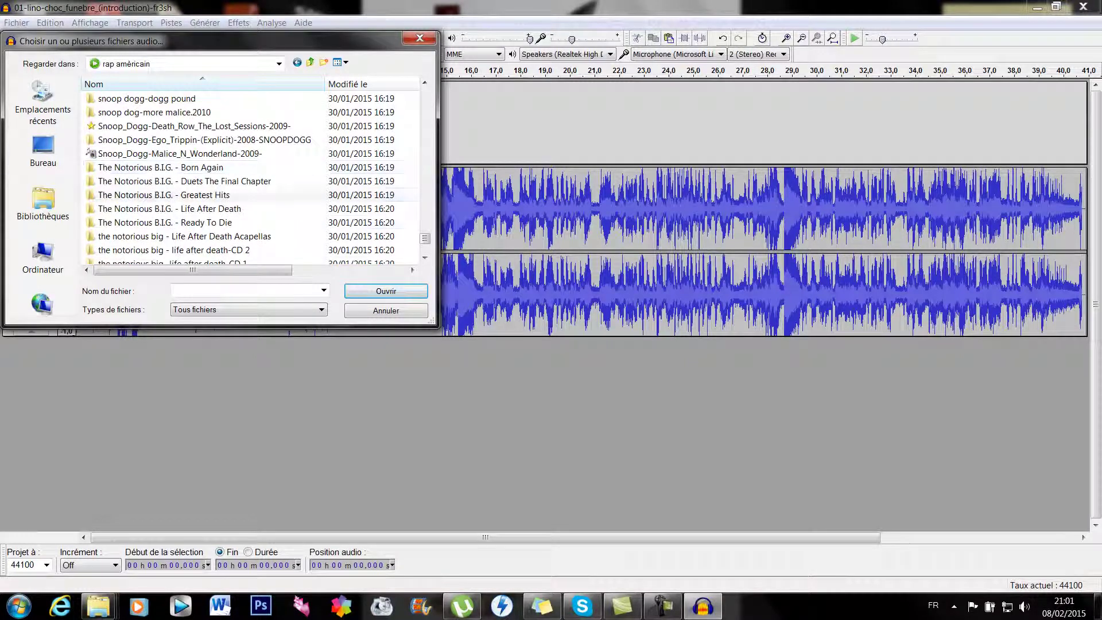
pyautogui.doubleClick(224, 223)
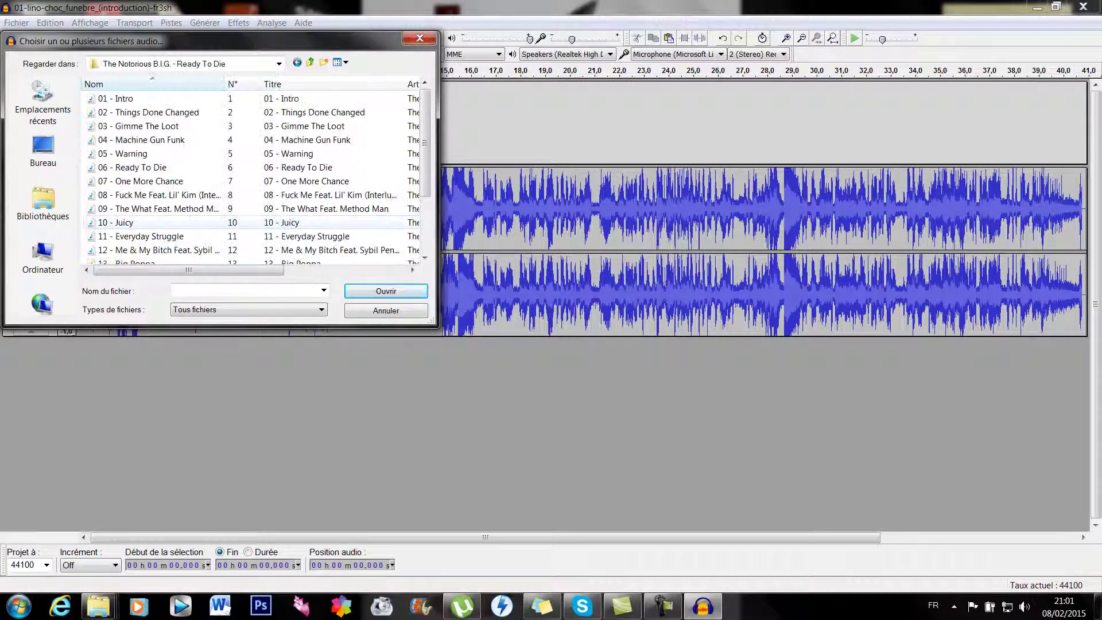
pyautogui.doubleClick(138, 222)
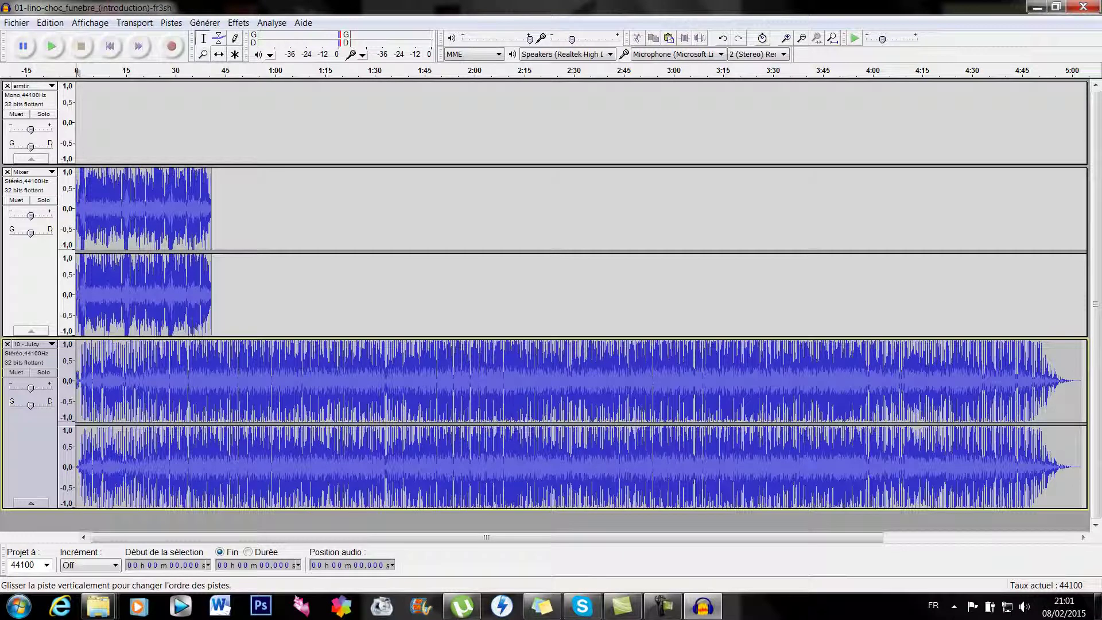
# Mute the Mixer track, play Juicy, and cut Juicy from about 1 min 22 s to its end.
pyautogui.click(16, 199)
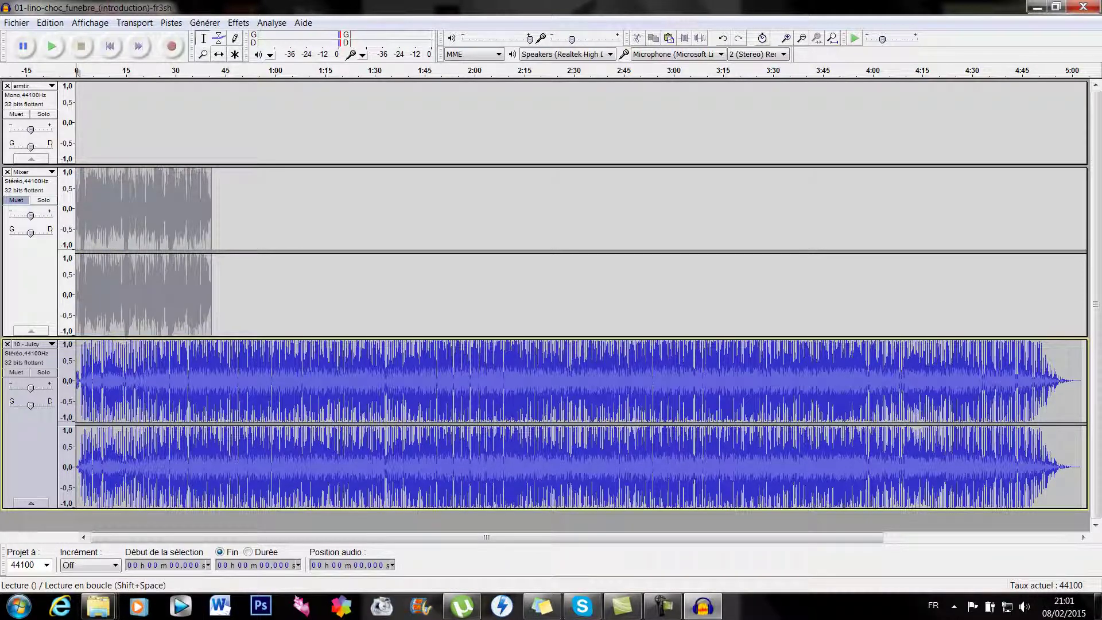
pyautogui.click(52, 45)
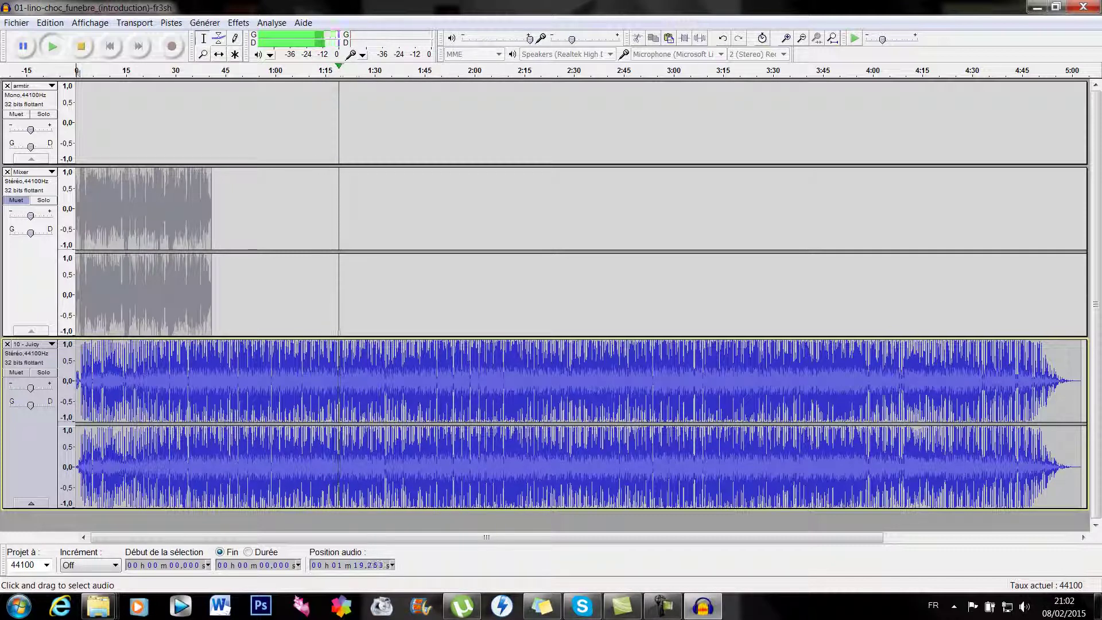
pyautogui.moveTo(349, 401); pyautogui.dragTo(1099, 402)
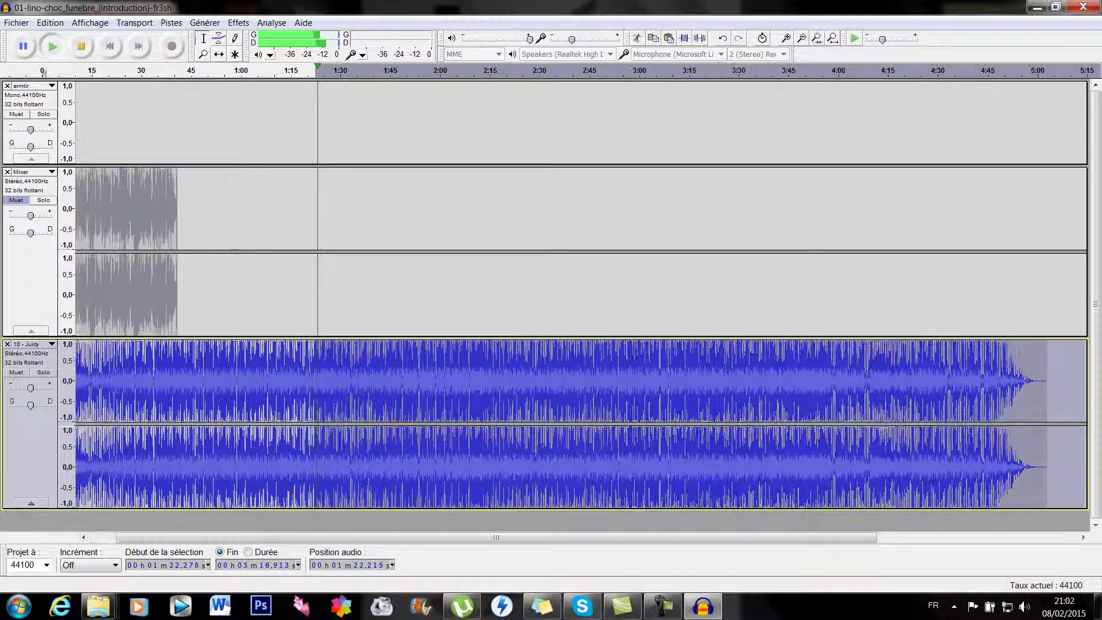
pyautogui.click(81, 46)
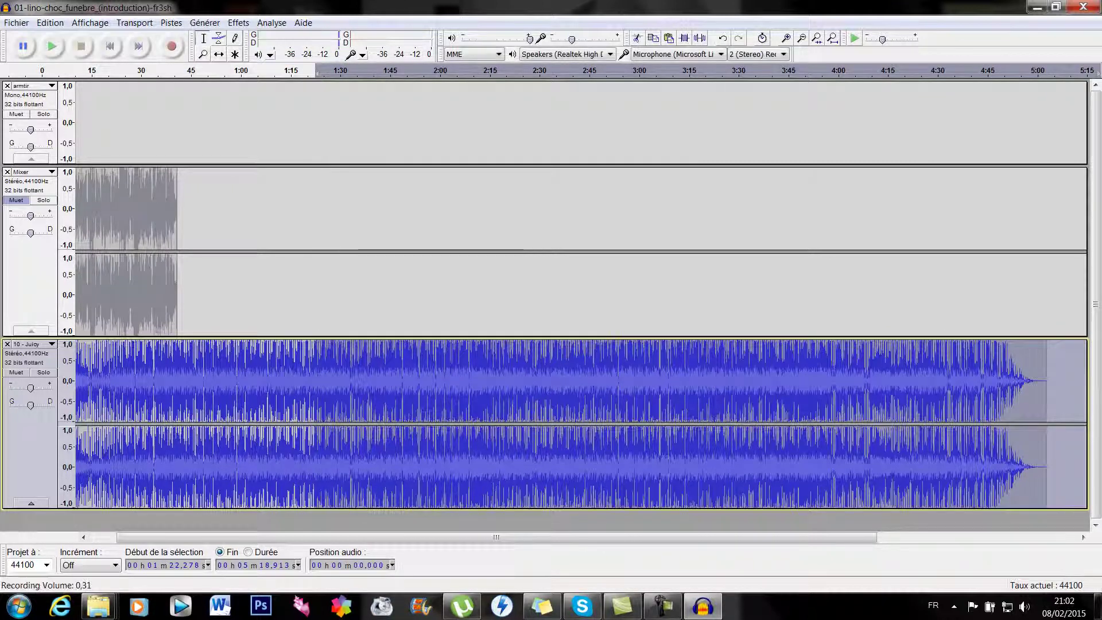
pyautogui.click(636, 38)
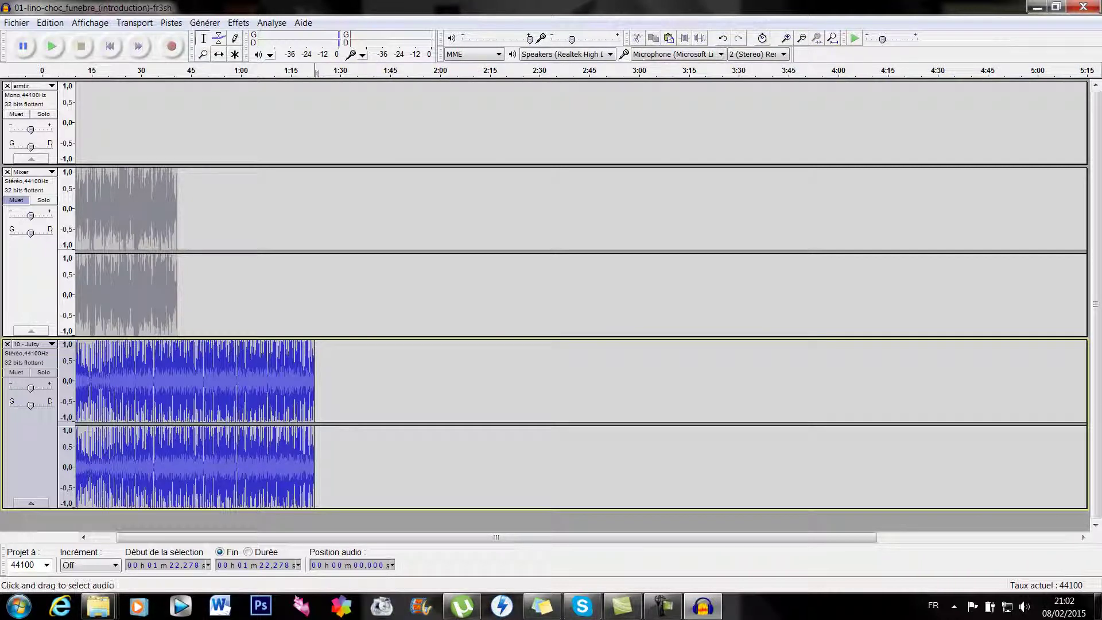
pyautogui.click(110, 46)
# Import the SF-ok sound from the orgasme féminins folder inside bruitages sonores in cinégaumont on the F: drive.
pyautogui.click(16, 22)
pyautogui.moveTo(136, 176)
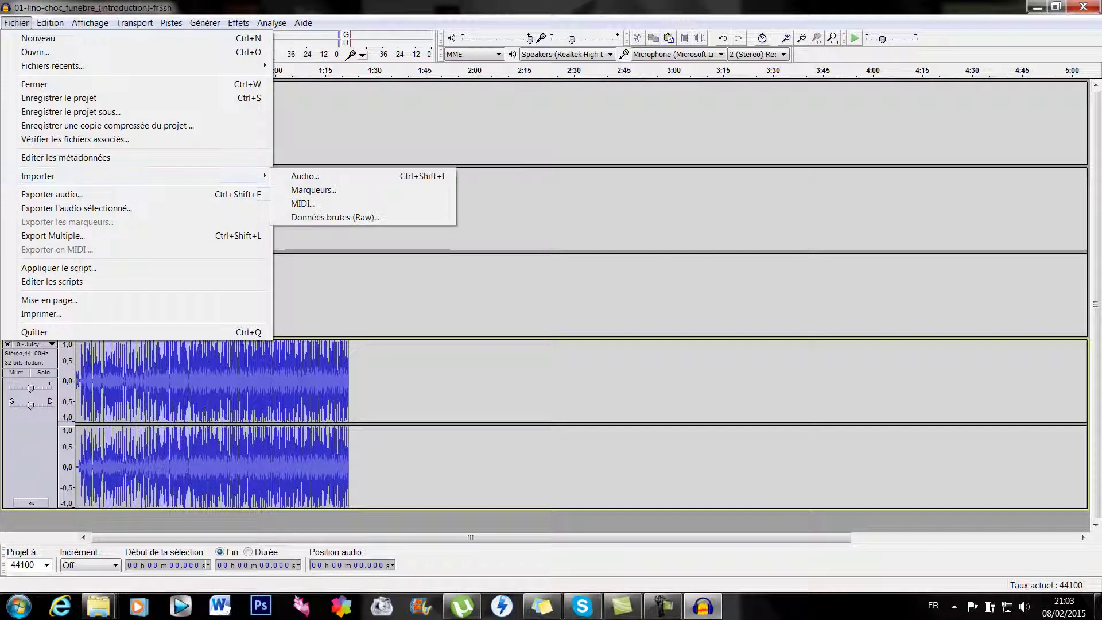
pyautogui.click(304, 176)
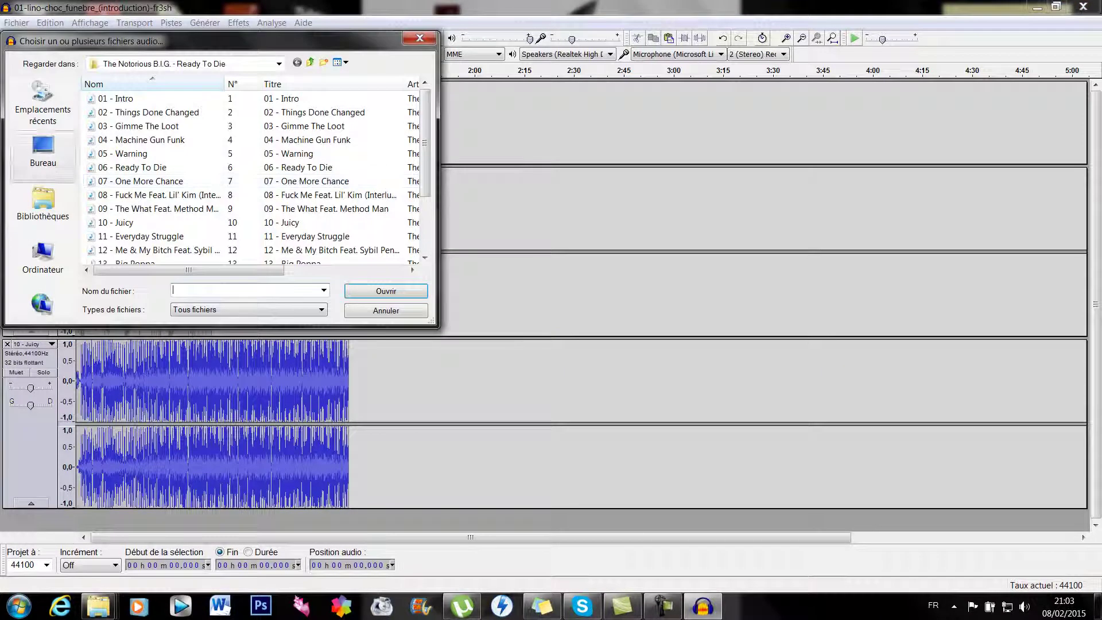
pyautogui.click(43, 258)
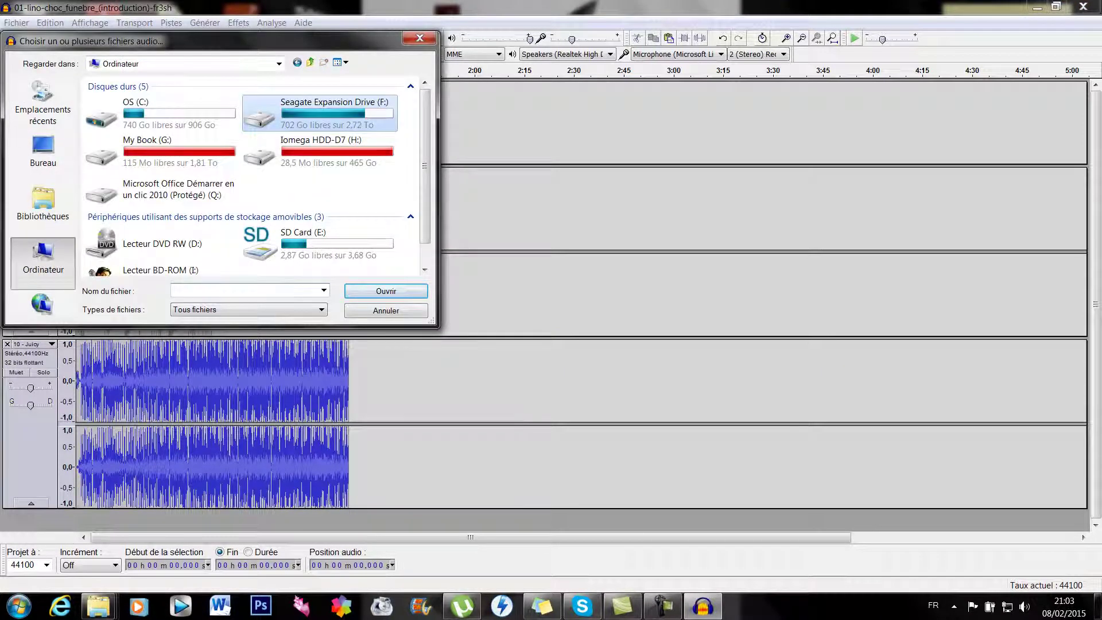
pyautogui.doubleClick(345, 106)
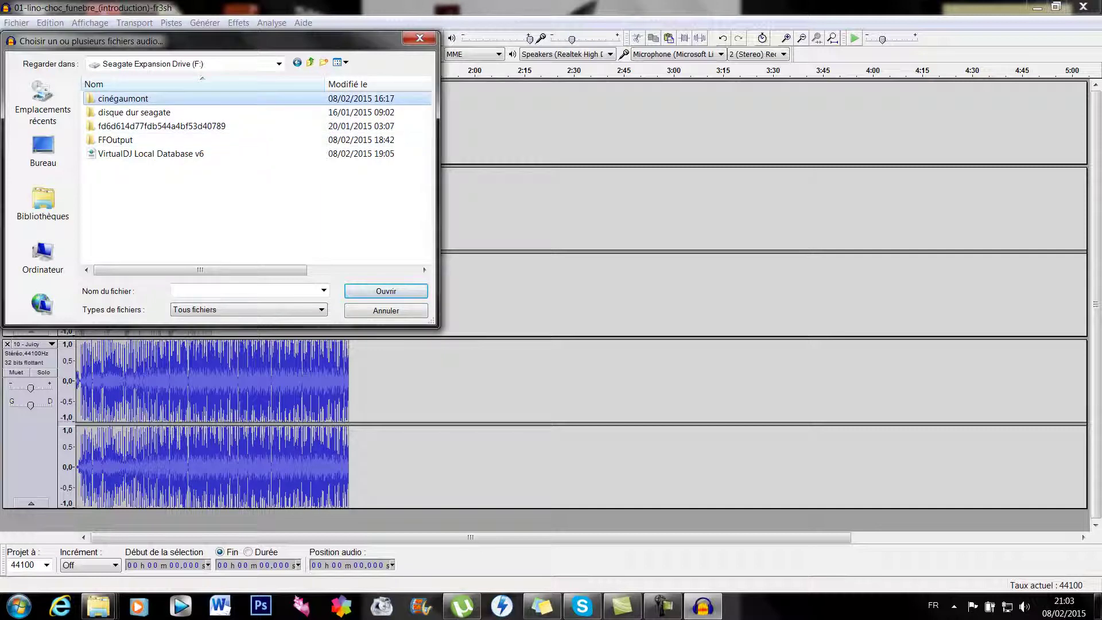
pyautogui.doubleClick(122, 98)
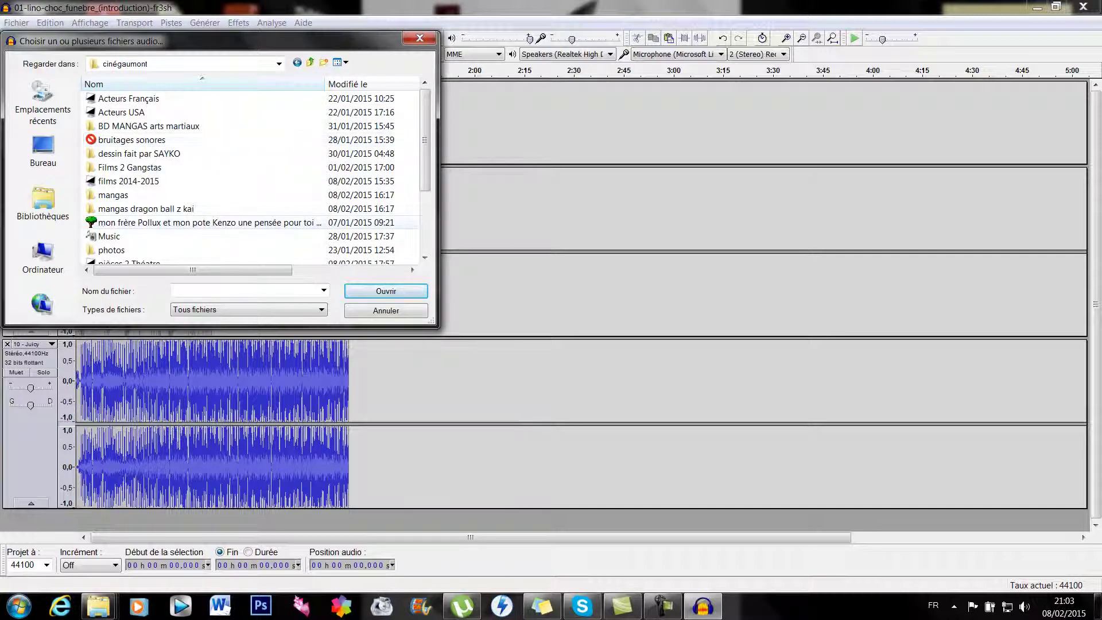
pyautogui.scroll(-1, 123, 211)
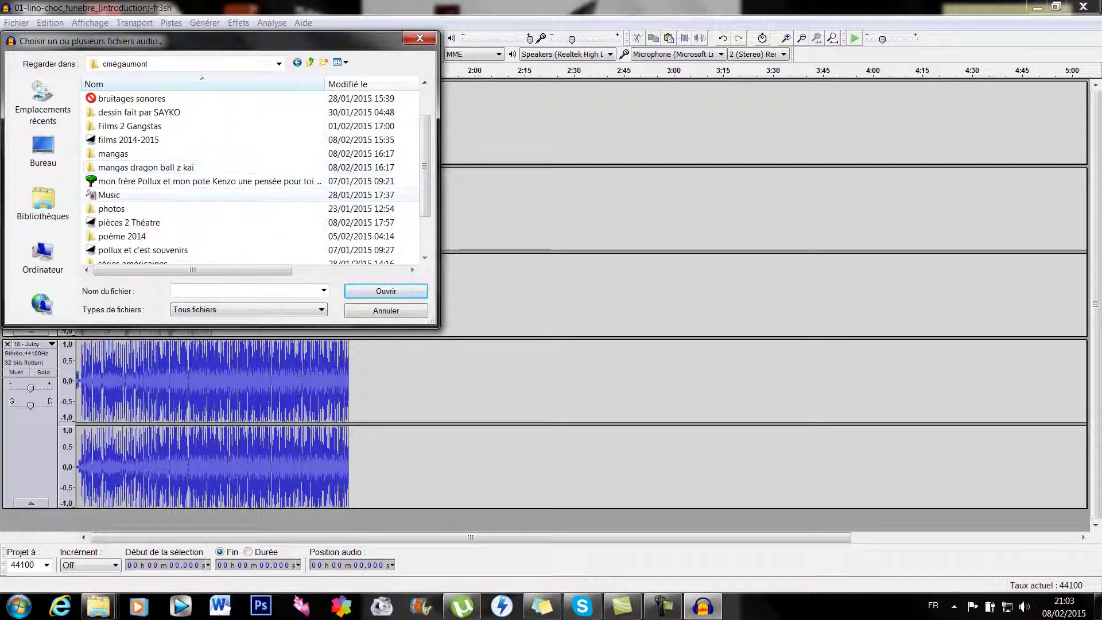
pyautogui.doubleClick(131, 98)
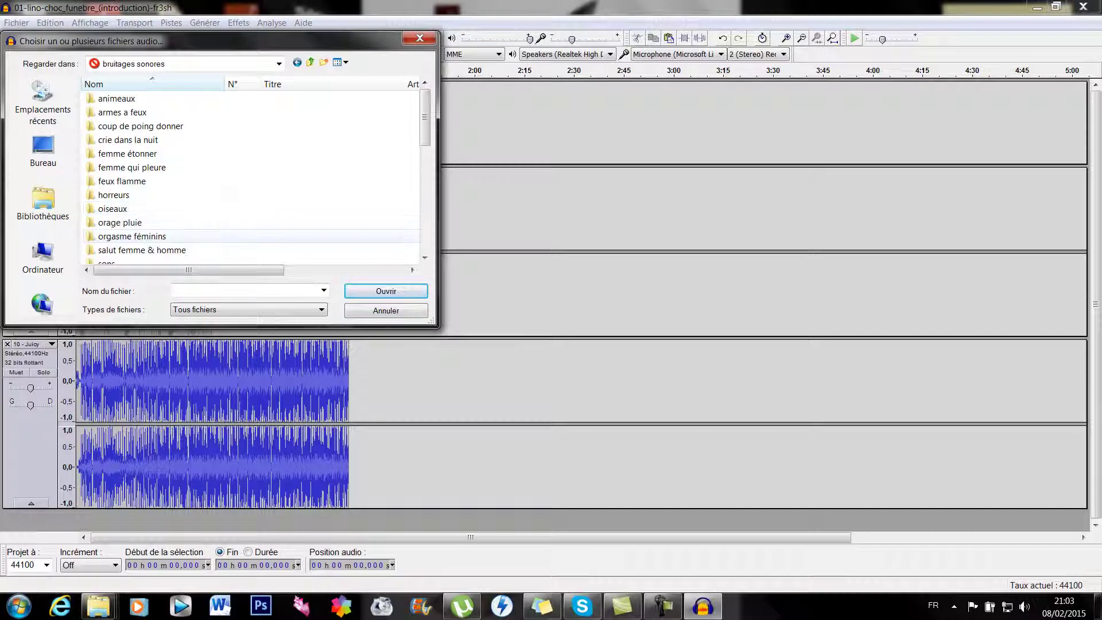
pyautogui.doubleClick(123, 236)
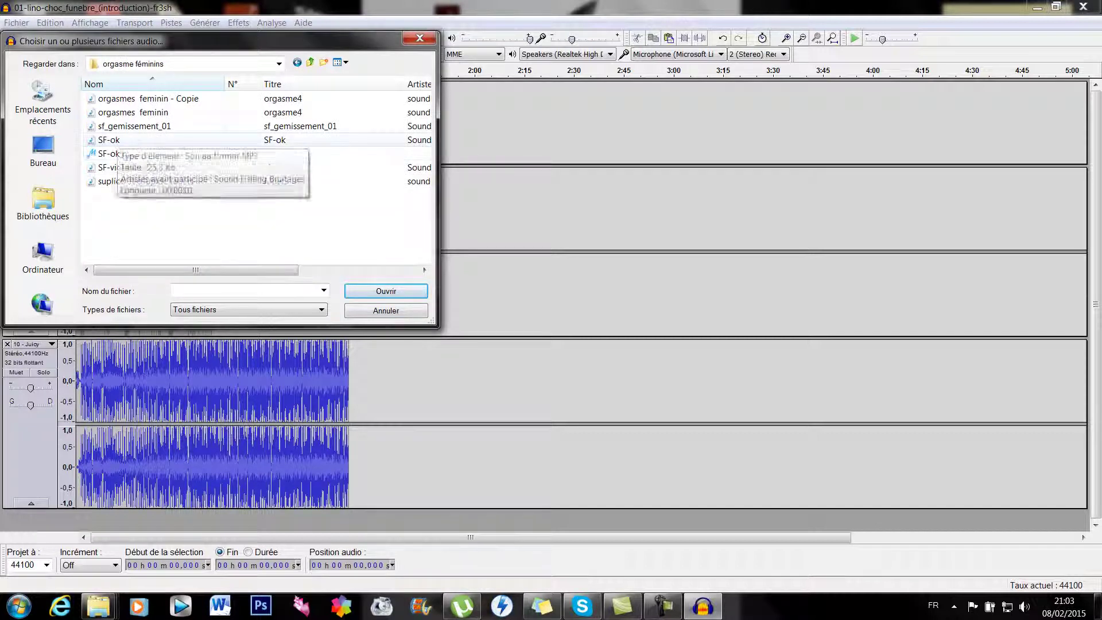
pyautogui.click(116, 139)
pyautogui.press('Return')
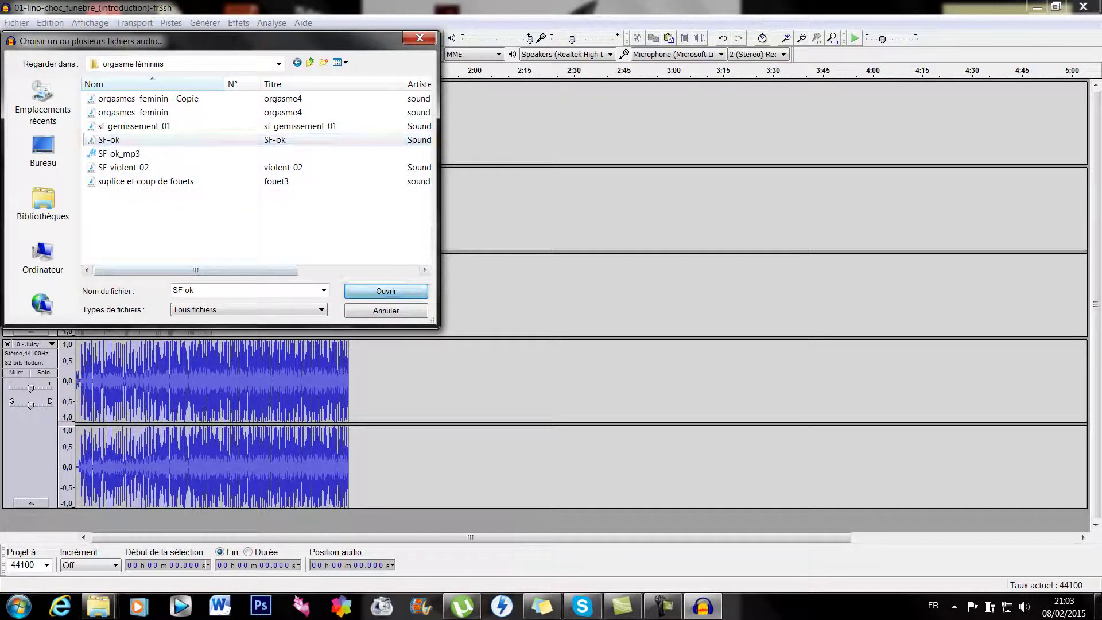
# Try to paste a copy of the SF-ok sound at about 10.3 s on its own track, and undo the paste.
pyautogui.moveTo(101, 402); pyautogui.dragTo(76, 401)
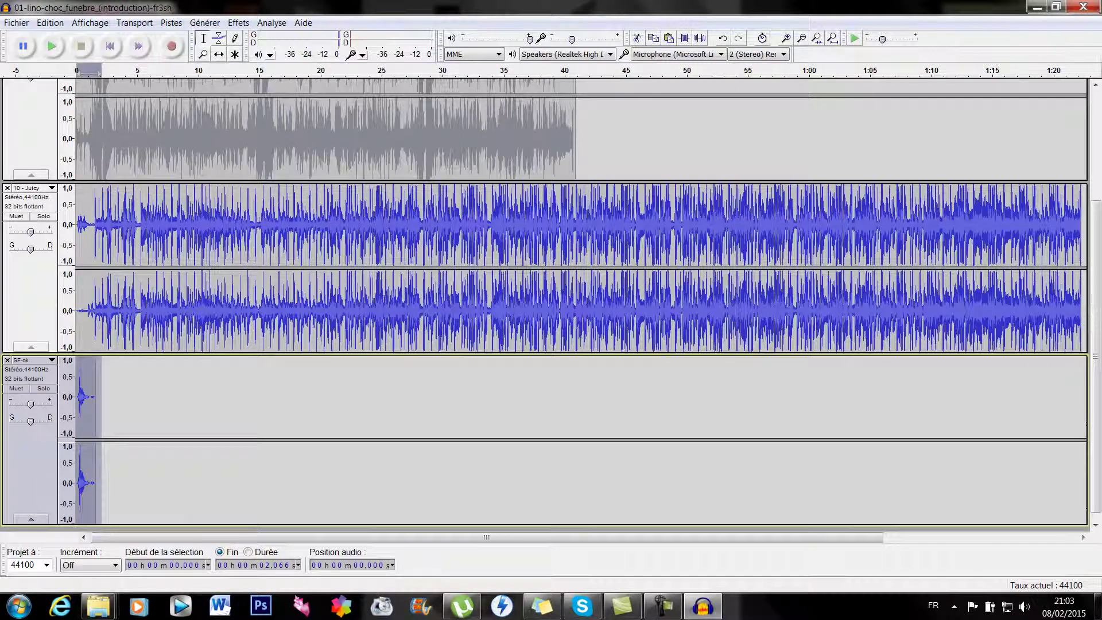
pyautogui.click(202, 401)
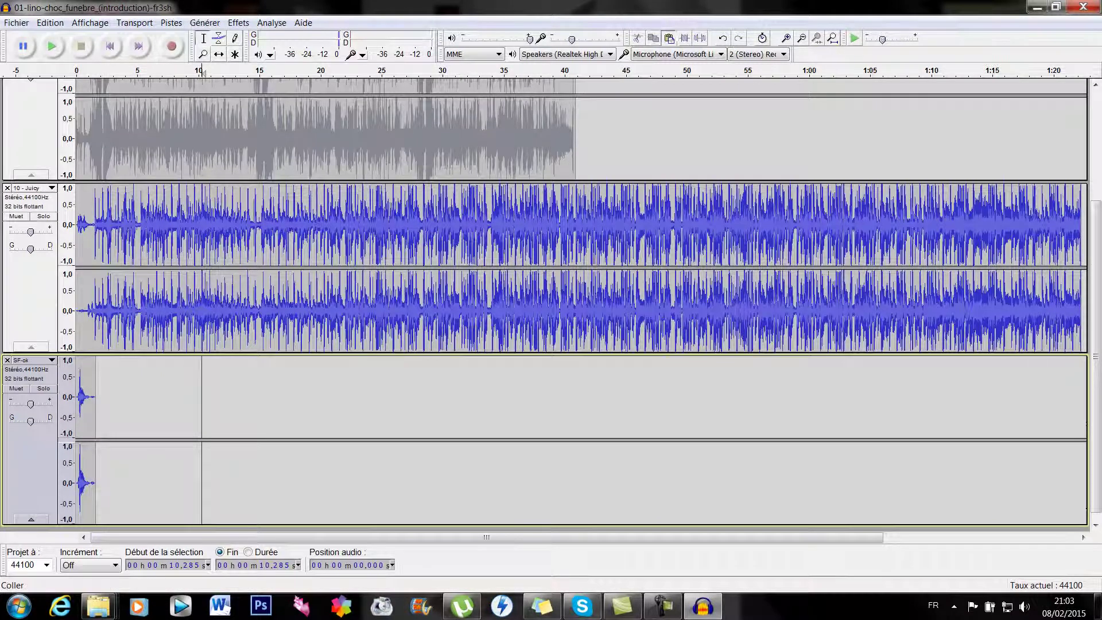
pyautogui.click(669, 38)
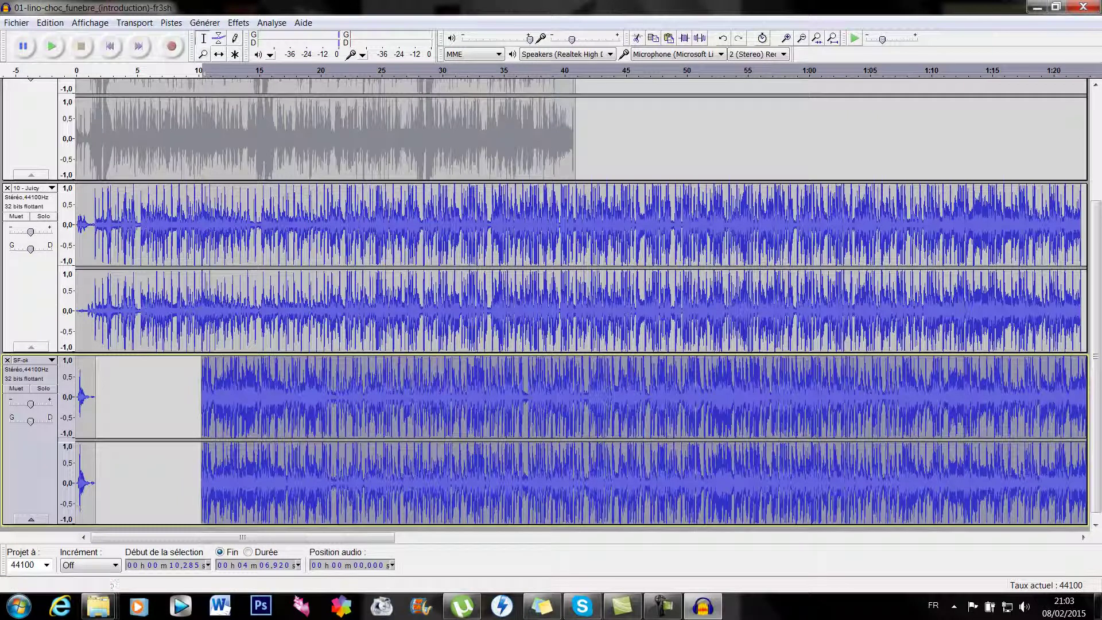
pyautogui.hotkey('ctrl', 'z')
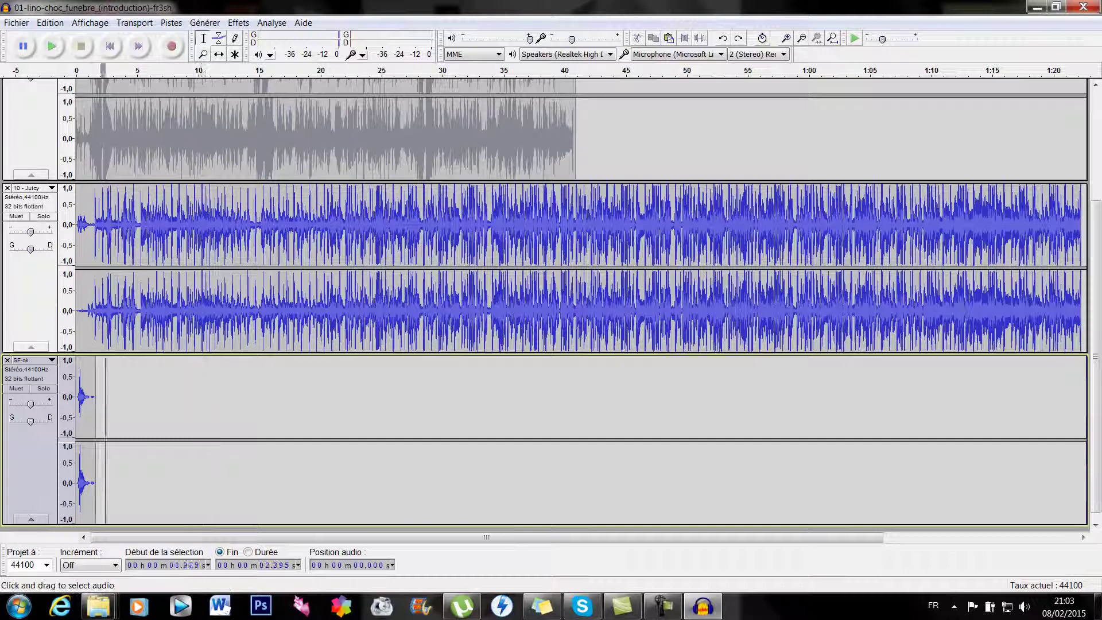
# Copy the SF-ok sound from the start of its track and paste it at about 5.5 s, 13.6 s and 21.2 s.
pyautogui.moveTo(105, 401); pyautogui.dragTo(75, 402)
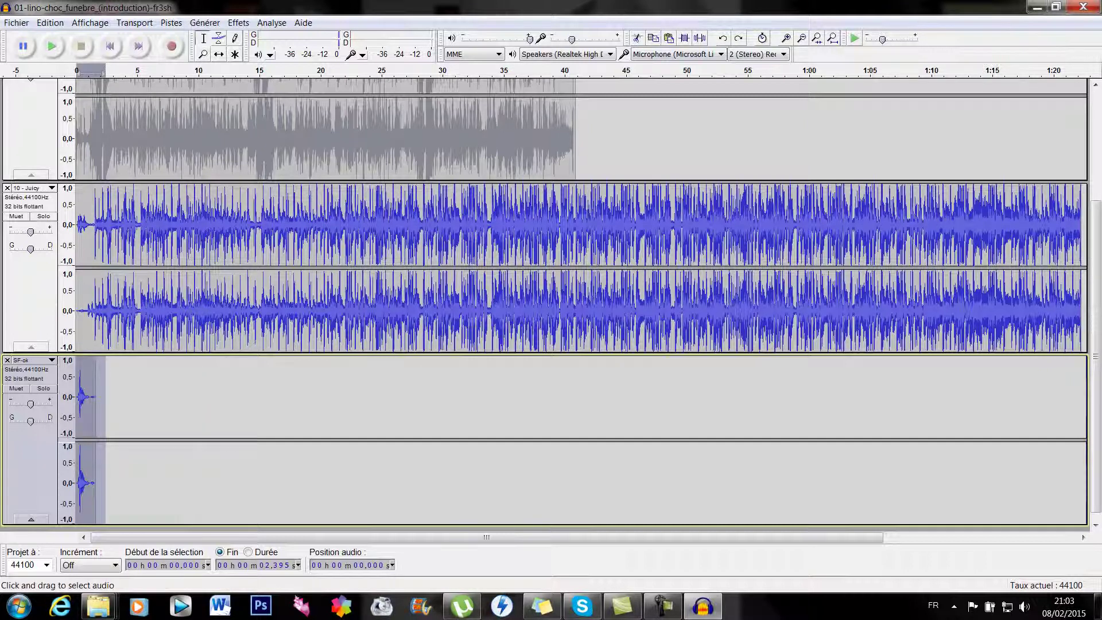
pyautogui.moveTo(144, 396); pyautogui.dragTo(149, 396)
pyautogui.click(669, 38)
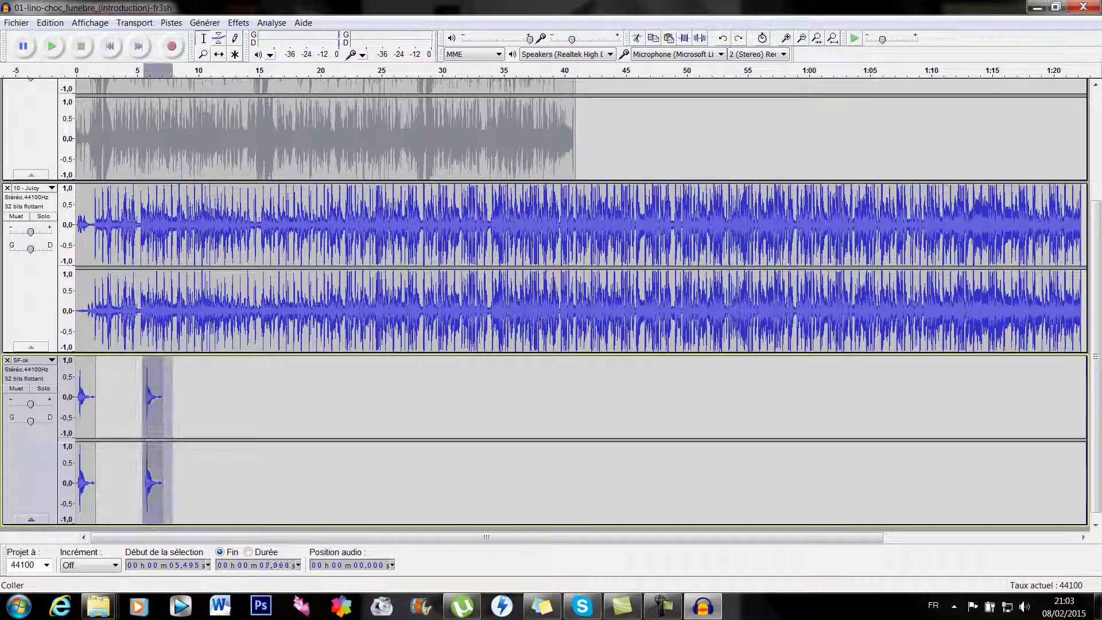
pyautogui.click(242, 400)
pyautogui.click(669, 38)
pyautogui.click(335, 399)
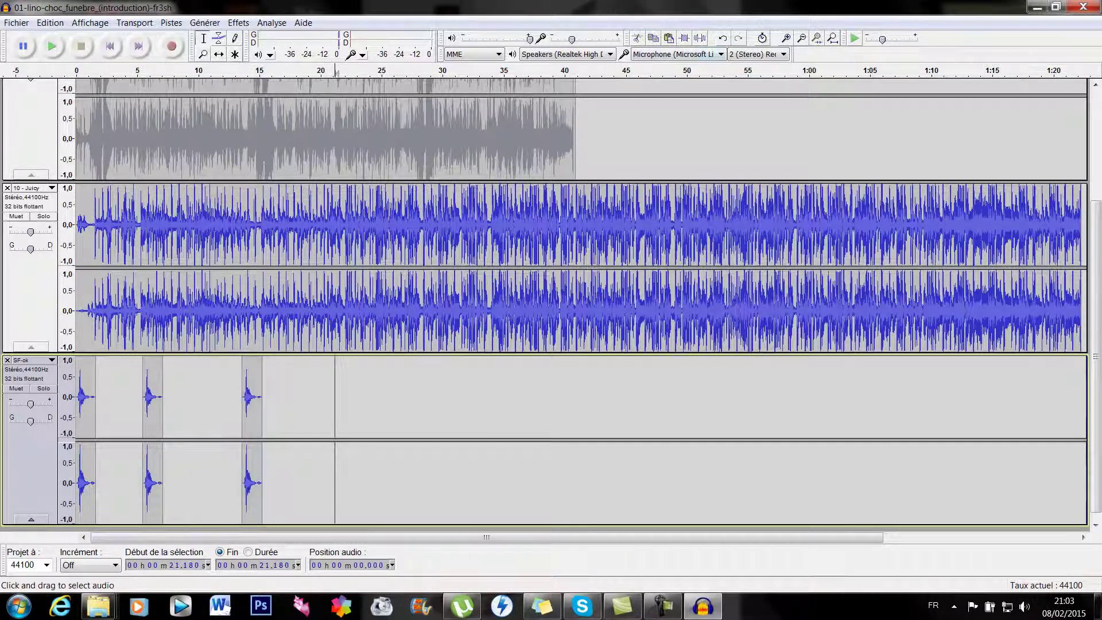
pyautogui.hotkey('ctrl', 'v')
# Paste further copies of the SF-ok sound on its track at about 31.3 s, 37.7 s, 47.9 s and 1 min 0.4 s.
pyautogui.click(458, 396)
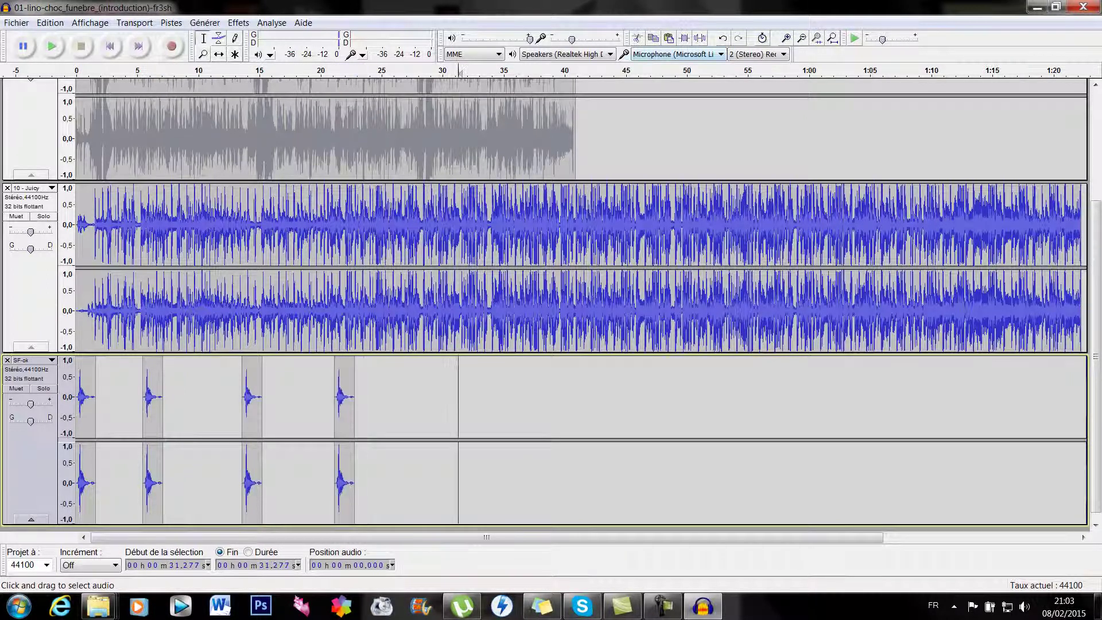
pyautogui.hotkey('ctrl', 'v')
pyautogui.click(536, 395)
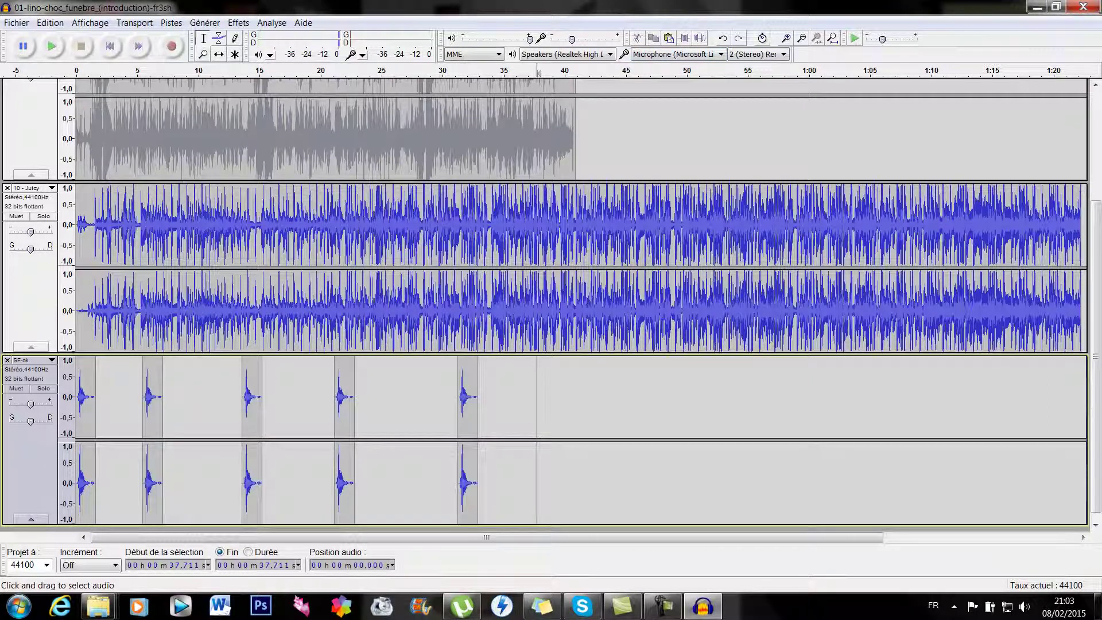
pyautogui.hotkey('ctrl', 'v')
pyautogui.click(661, 396)
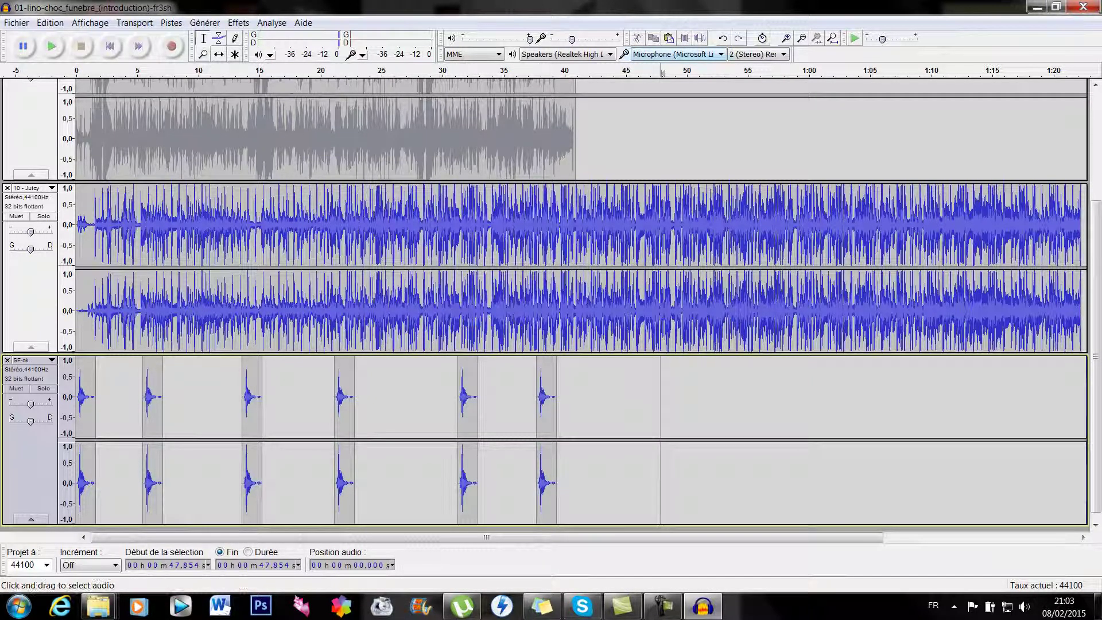
pyautogui.click(668, 38)
pyautogui.click(814, 396)
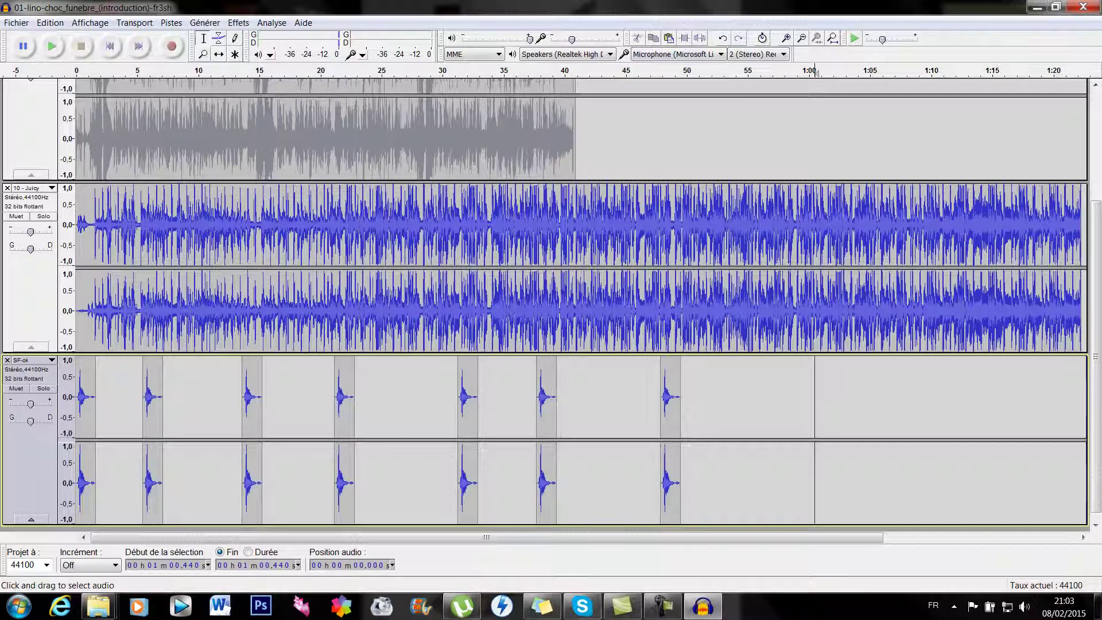
pyautogui.hotkey('ctrl', 'v')
# Add SF-ok copies near the end of Juicy, at about 1 min 14.8 s and 1 min 20.4 s.
pyautogui.click(990, 396)
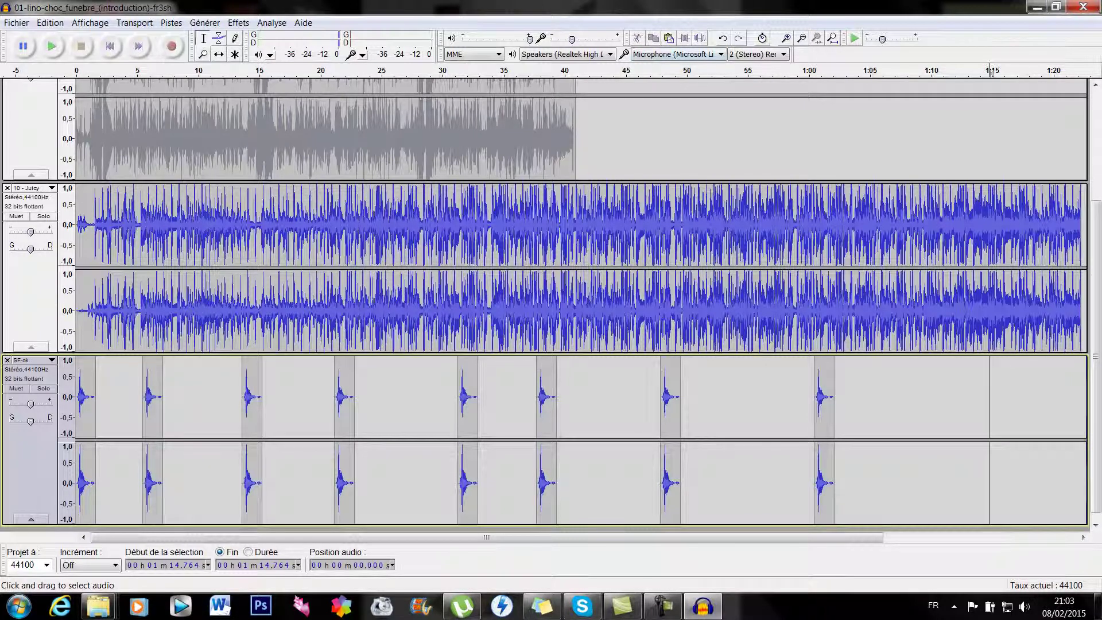
pyautogui.hotkey('ctrl', 'v')
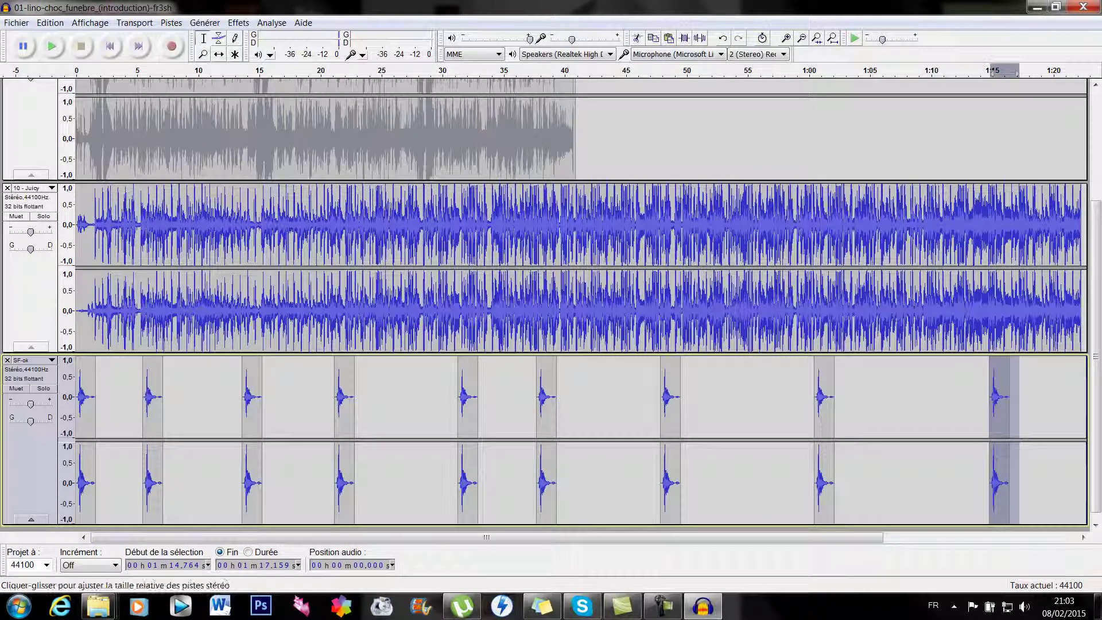
pyautogui.moveTo(487, 537); pyautogui.dragTo(633, 537)
pyautogui.click(873, 396)
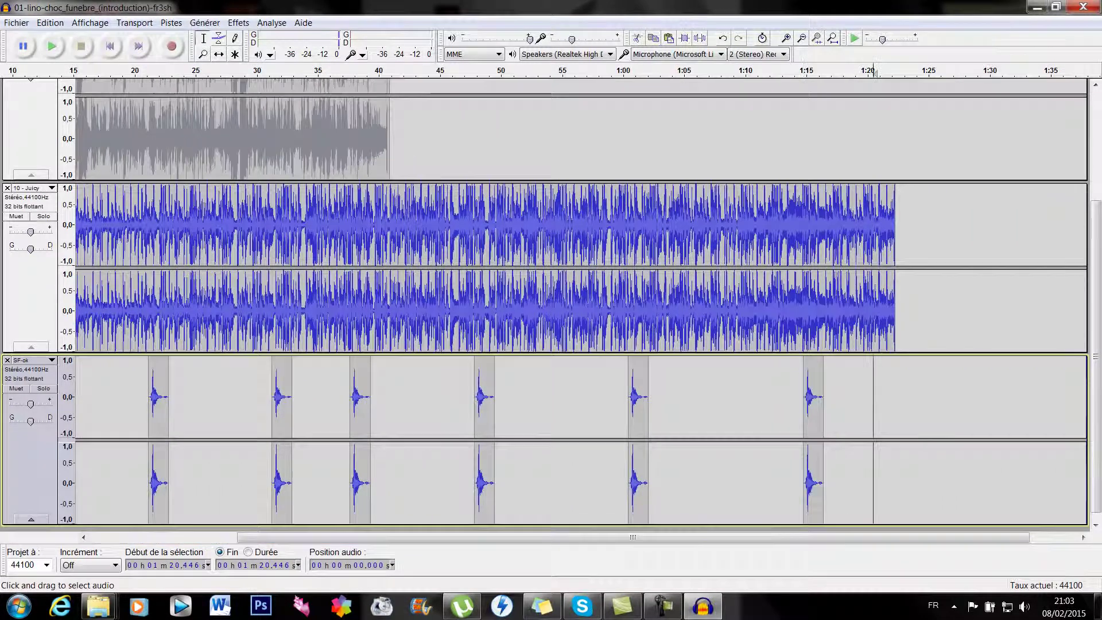
pyautogui.hotkey('ctrl', 'v')
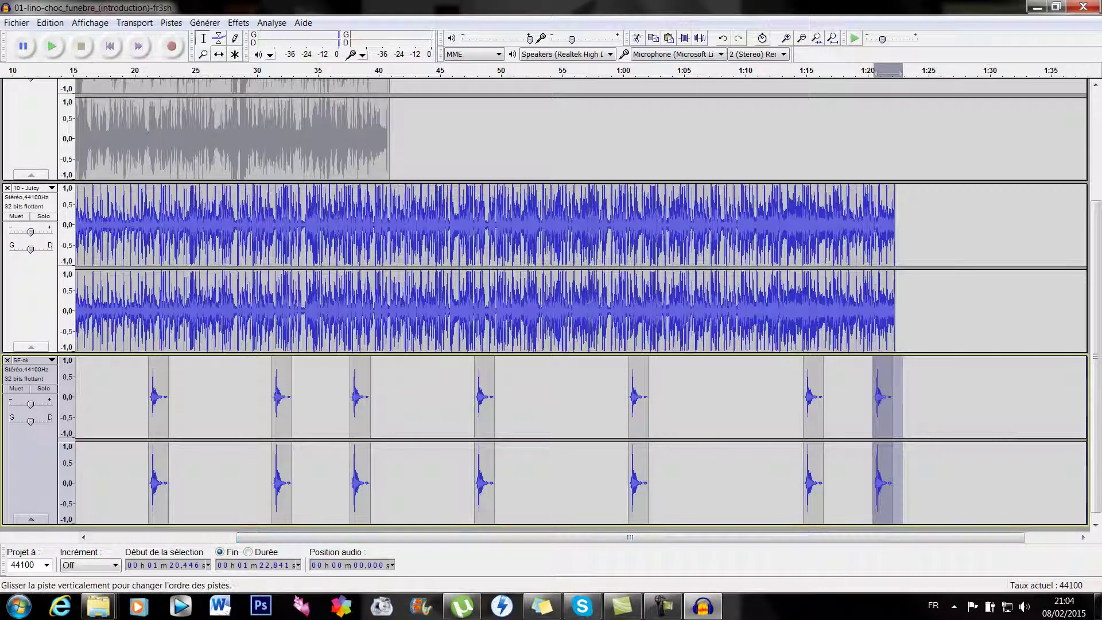
# Zoom the SF-ok track out vertically and insert another SF-ok copy at about 15.9 s.
pyautogui.keyDown('shift'); pyautogui.click(66, 396); pyautogui.keyUp('shift')
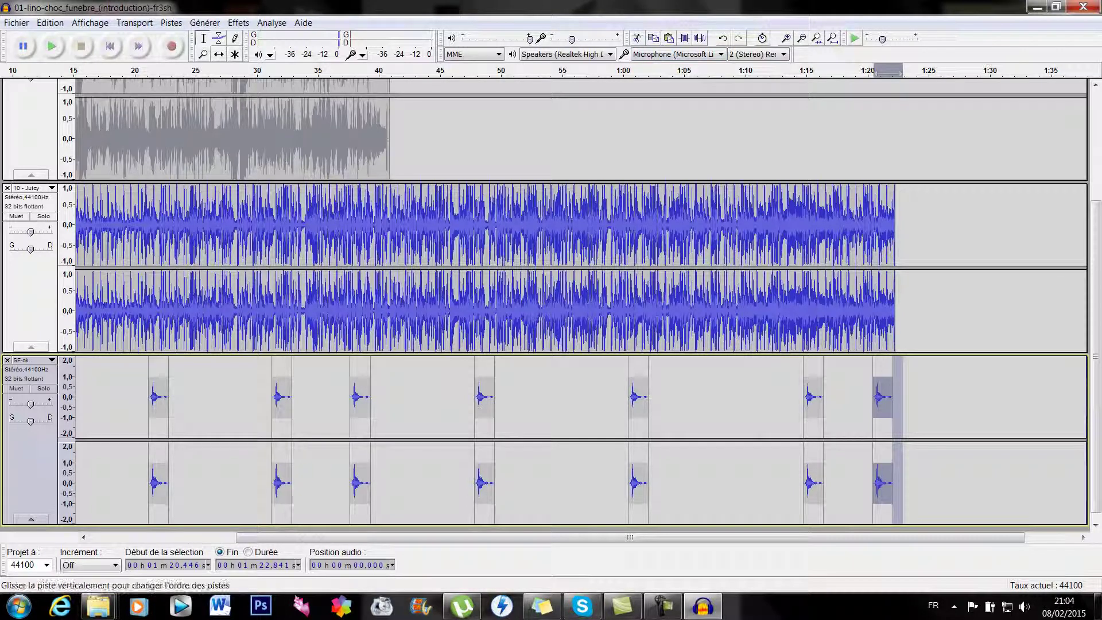
pyautogui.click(84, 396)
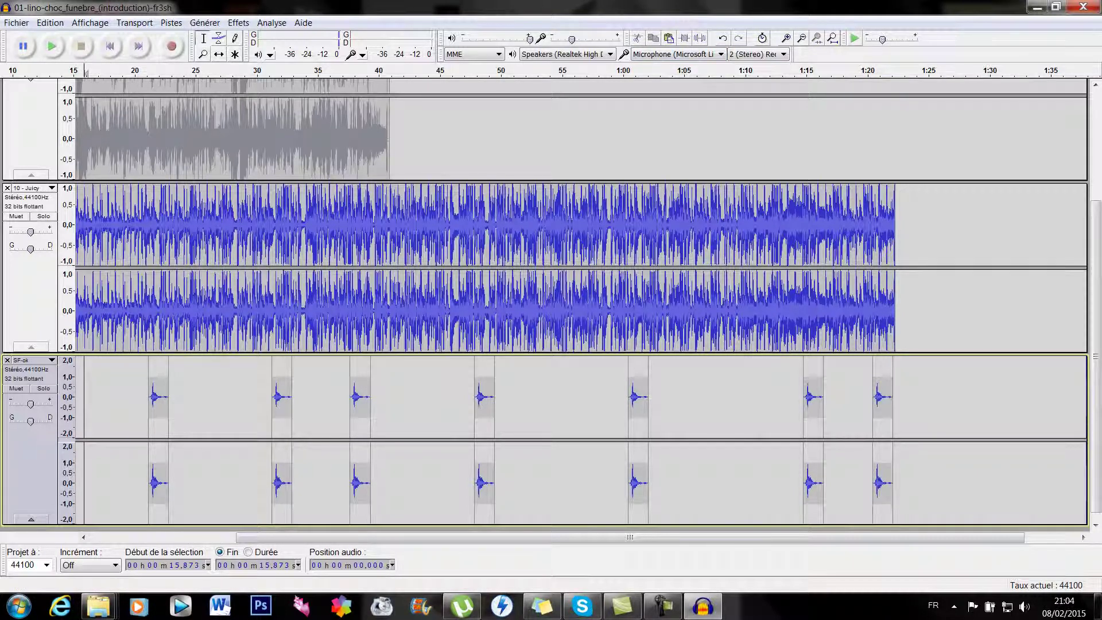
pyautogui.click(668, 38)
pyautogui.click(164, 436)
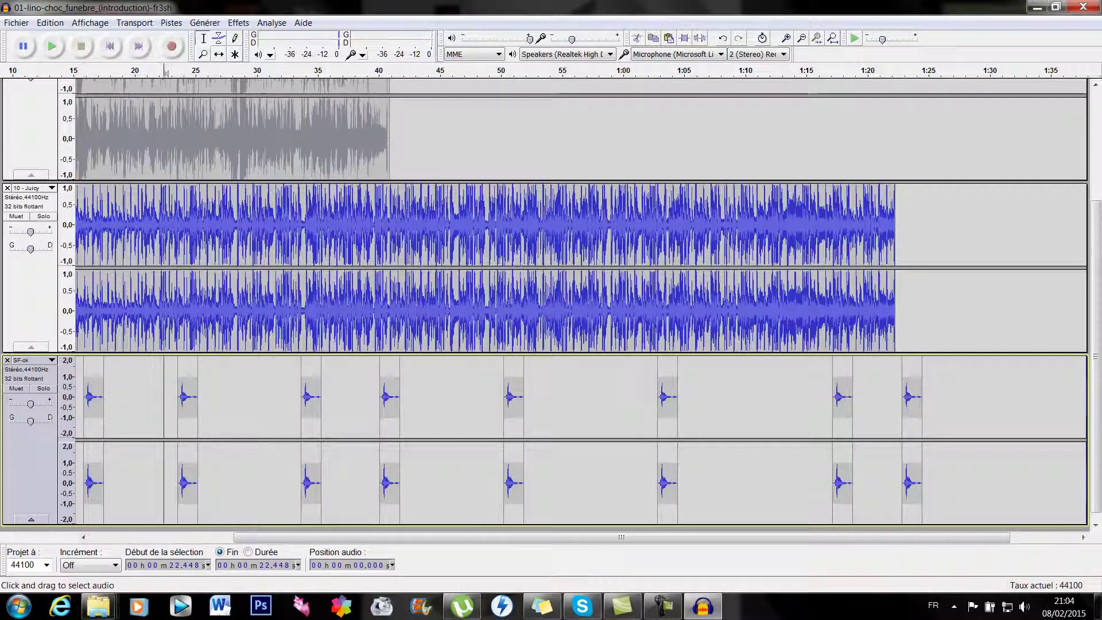
# Select the full length of the Juicy and SF-ok tracks and mix them into one track.
pyautogui.click(1036, 436)
pyautogui.moveTo(1036, 70)
pyautogui.mouseDown()
pyautogui.moveTo(34, 70)
pyautogui.moveTo(1084, 70)
pyautogui.moveTo(4, 70)
pyautogui.mouseUp()
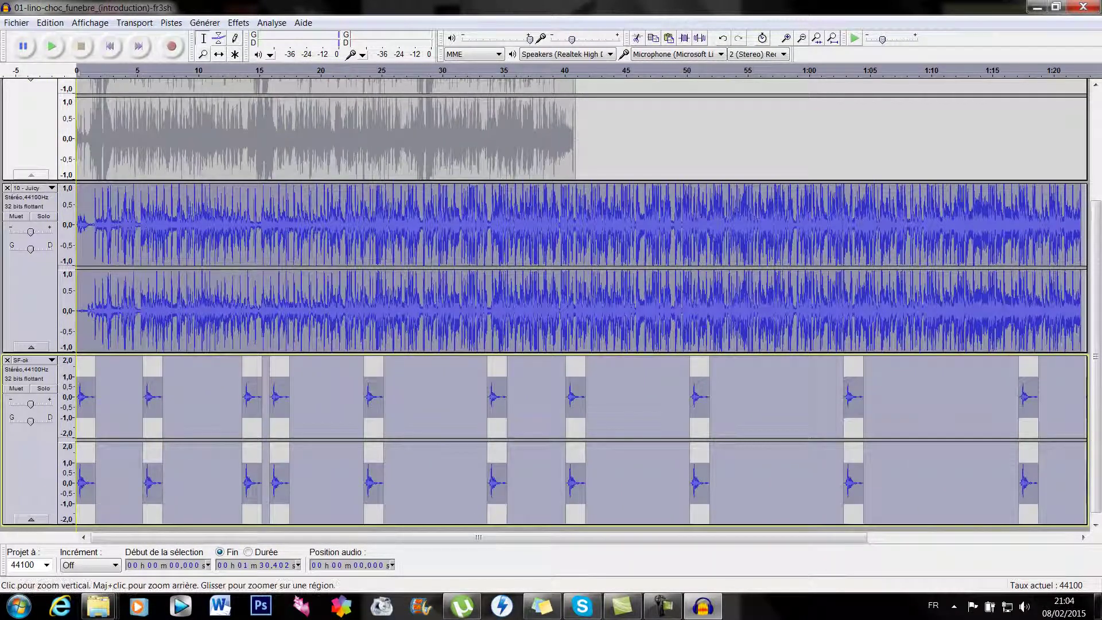
pyautogui.click(171, 23)
pyautogui.click(210, 70)
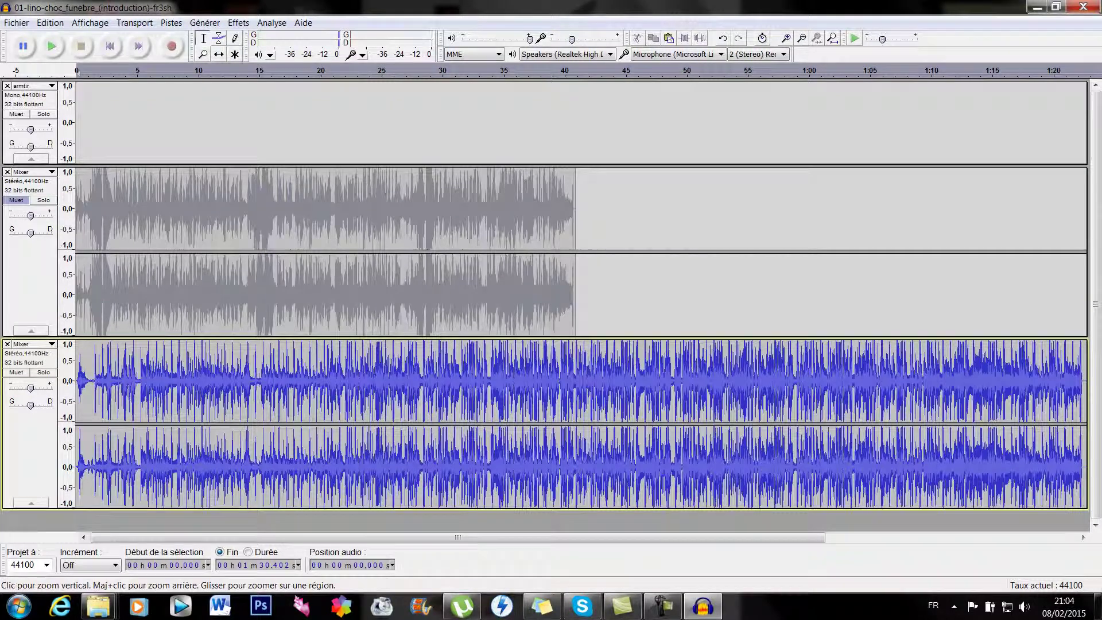
# Play the Juicy mix from the beginning, view its end, and stop playback.
pyautogui.click(110, 46)
pyautogui.click(53, 47)
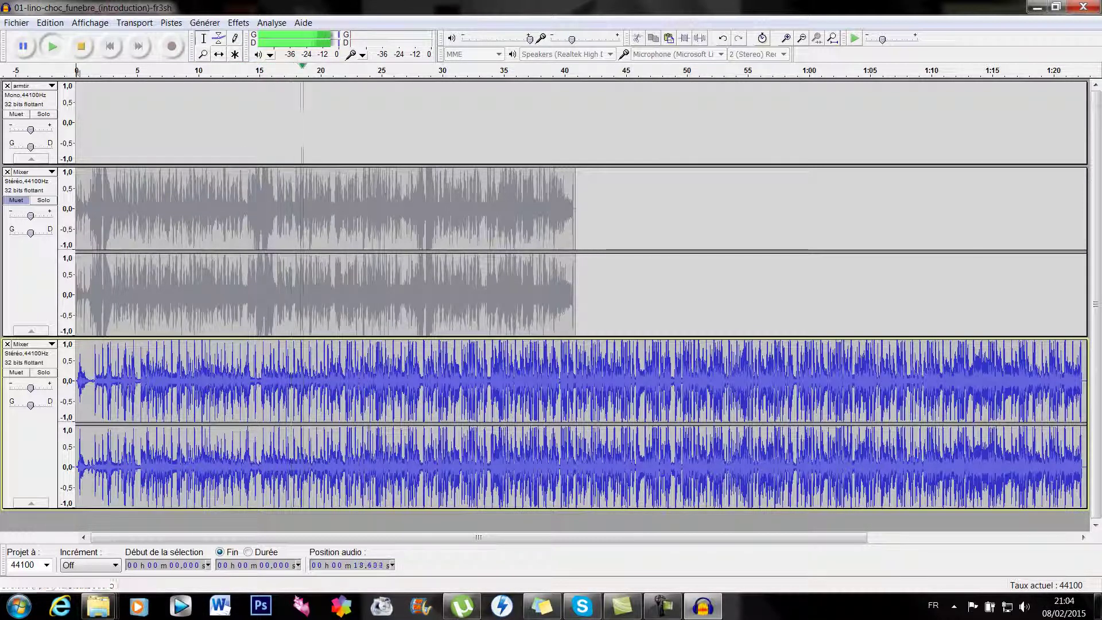
pyautogui.moveTo(478, 537); pyautogui.dragTo(681, 537)
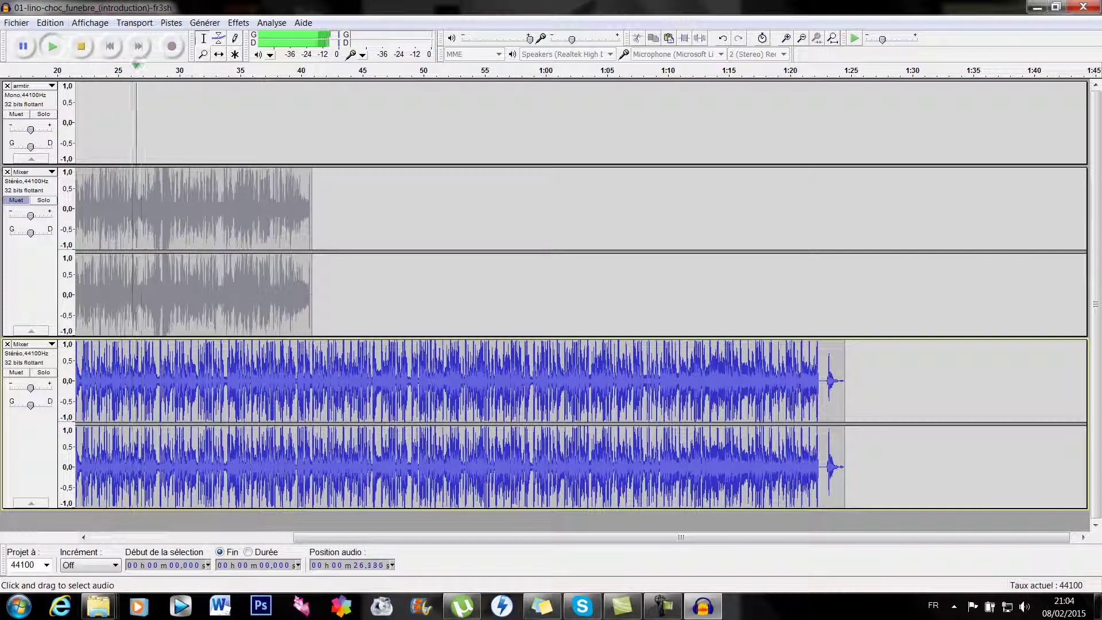
pyautogui.press('space')
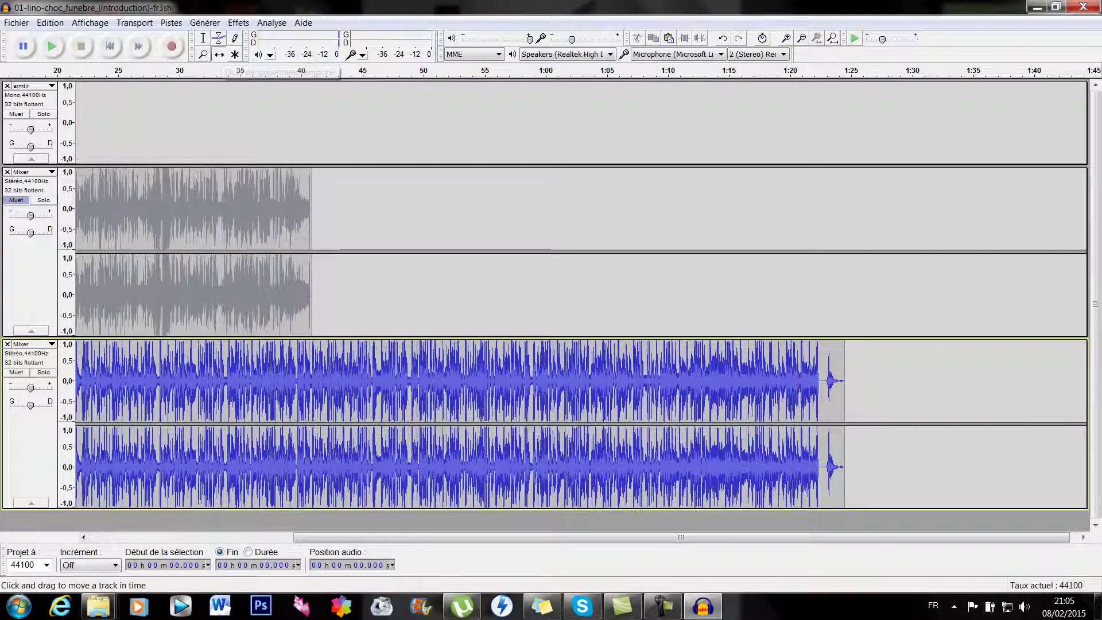
# Shift the Juicy mix to start at about 40 s, where the first mix ends, and mix all the tracks into a single track.
pyautogui.moveTo(275, 447); pyautogui.dragTo(806, 447)
pyautogui.moveTo(440, 401); pyautogui.dragTo(395, 122)
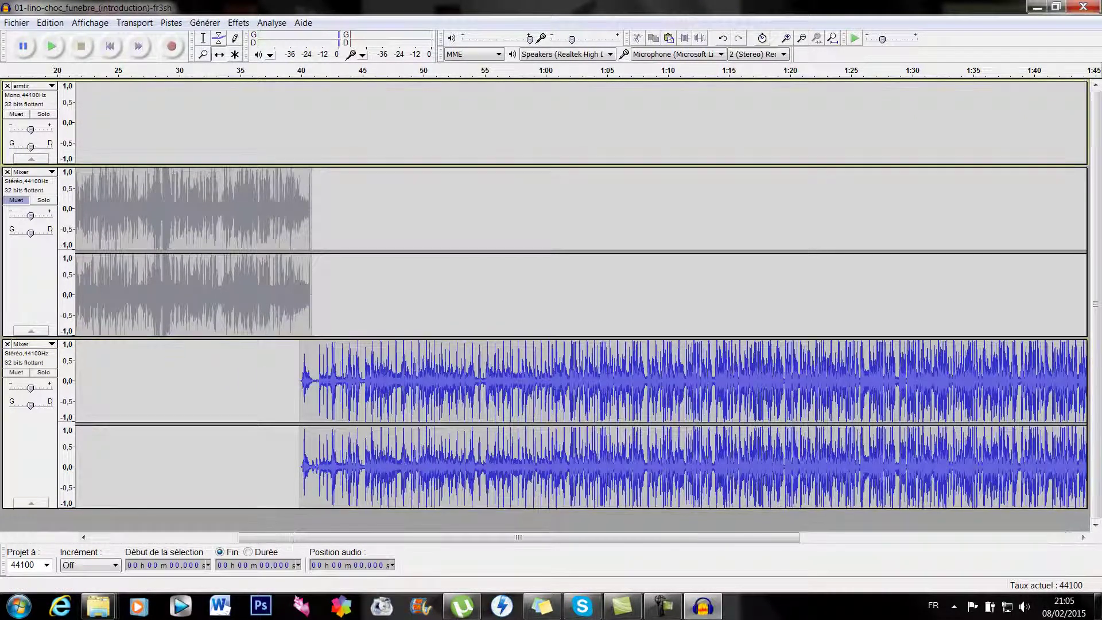
pyautogui.moveTo(518, 537); pyautogui.dragTo(795, 537)
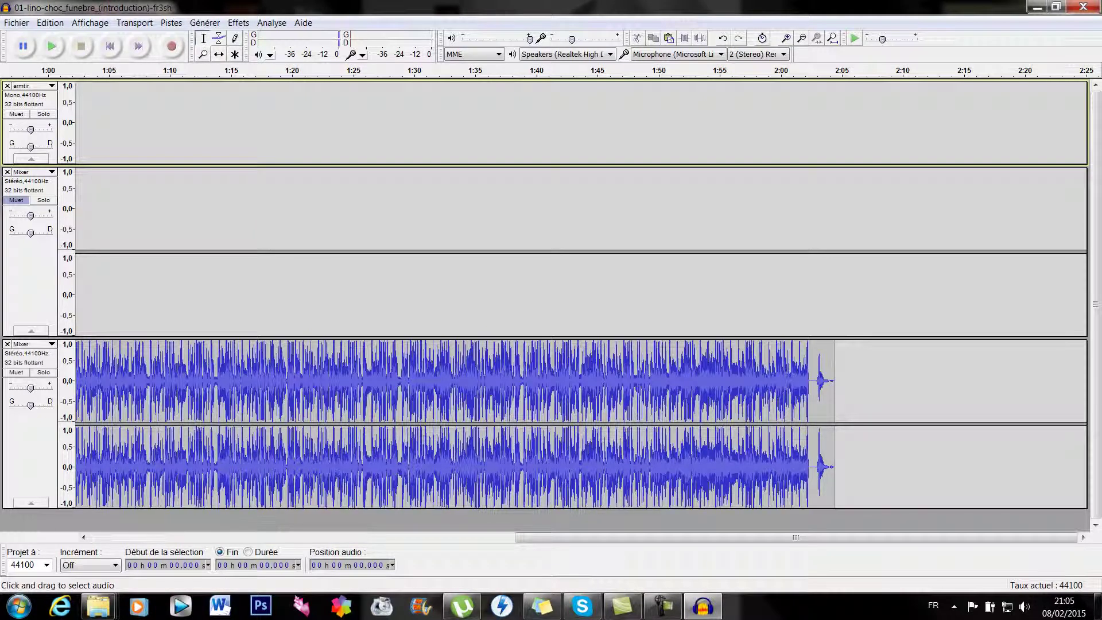
pyautogui.moveTo(926, 402); pyautogui.dragTo(3, 122)
pyautogui.moveTo(72, 123); pyautogui.dragTo(72, 123)
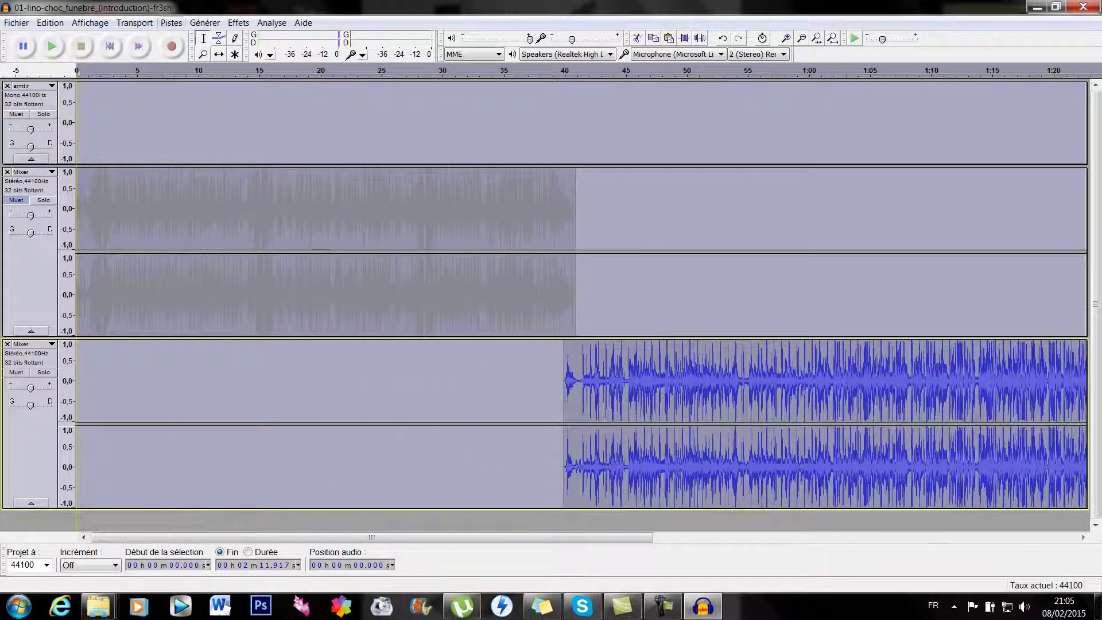
pyautogui.click(171, 22)
pyautogui.click(210, 70)
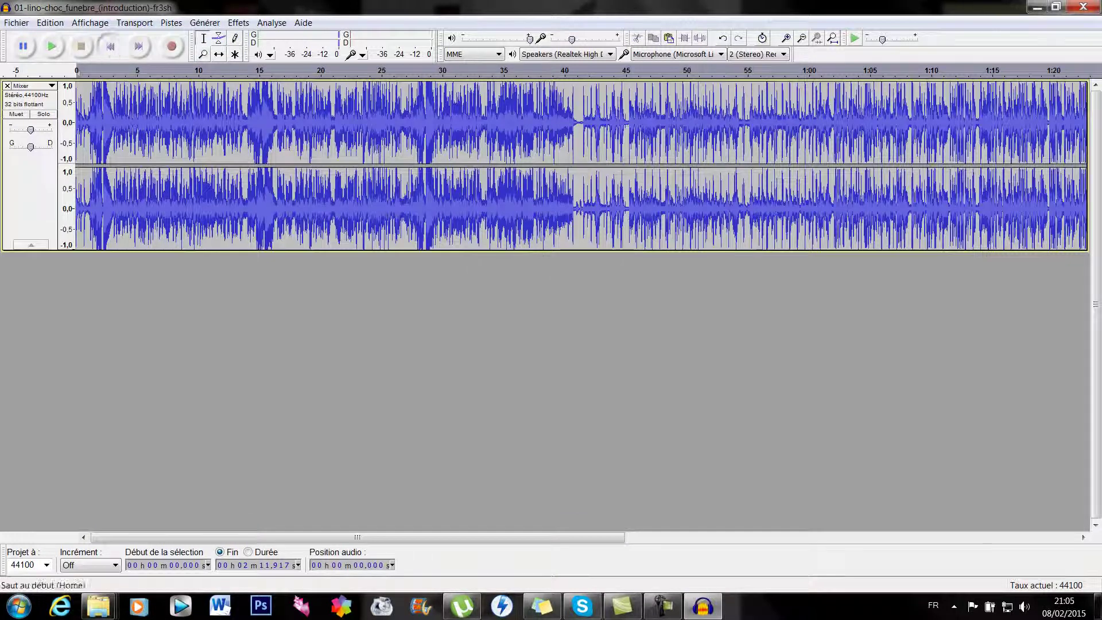
# Play the merged track from the start, around the transition at about 40 s, and near its end at about 2 min 2 s.
pyautogui.click(110, 45)
pyautogui.click(52, 45)
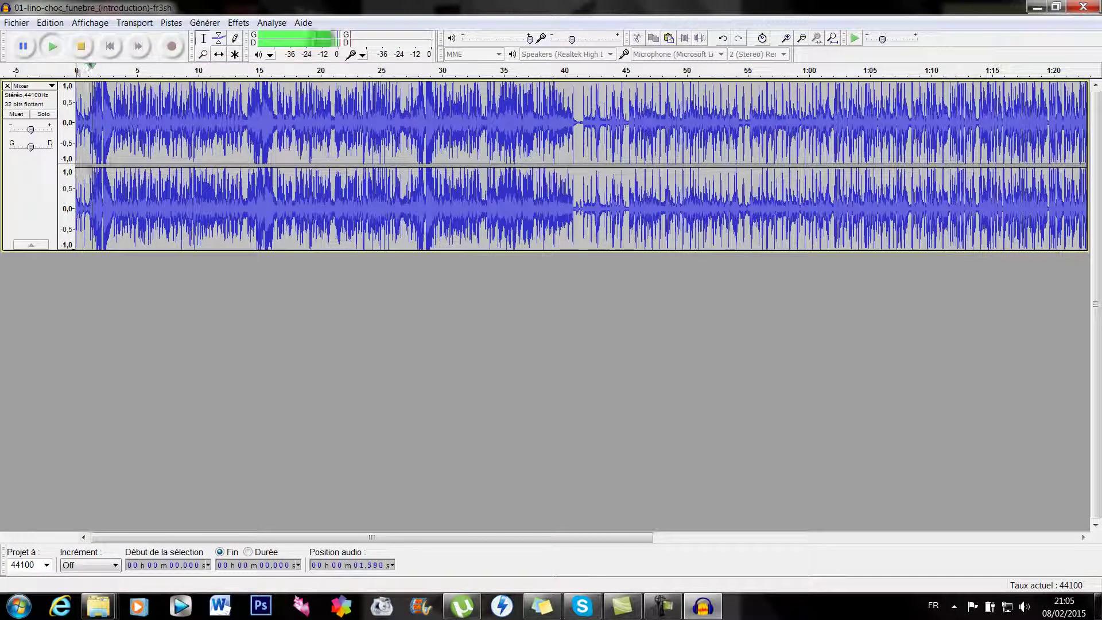
pyautogui.click(479, 72)
pyautogui.click(556, 72)
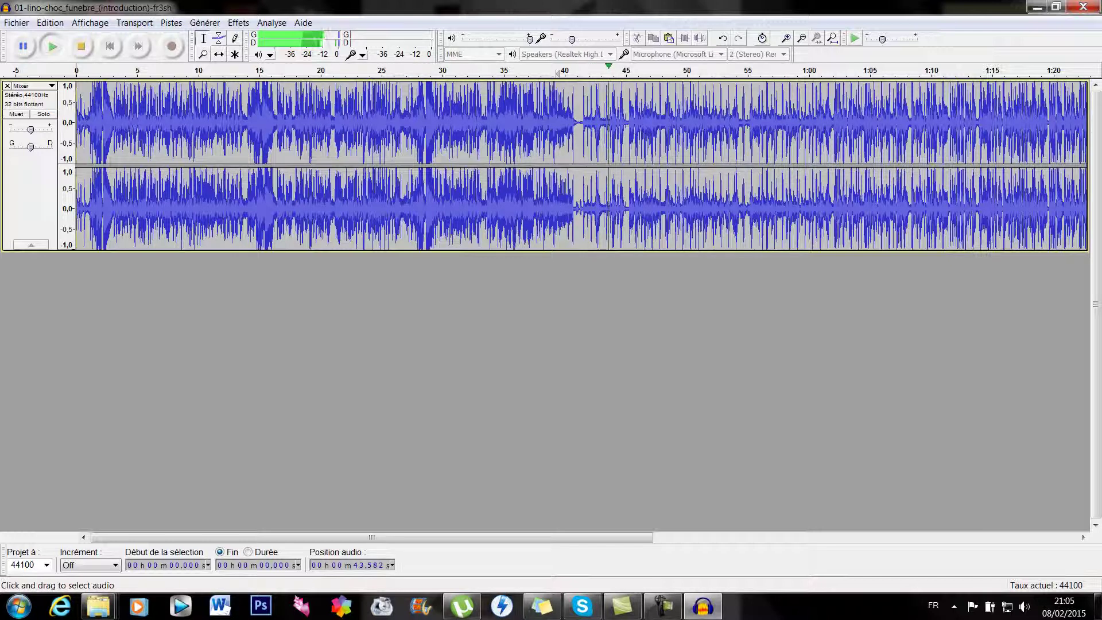
pyautogui.click(546, 72)
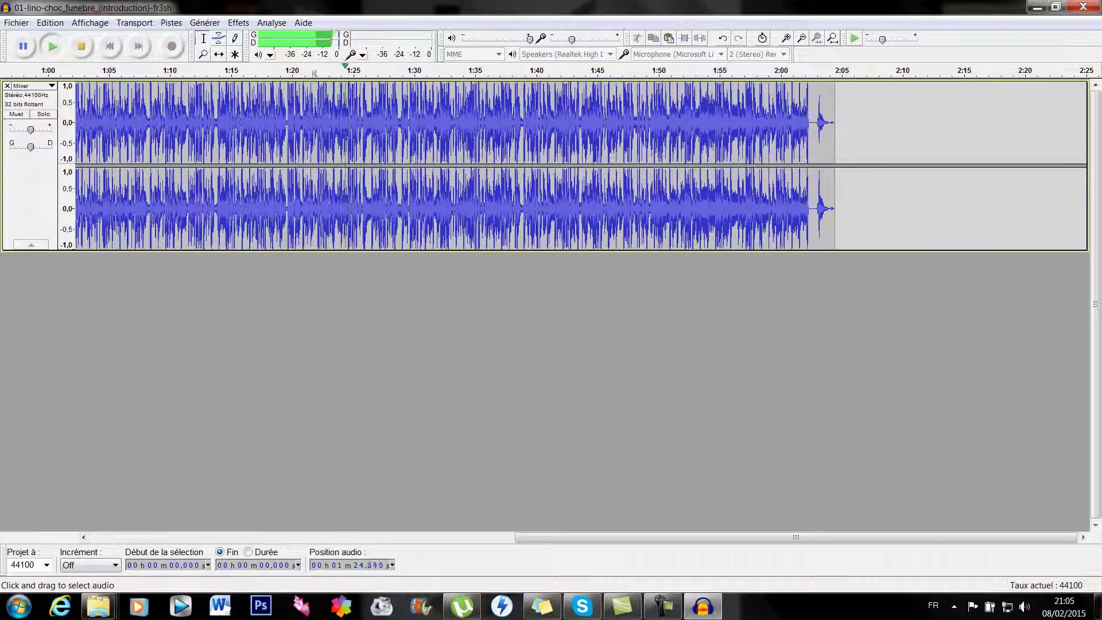
pyautogui.click(807, 72)
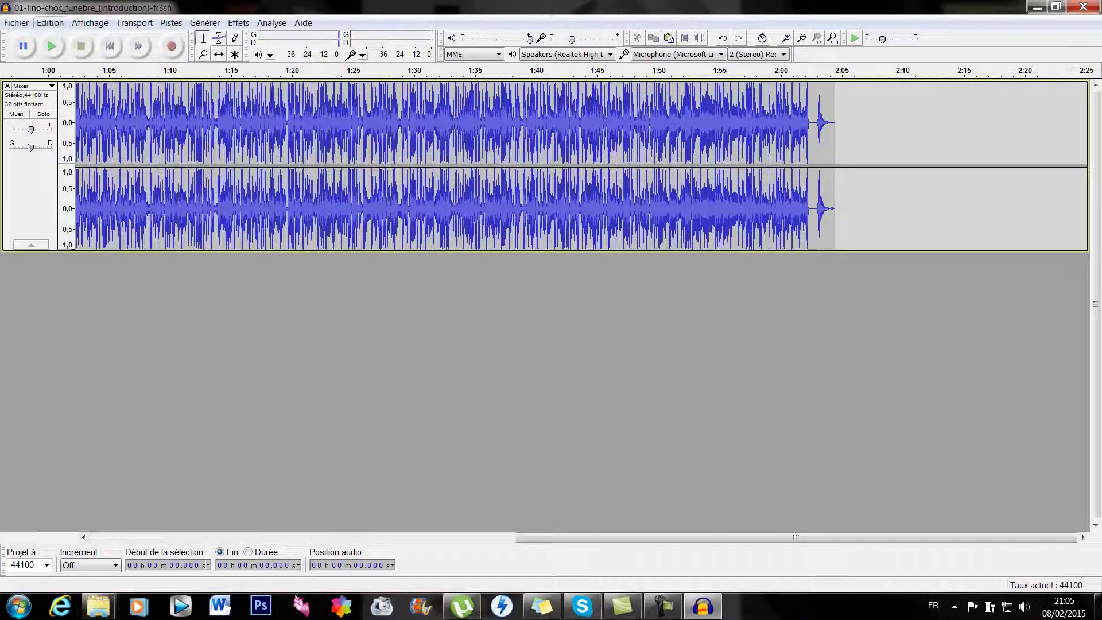
# Start importing another audio file and browse to the cinégaumont folder on the Seagate Expansion Drive (F:).
pyautogui.click(16, 22)
pyautogui.moveTo(106, 175)
pyautogui.click(295, 176)
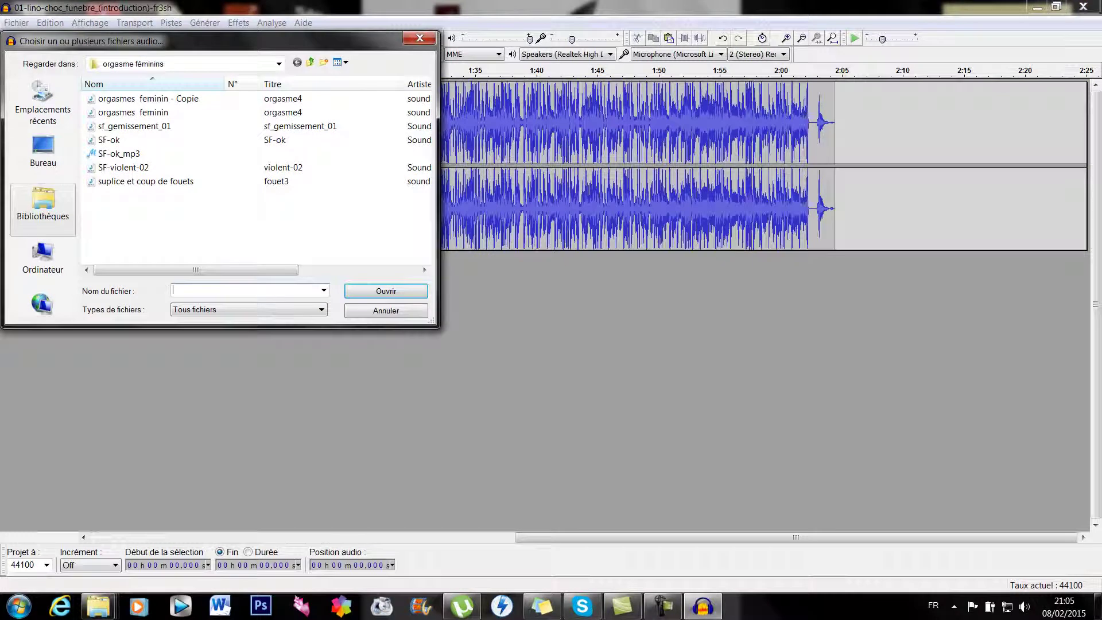
pyautogui.click(42, 258)
pyautogui.doubleClick(319, 113)
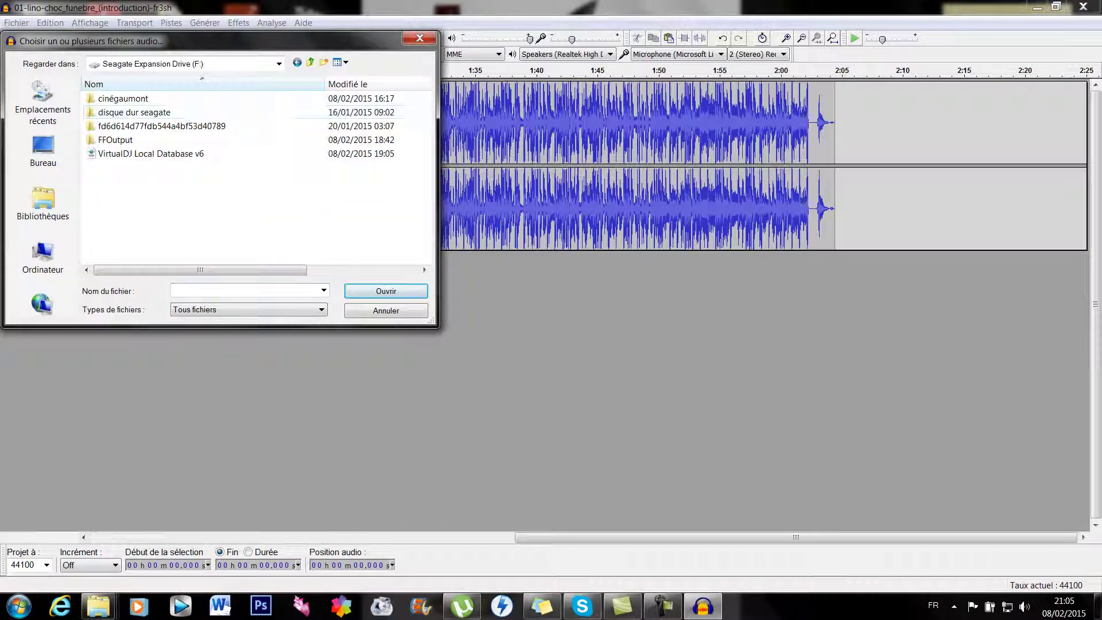
pyautogui.doubleClick(123, 98)
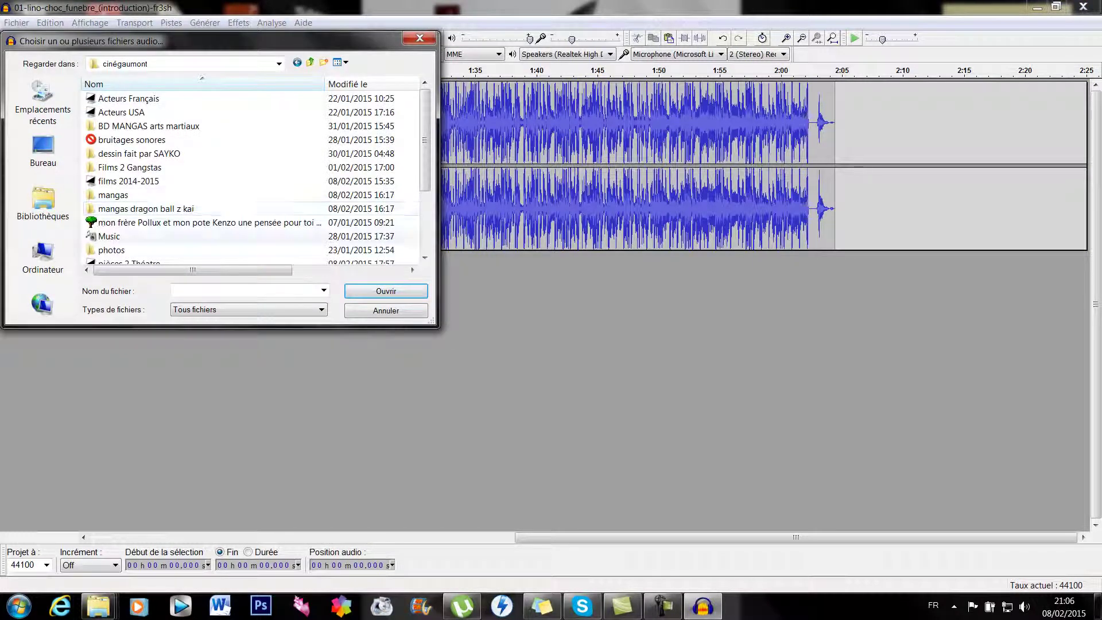
# Go through the Music and rap américain folders and open the album folder The Notorious B.I.G. - Ready To Die.
pyautogui.doubleClick(109, 235)
pyautogui.doubleClick(124, 195)
pyautogui.scroll(-20, 253, 172)
pyautogui.scroll(-20, 252, 172)
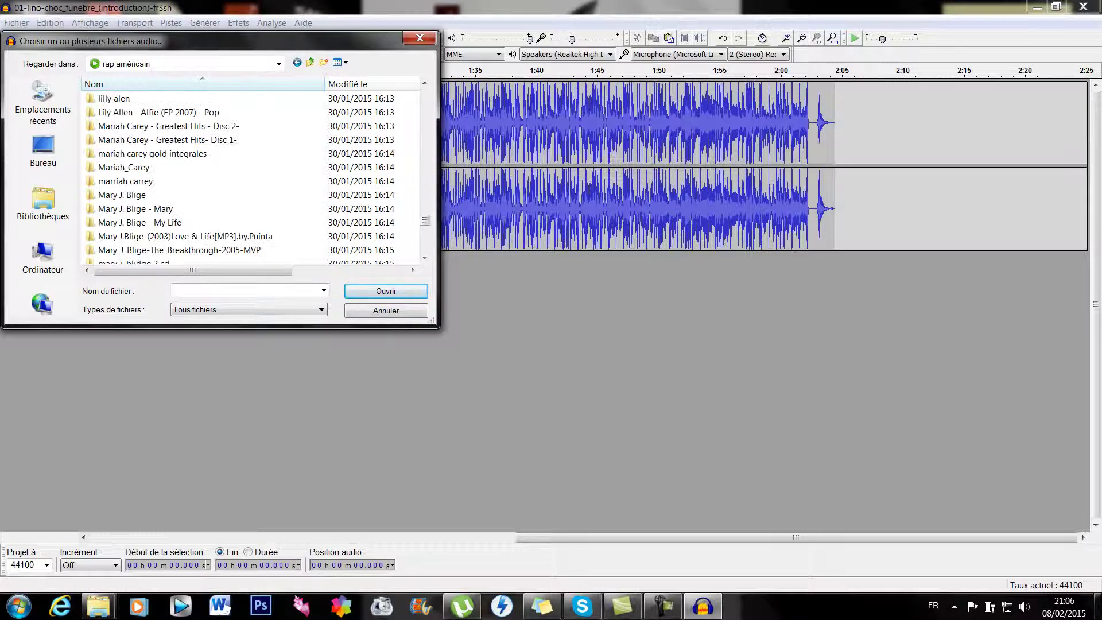
pyautogui.scroll(-3, 112, 198)
pyautogui.scroll(-3, 112, 198)
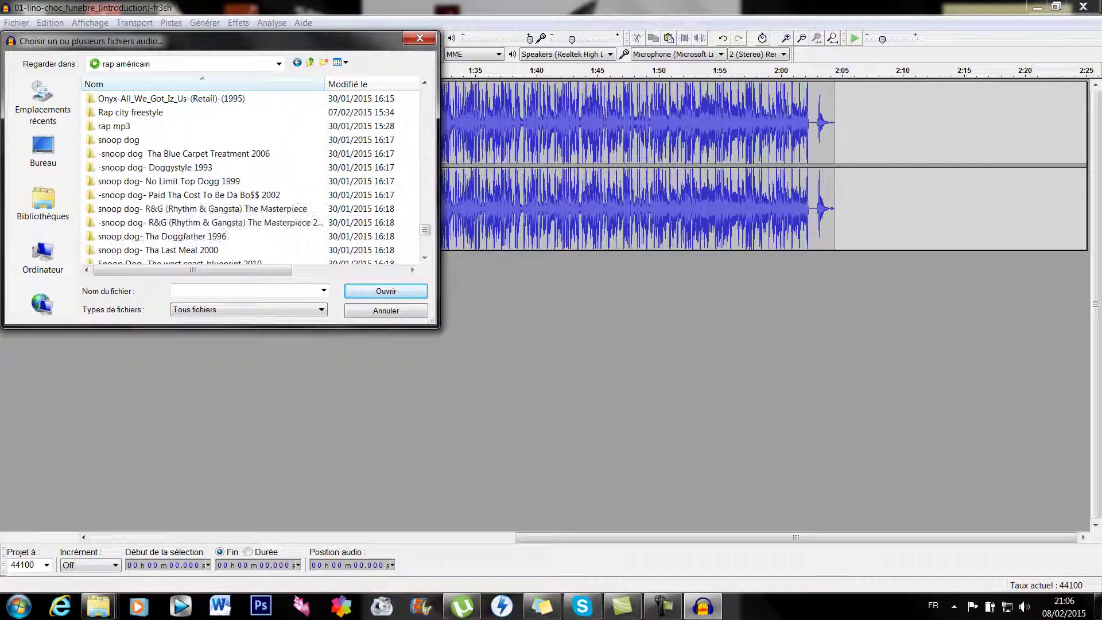
pyautogui.scroll(-5, 201, 172)
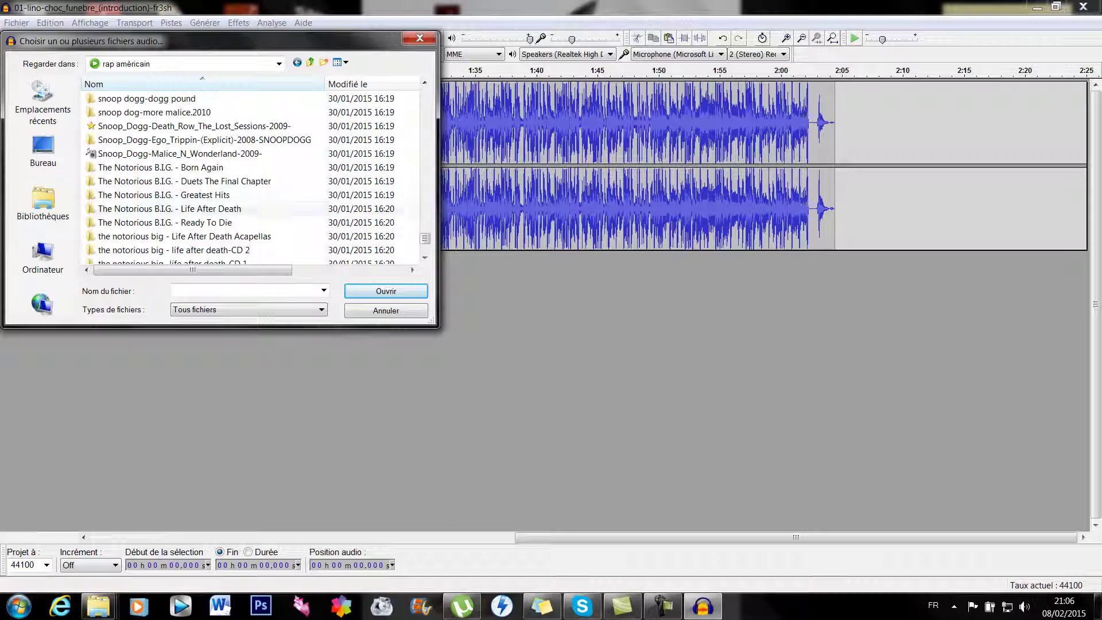
pyautogui.scroll(-1, 201, 195)
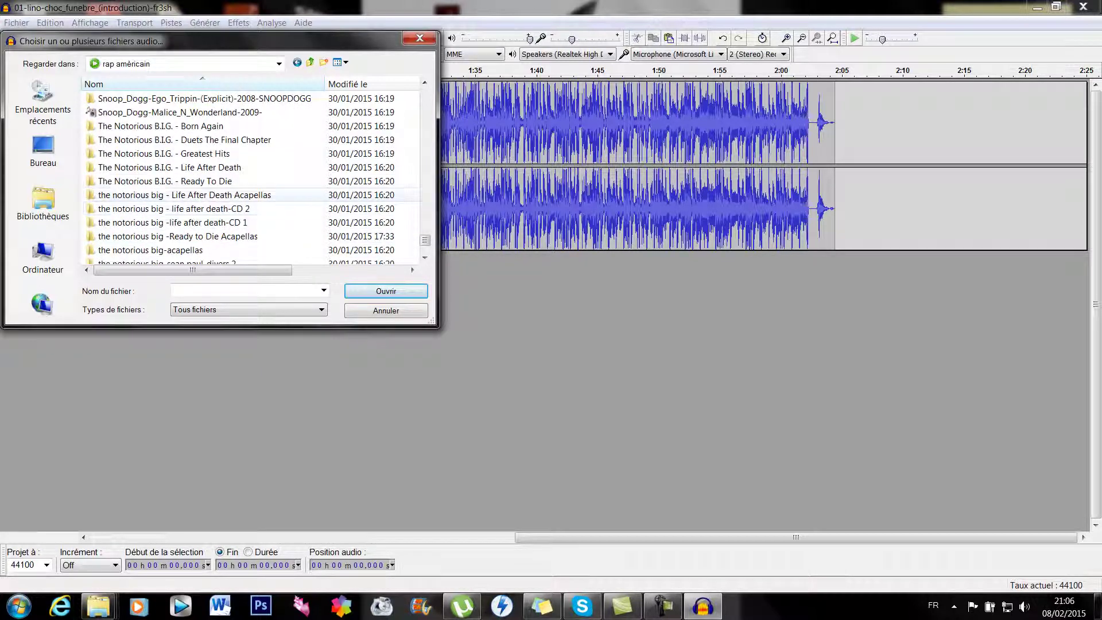
pyautogui.doubleClick(172, 180)
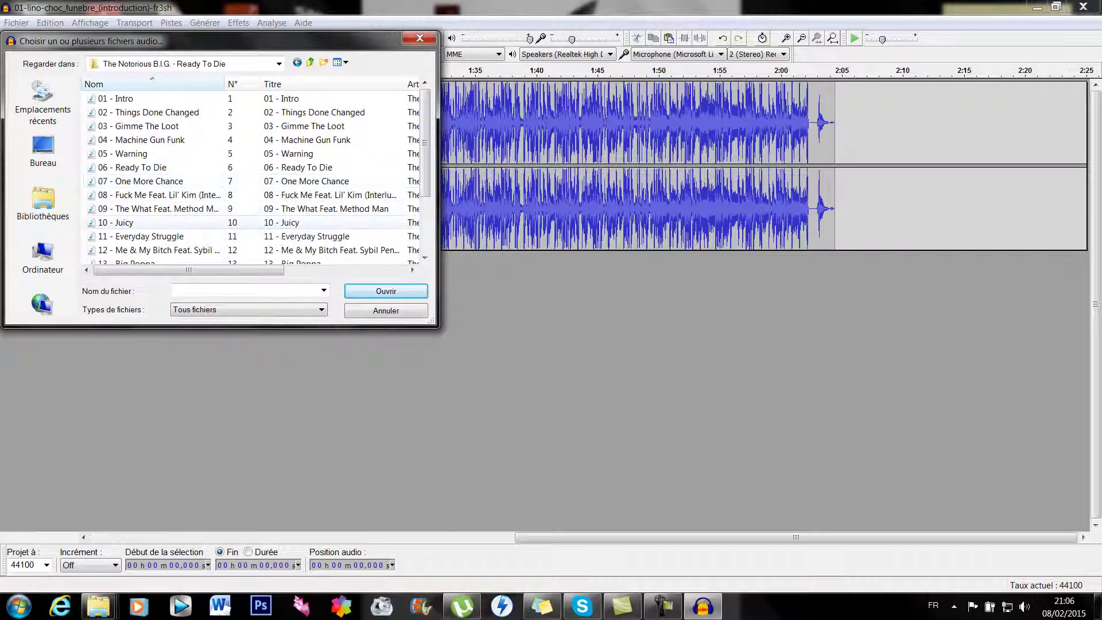
# Return to the rap américain folder and look through the tracks in the notorious big-acapellas folder.
pyautogui.click(297, 62)
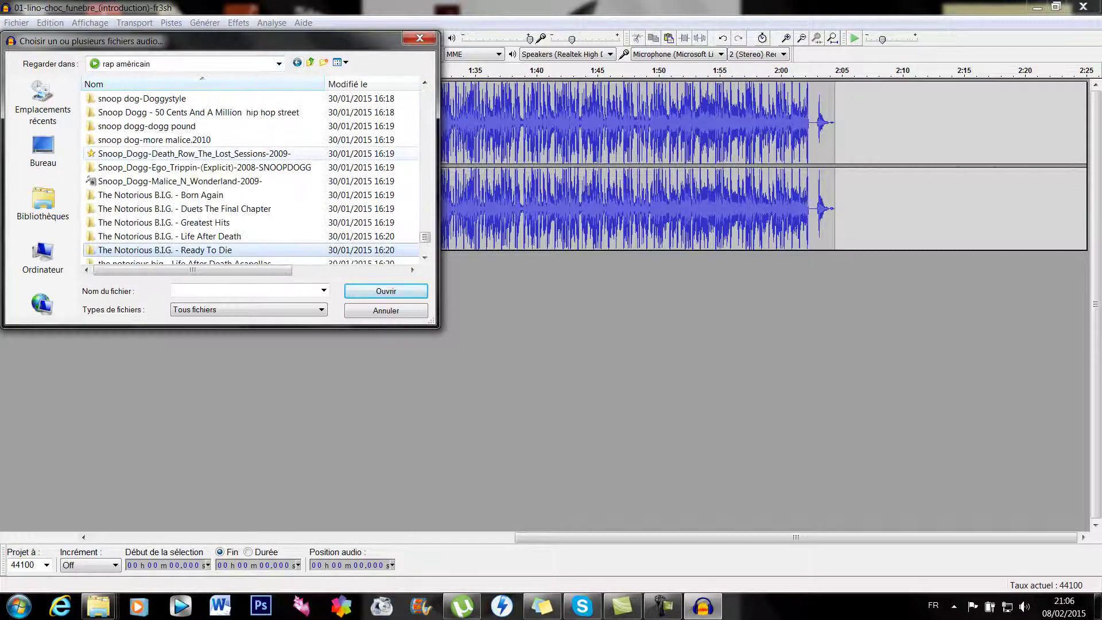
pyautogui.scroll(-2, 250, 174)
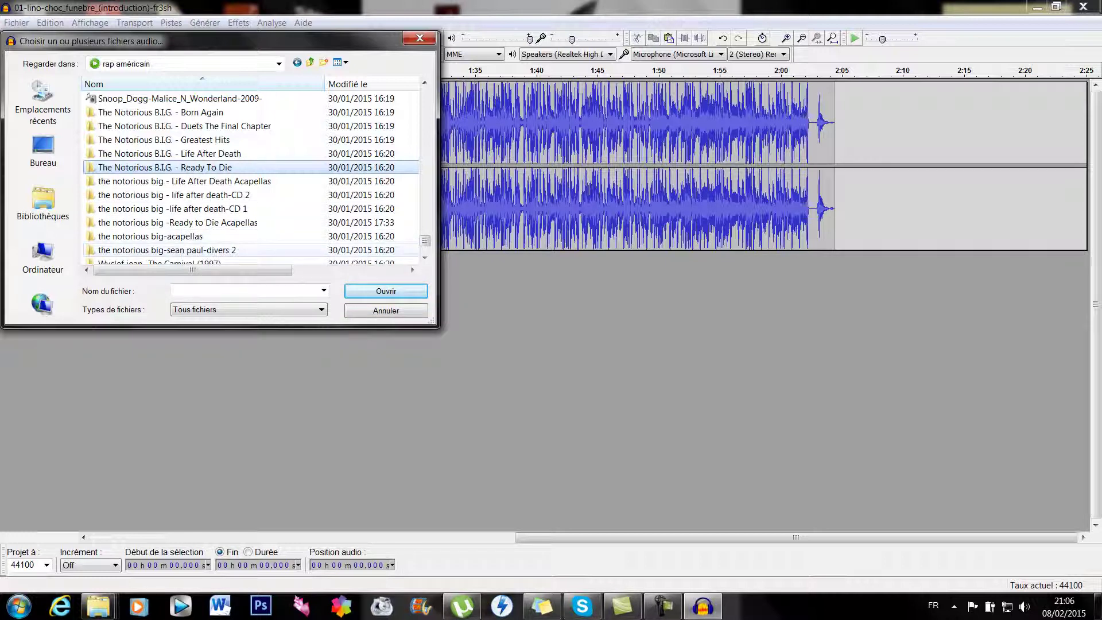
pyautogui.scroll(-1, 252, 178)
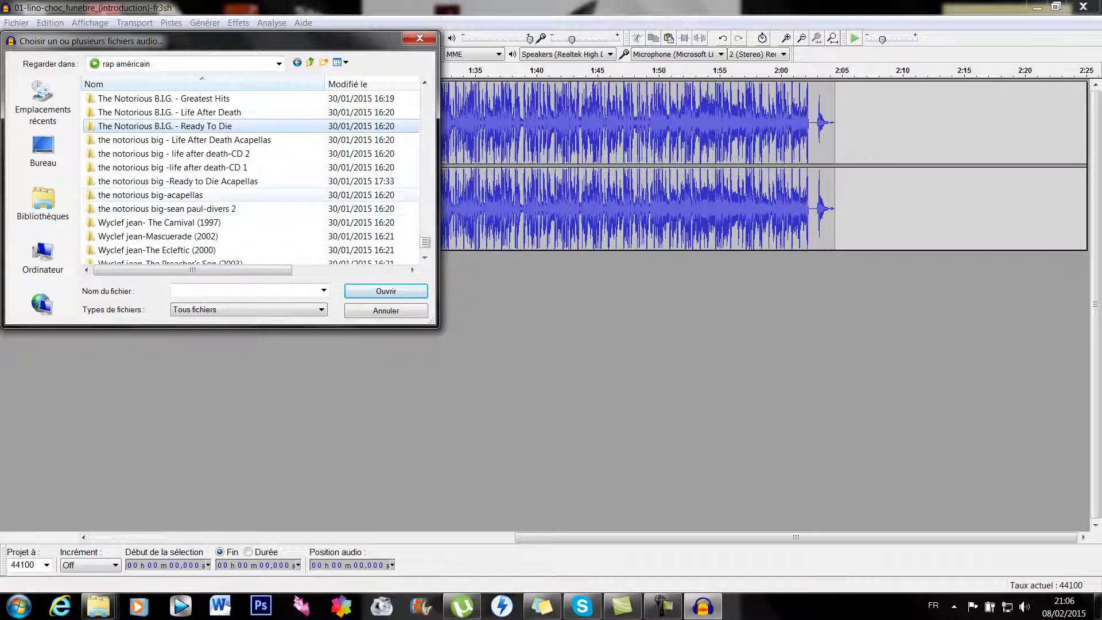
pyautogui.doubleClick(151, 195)
pyautogui.scroll(-1, 166, 198)
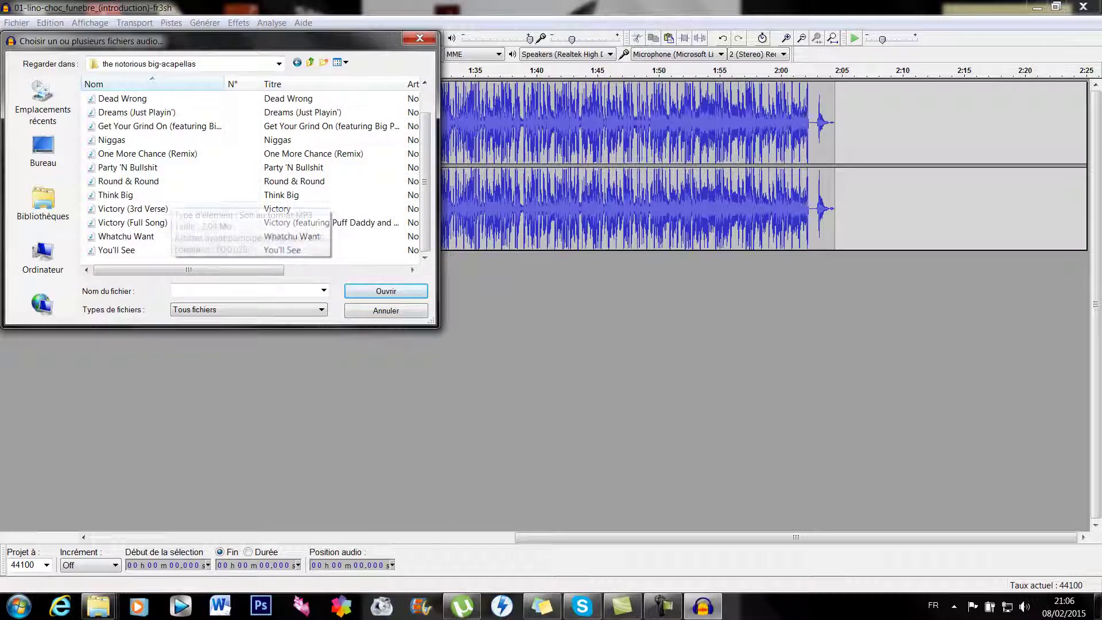
pyautogui.scroll(1, 138, 214)
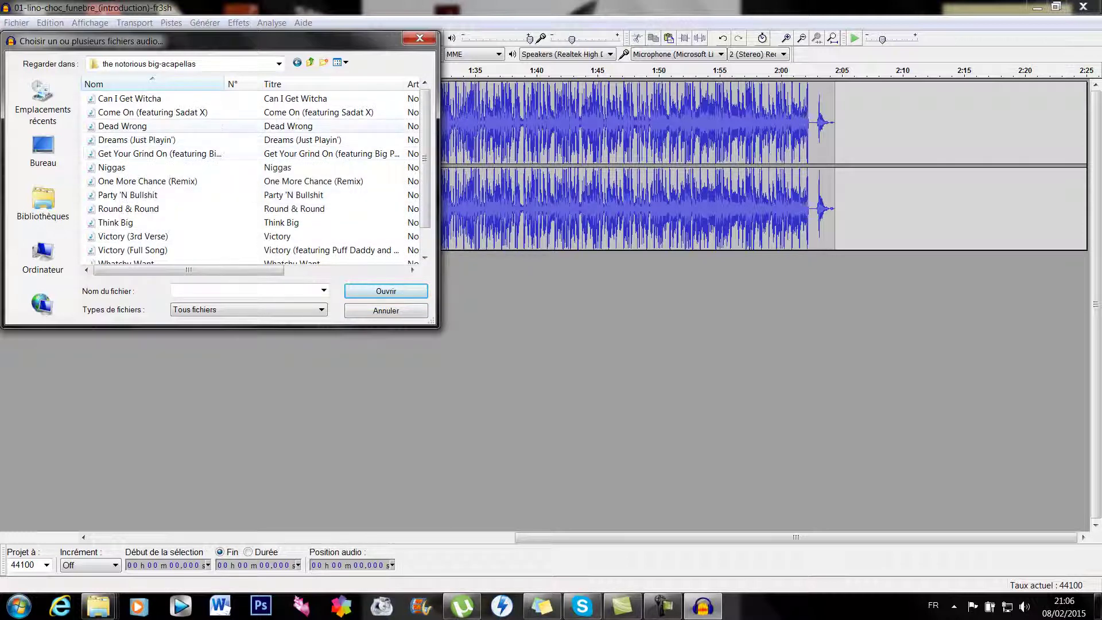
# Import 10. Juicy from the folder the notorious big -Ready to Die Acapellas inside rap américain.
pyautogui.click(297, 62)
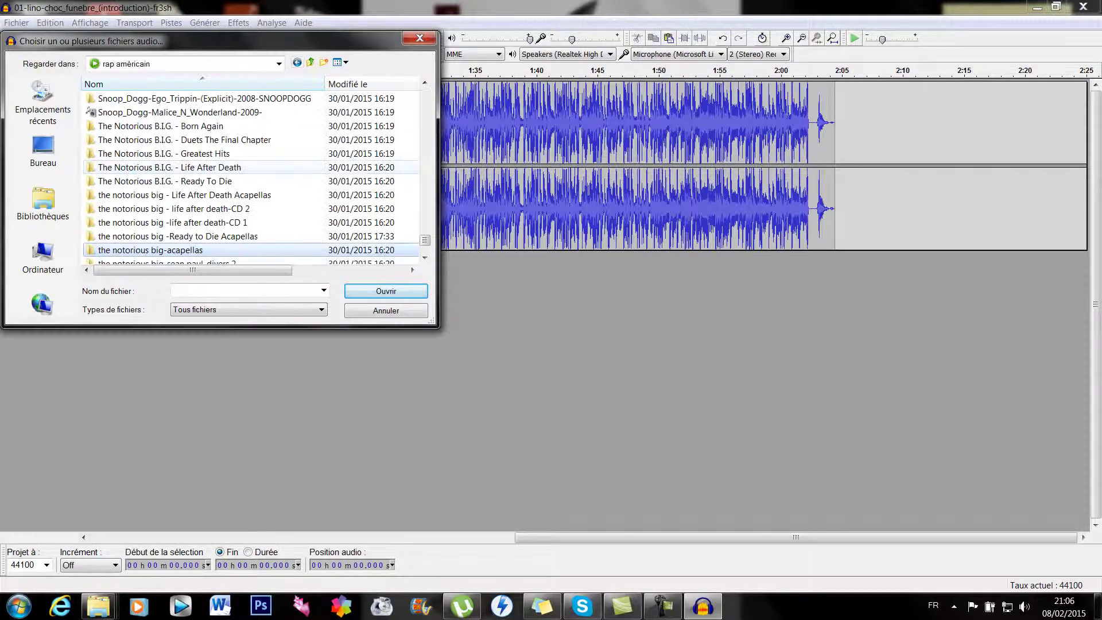
pyautogui.scroll(-2, 241, 178)
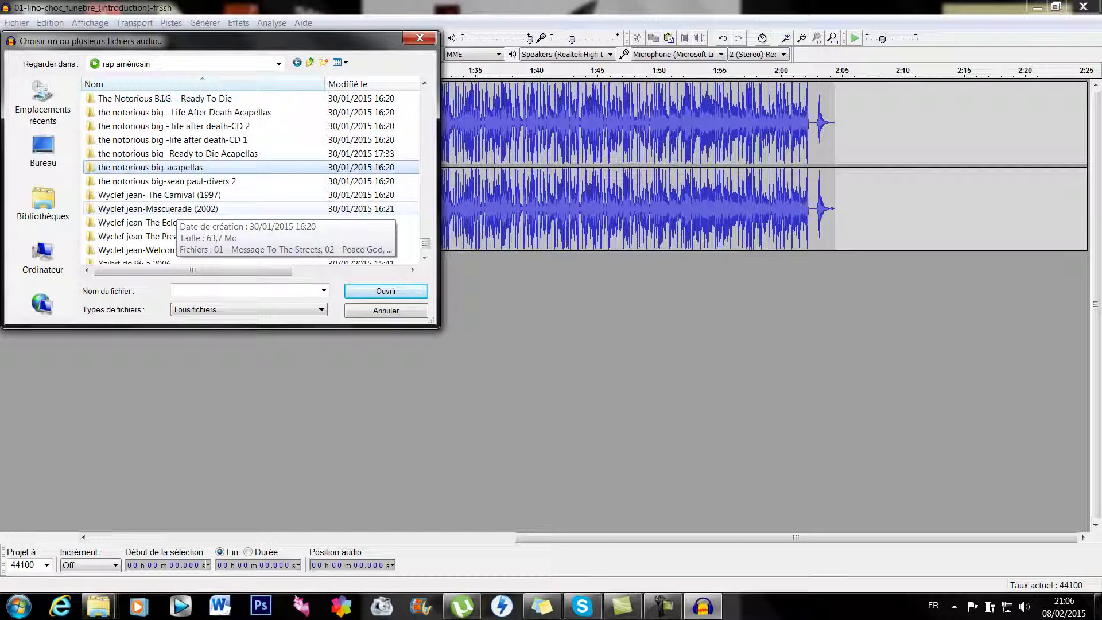
pyautogui.scroll(-1, 241, 178)
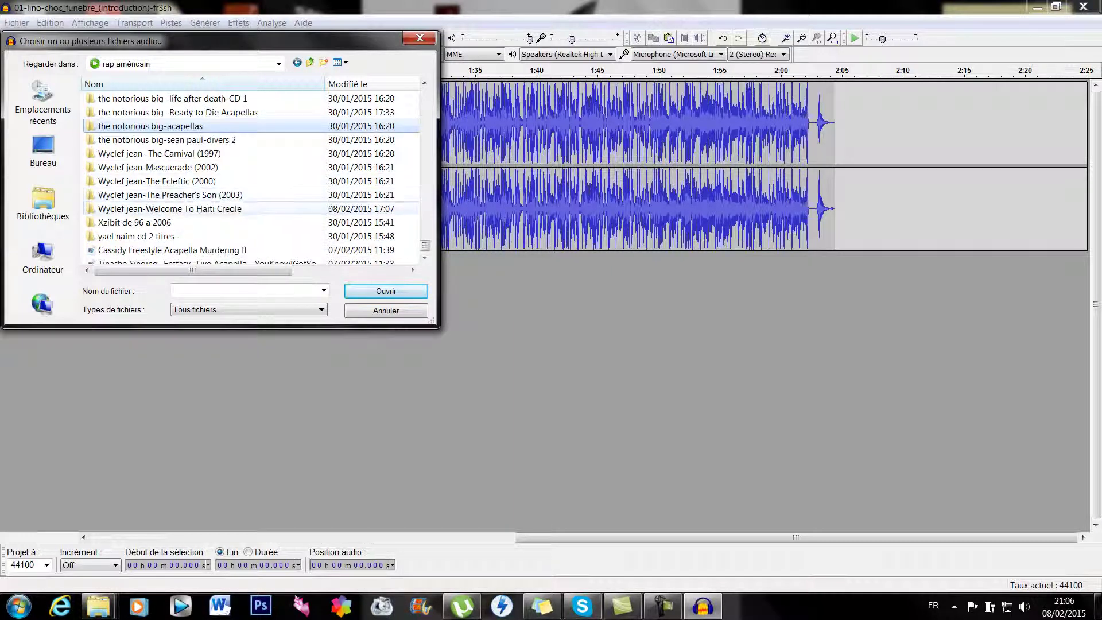
pyautogui.scroll(2, 241, 173)
pyautogui.doubleClick(144, 195)
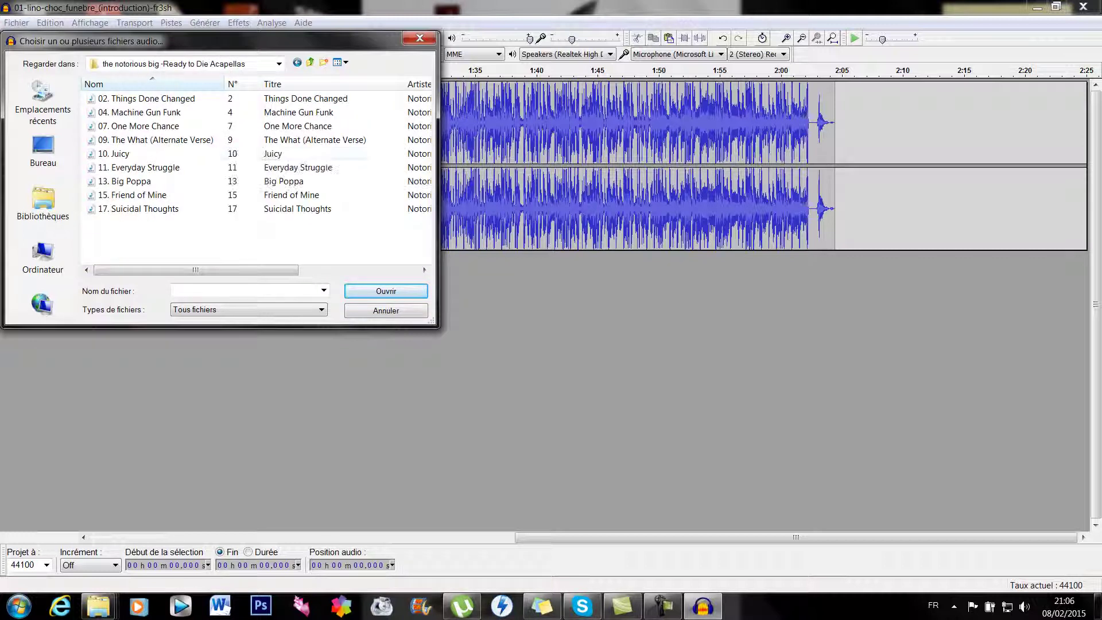
pyautogui.click(113, 153)
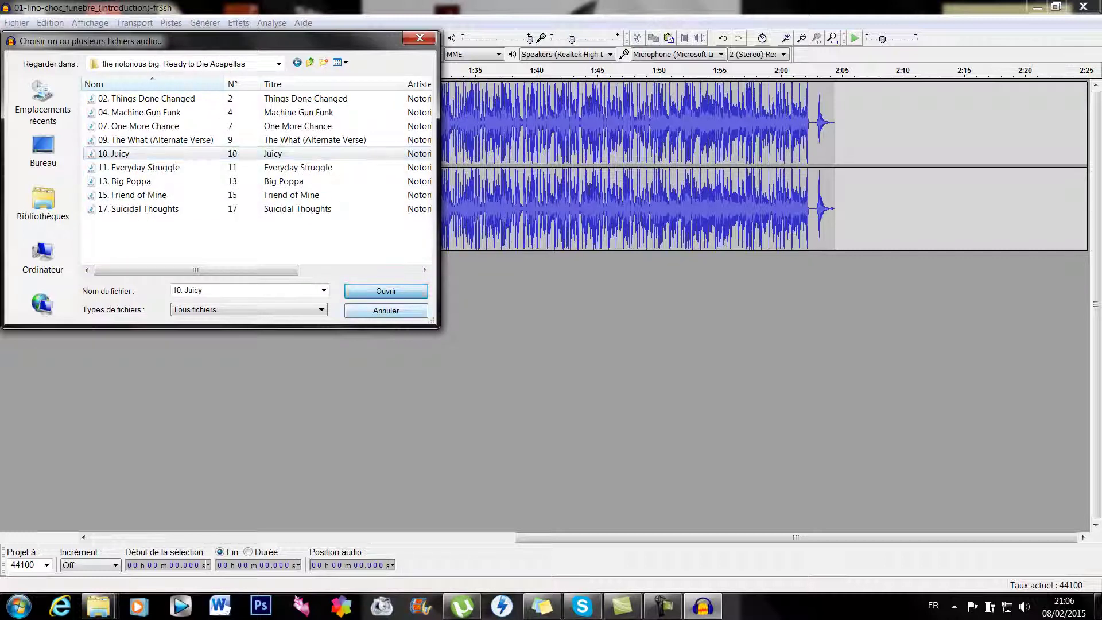
pyautogui.click(385, 291)
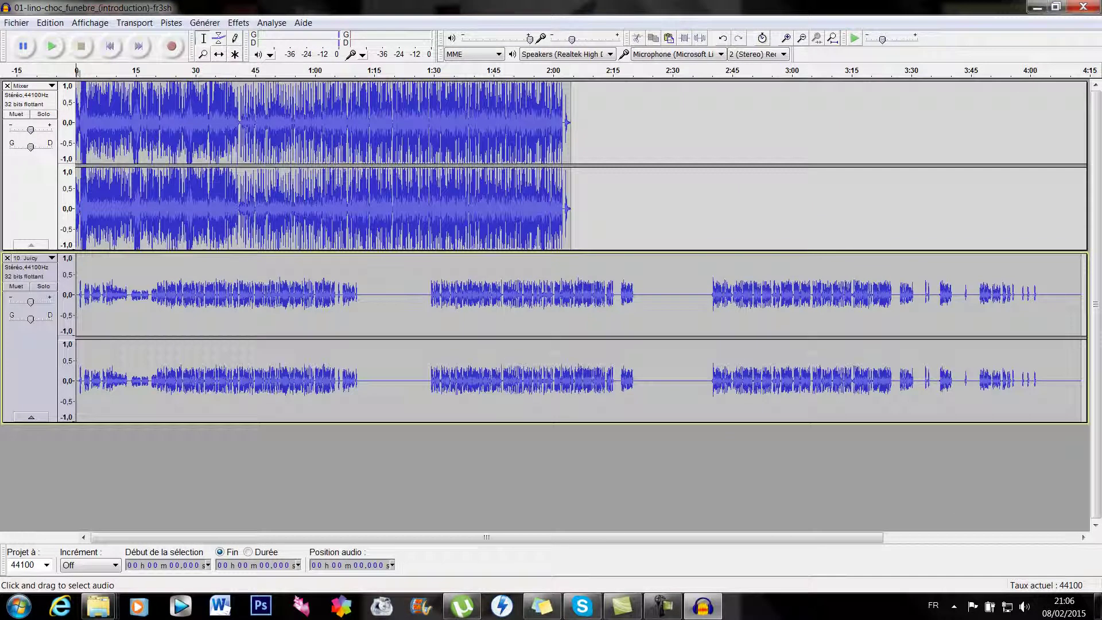
# Mute the merged mix and play the Juicy acapella from the start, at about 2 min 3 s, and towards the end of its first verse.
pyautogui.click(17, 113)
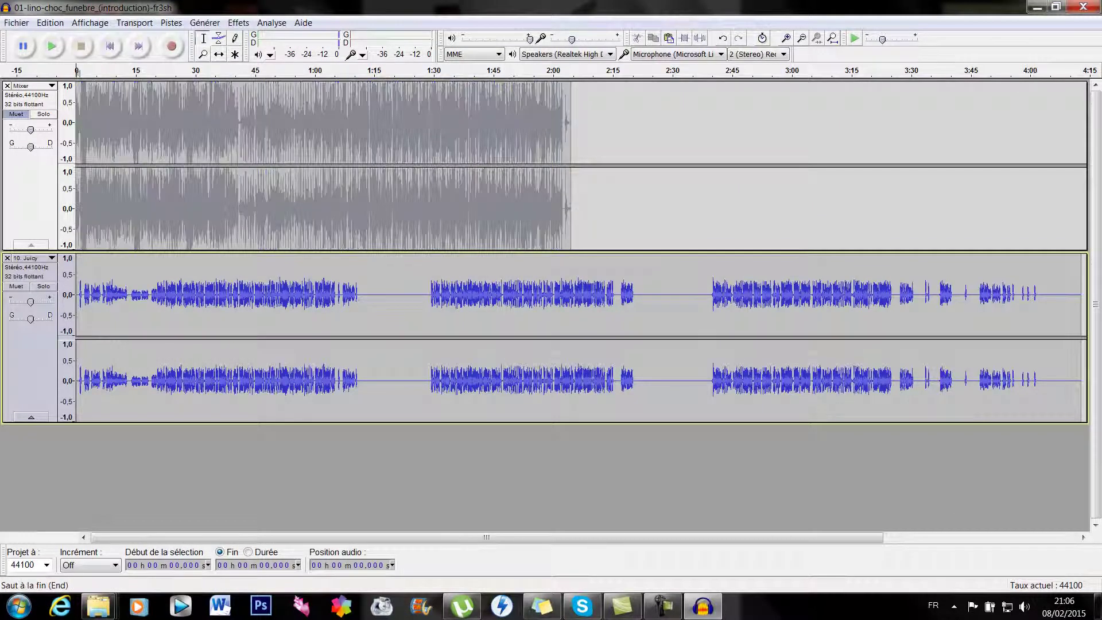
pyautogui.click(52, 46)
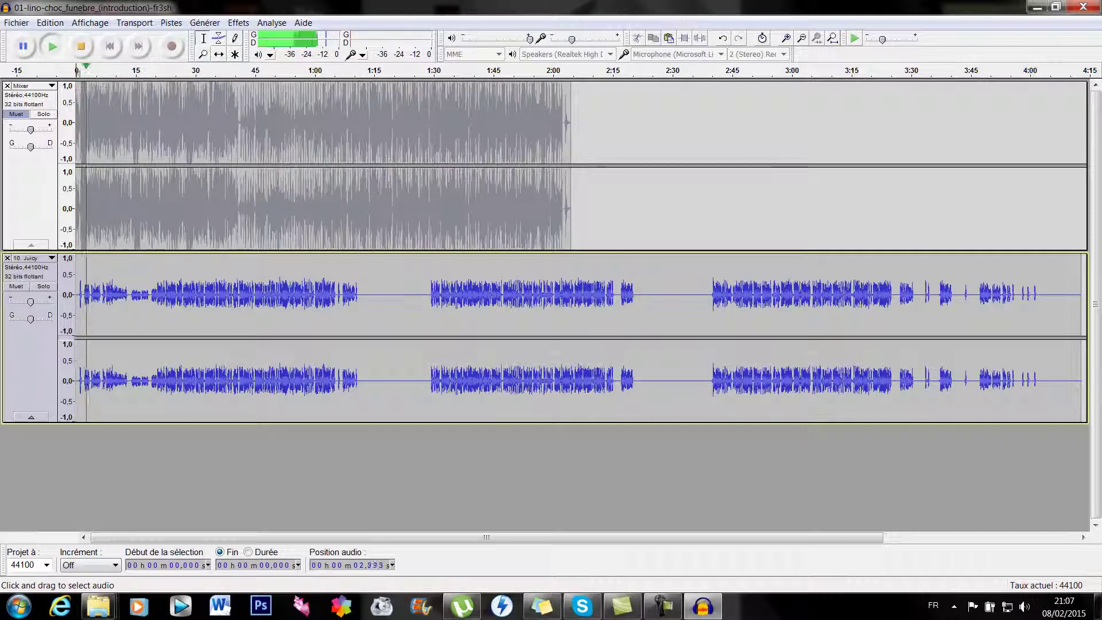
pyautogui.click(570, 70)
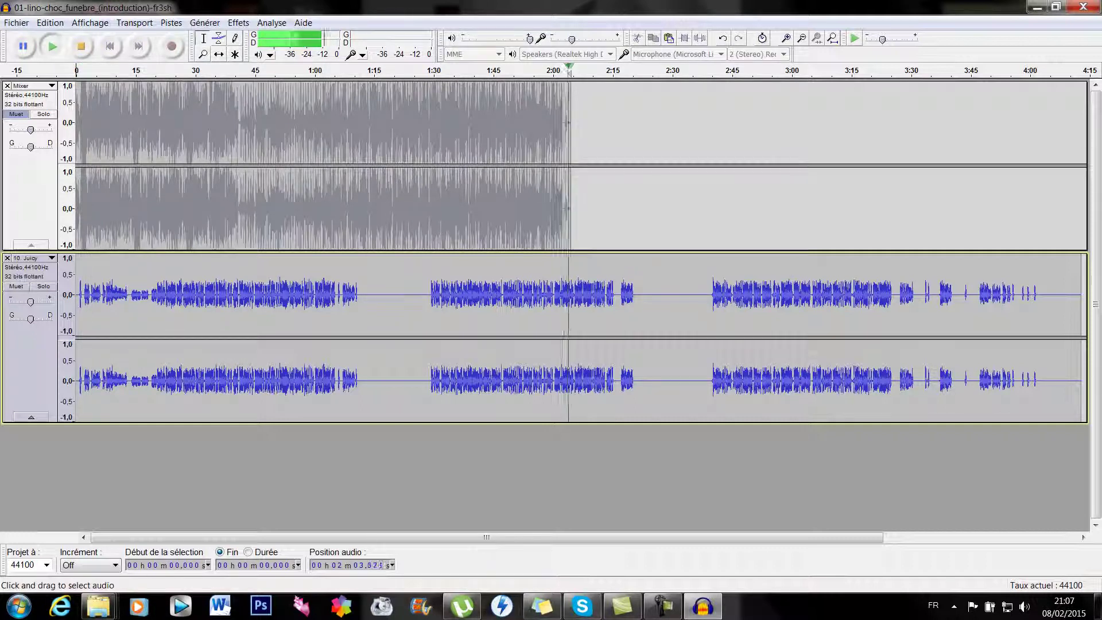
pyautogui.click(362, 70)
pyautogui.click(346, 70)
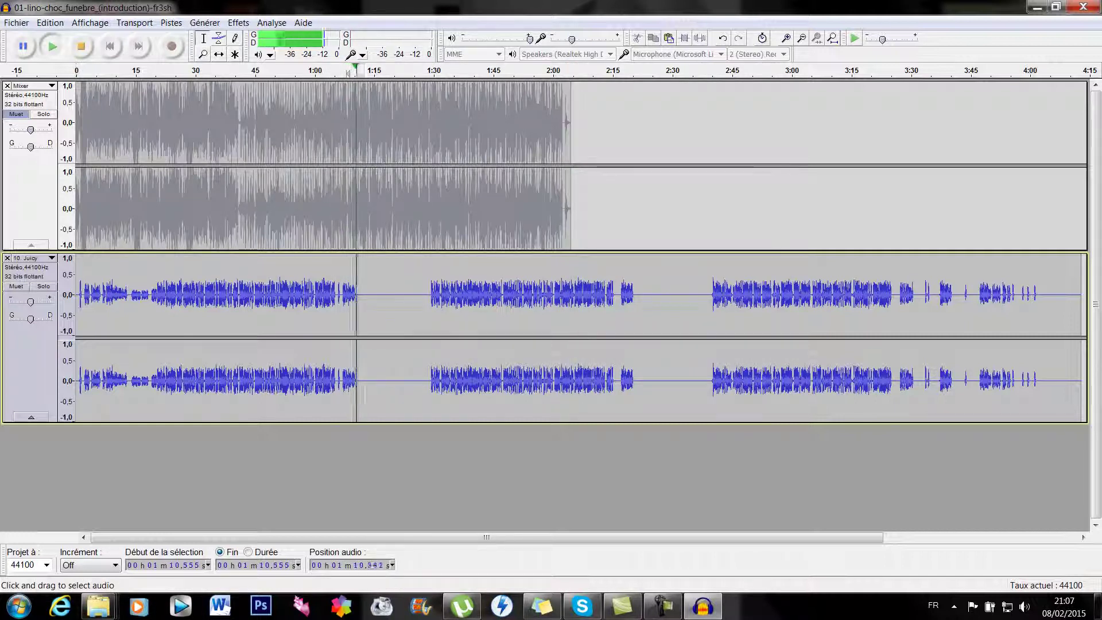
pyautogui.moveTo(356, 366); pyautogui.dragTo(643, 365)
pyautogui.moveTo(643, 296); pyautogui.dragTo(1100, 296)
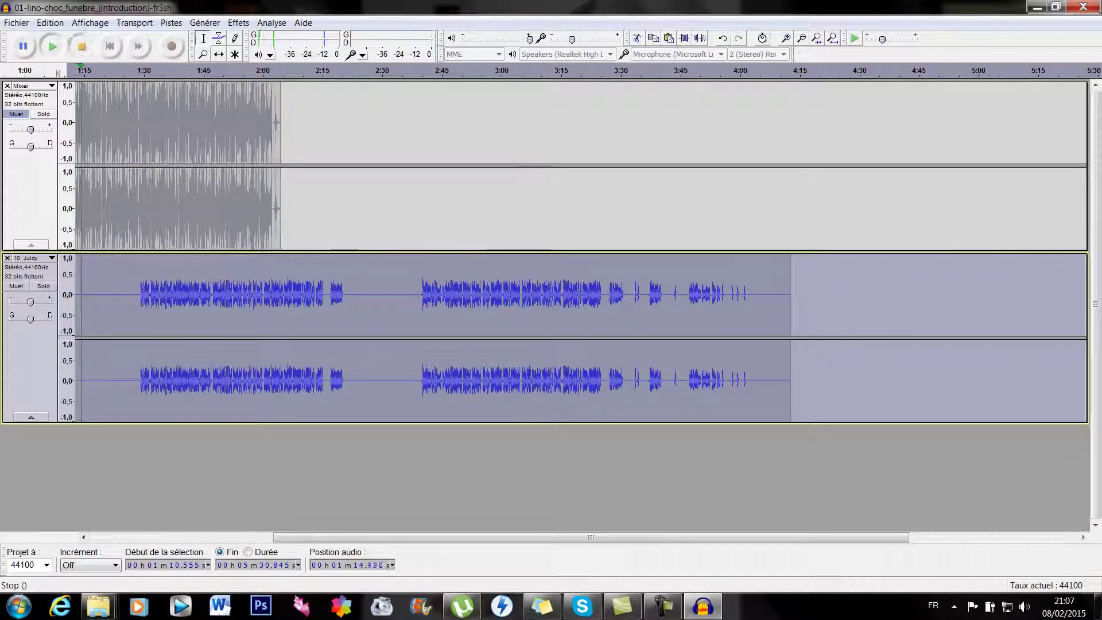
pyautogui.click(81, 47)
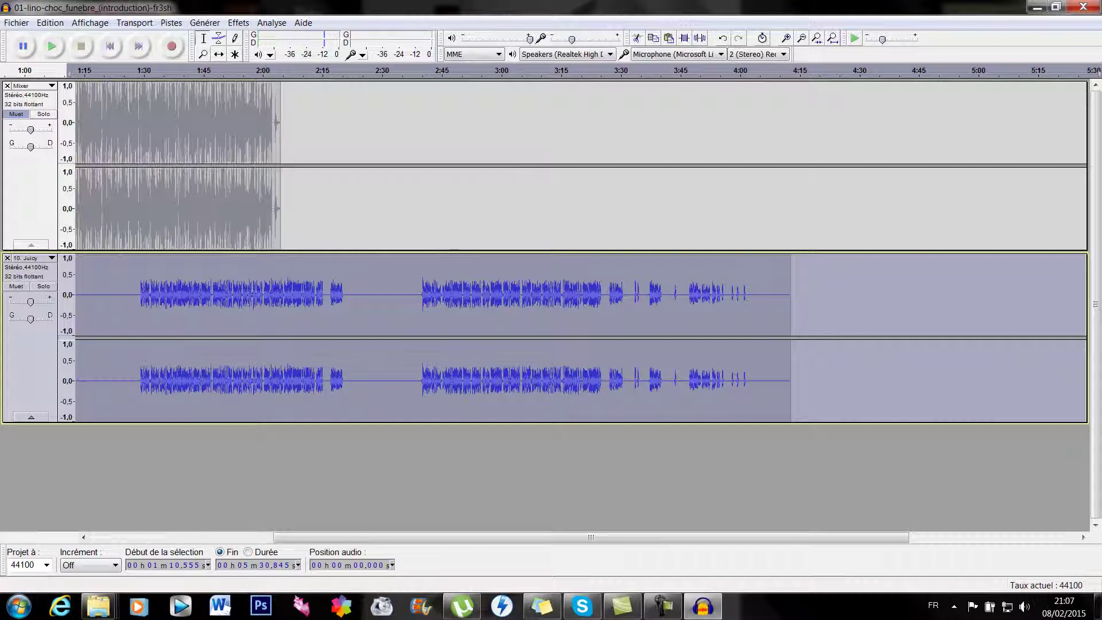
pyautogui.moveTo(518, 537); pyautogui.dragTo(336, 537)
pyautogui.click(335, 295)
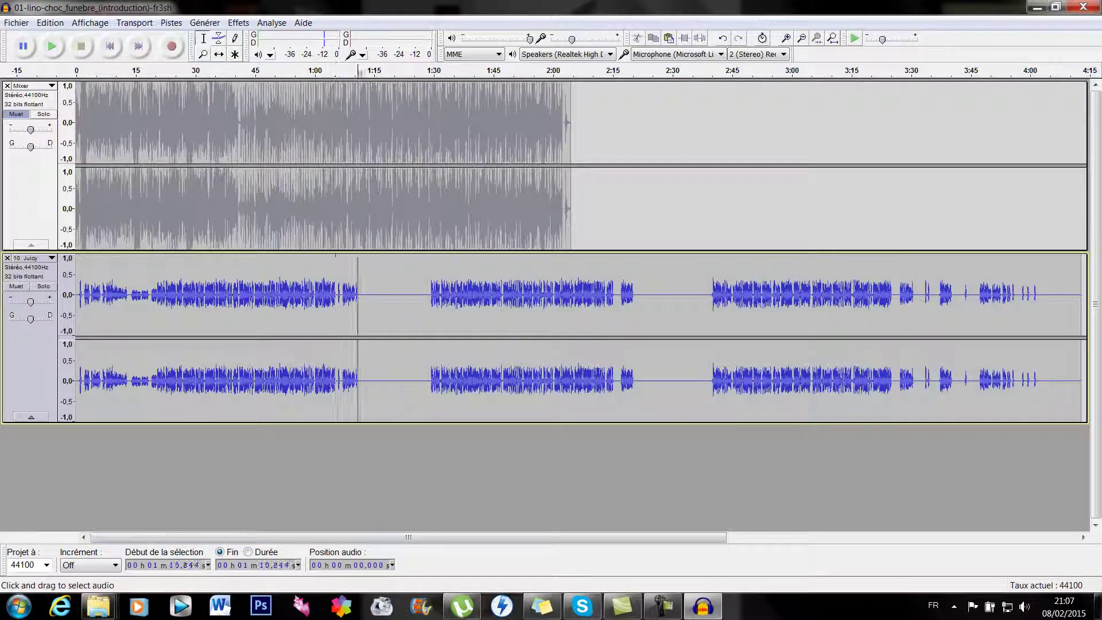
# Cut the acapella's silent gaps from about 1 min 10.8 s to 1 min 29.5 s, and from 2 min 1.6 s to 2 min 21.7 s.
pyautogui.moveTo(357, 296); pyautogui.dragTo(427, 296)
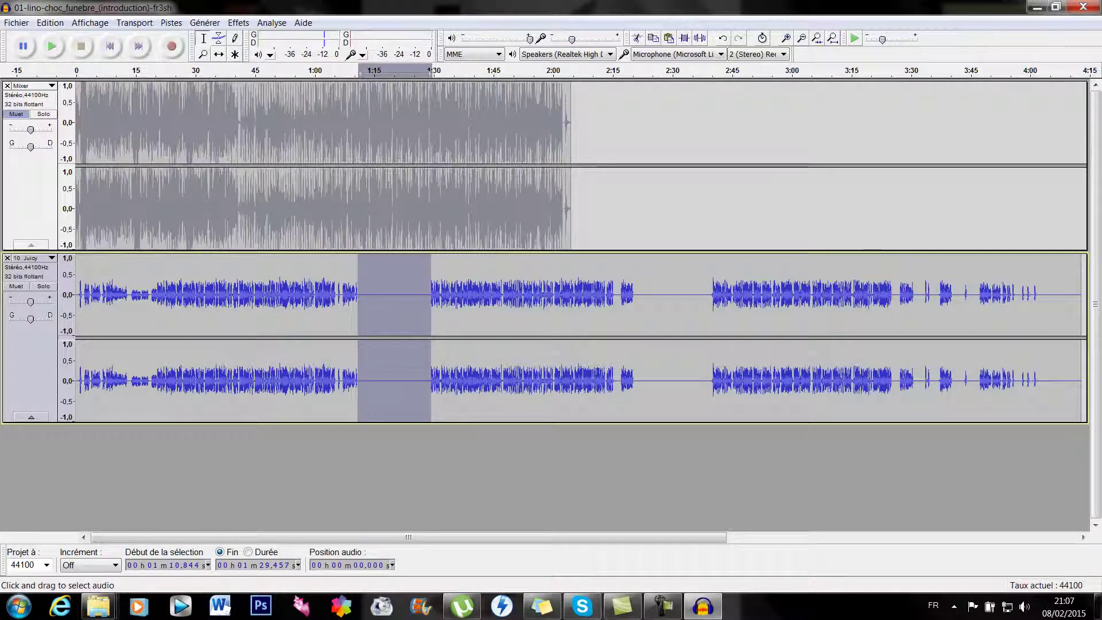
pyautogui.click(637, 38)
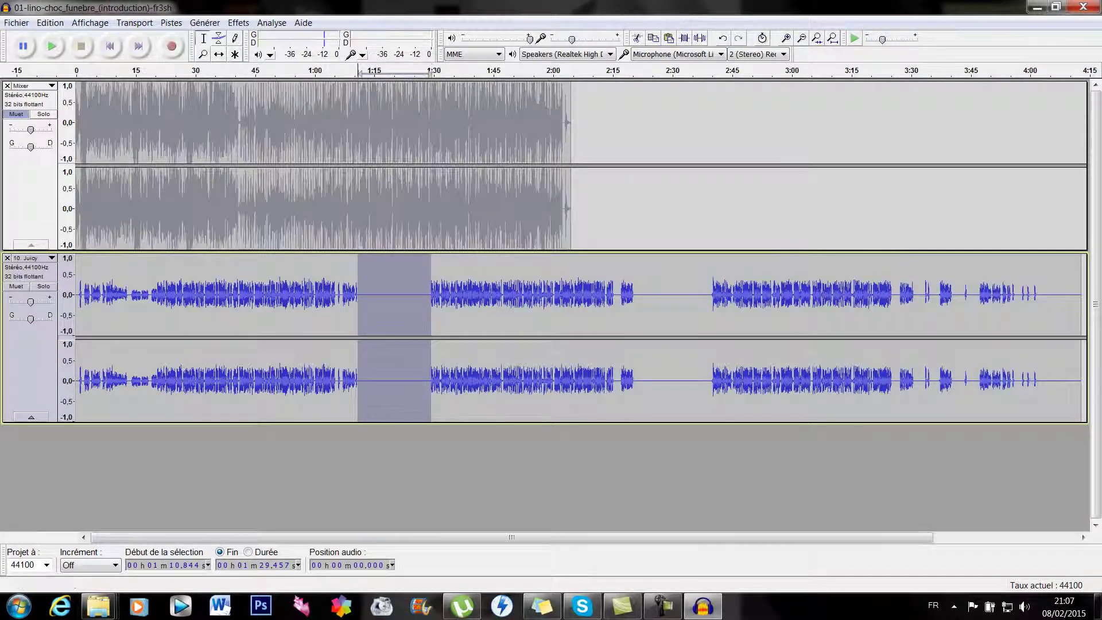
pyautogui.press('Delete')
pyautogui.moveTo(560, 295); pyautogui.dragTo(639, 296)
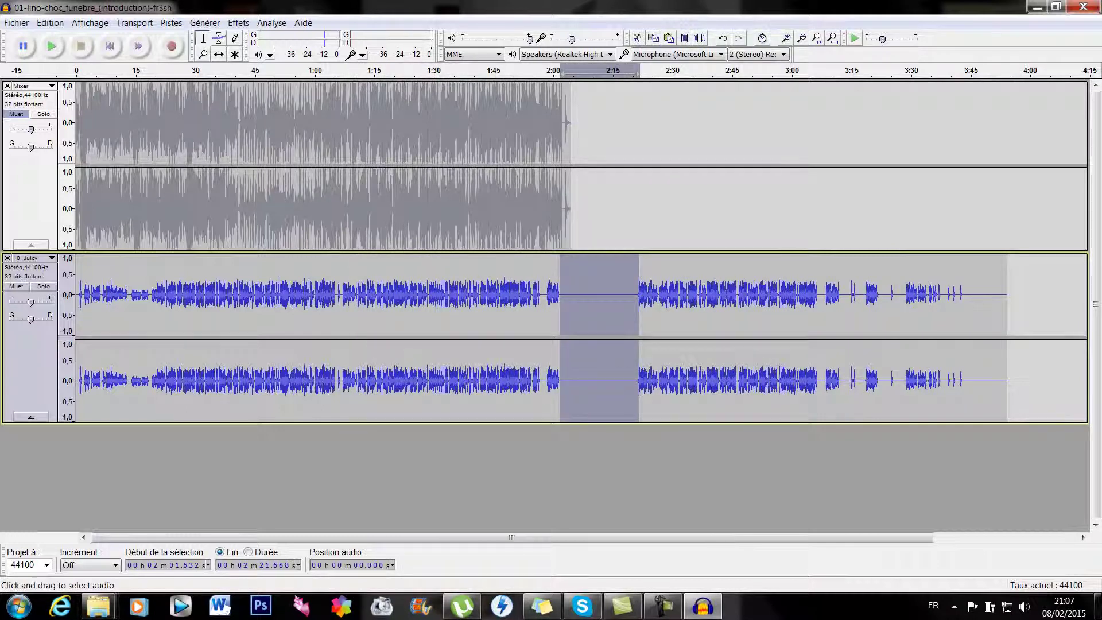
pyautogui.click(637, 38)
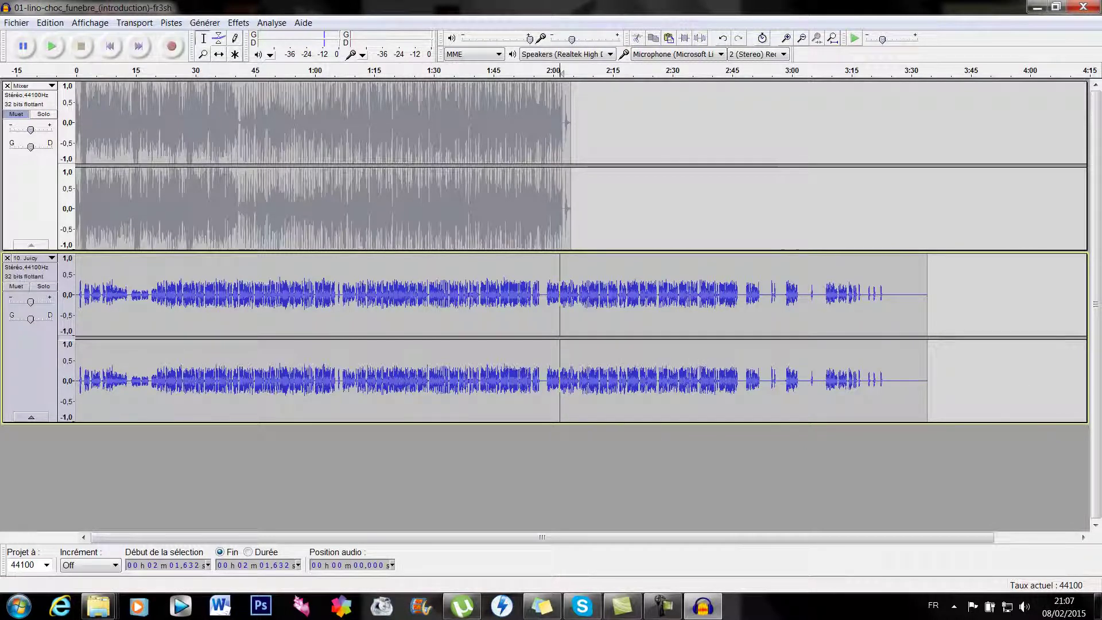
# Play the shortened acapella at the second cut, from the start, and from about 1 min 4 s and 1 min 49 s.
pyautogui.click(53, 46)
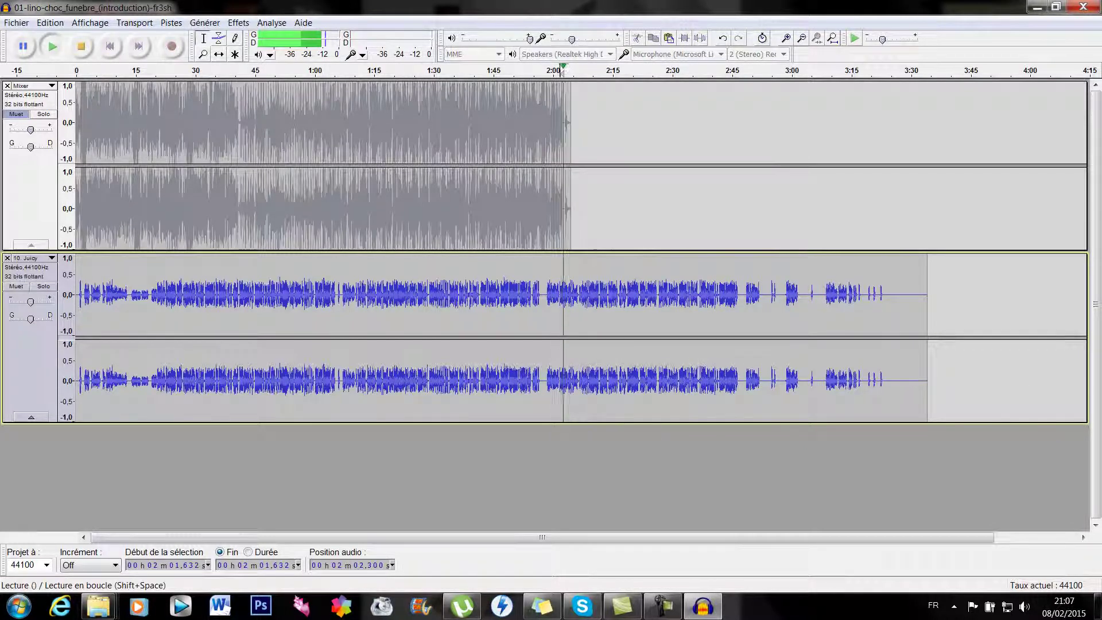
pyautogui.click(81, 47)
pyautogui.click(109, 46)
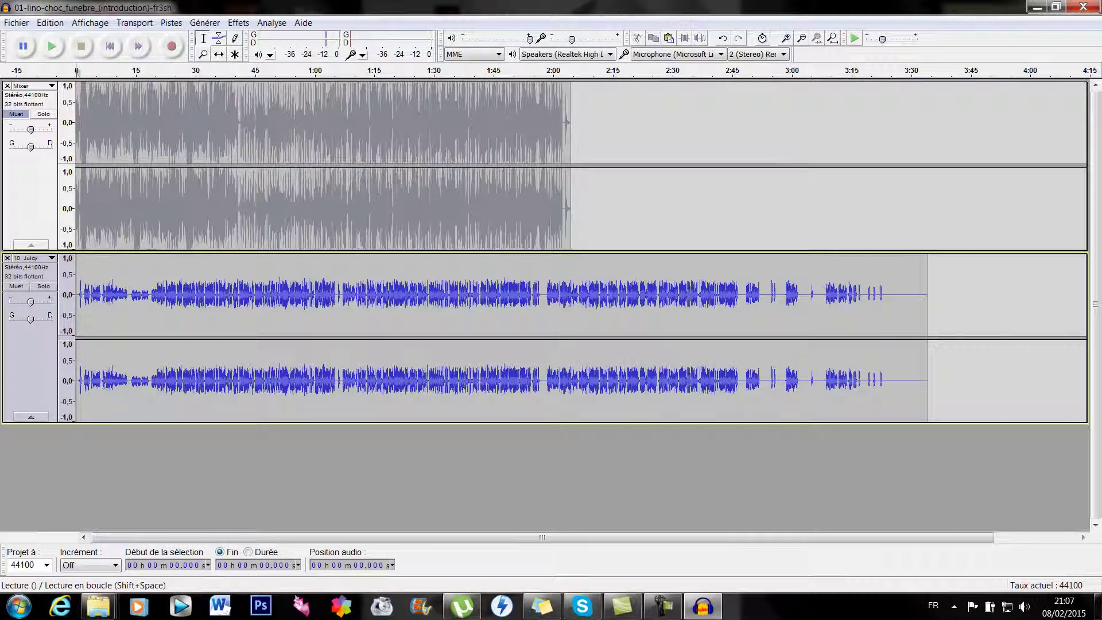
pyautogui.click(53, 46)
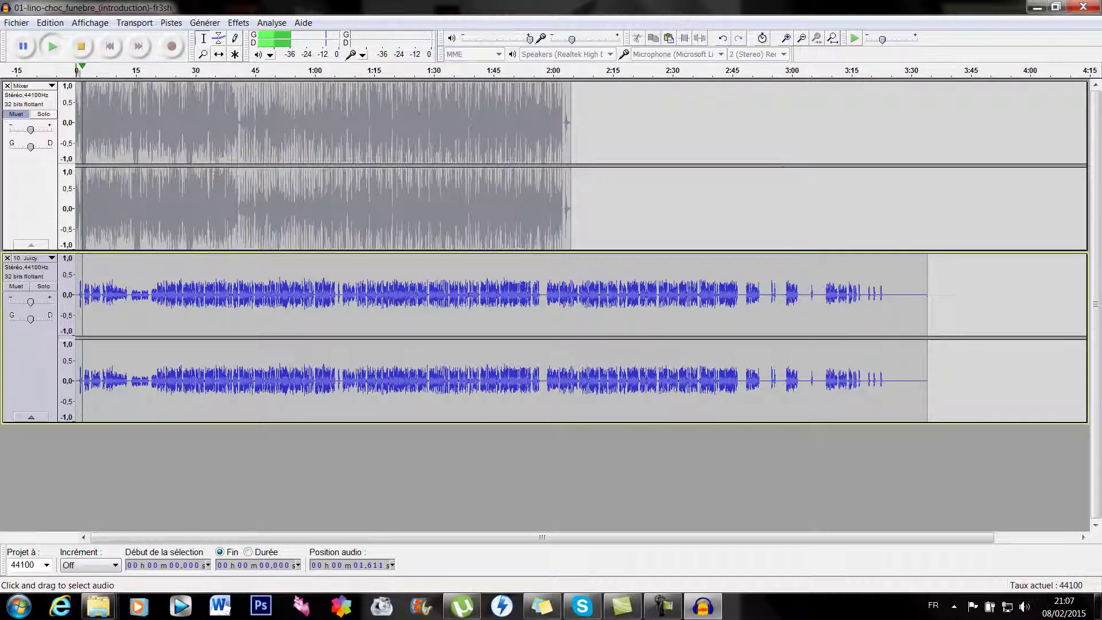
pyautogui.click(330, 71)
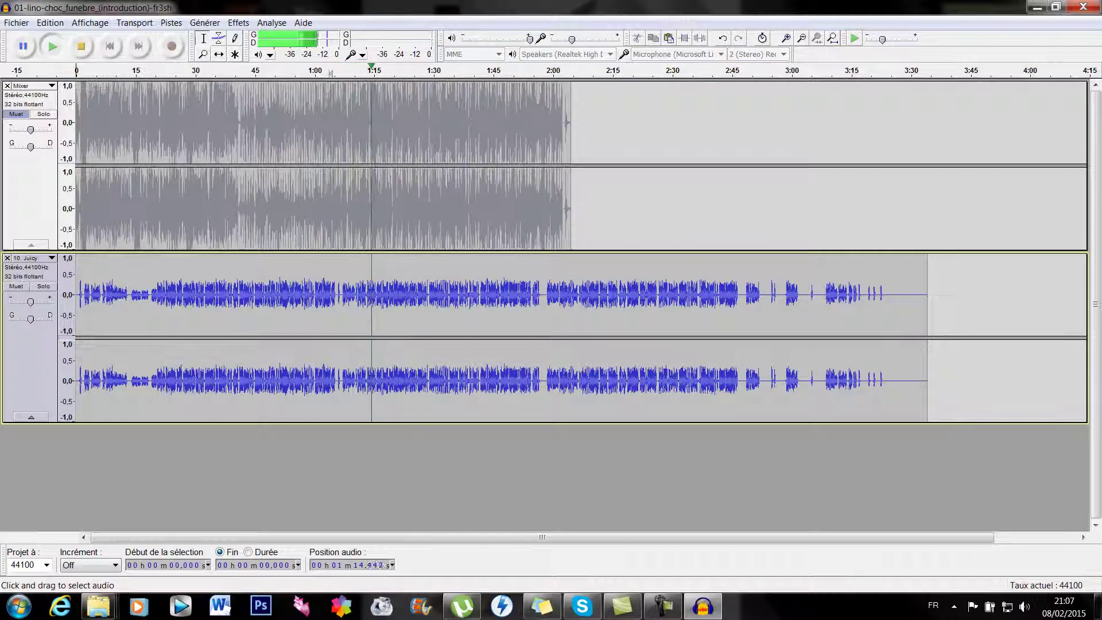
pyautogui.click(510, 72)
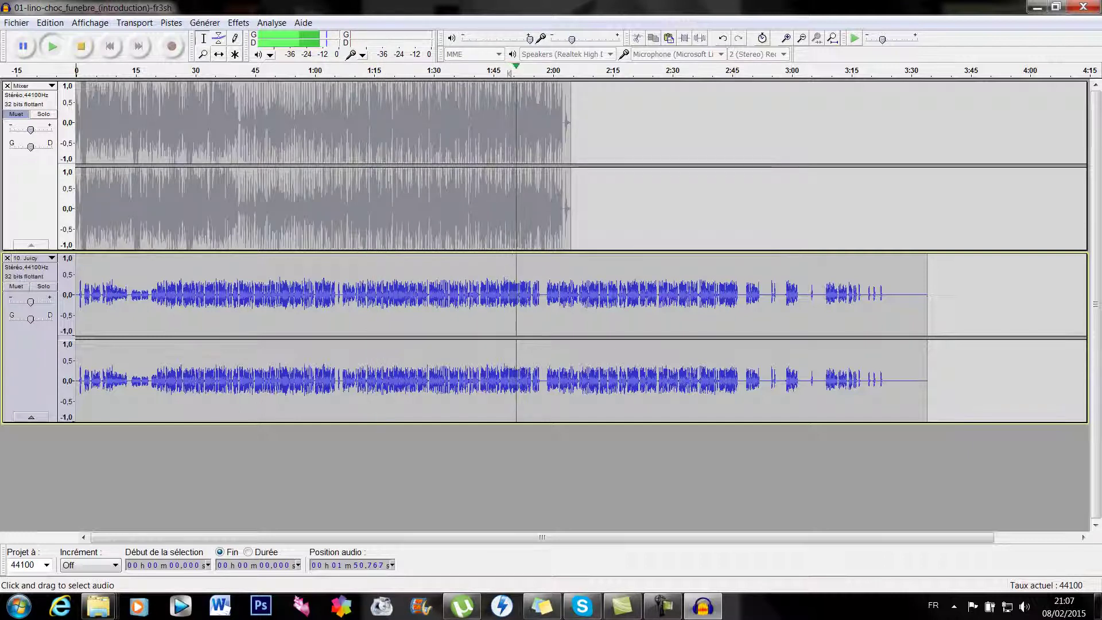
# Stop playback, cut the Juicy acapella from about 1 min 55.9 s to its end, and mute the track.
pyautogui.moveTo(537, 298); pyautogui.dragTo(956, 298)
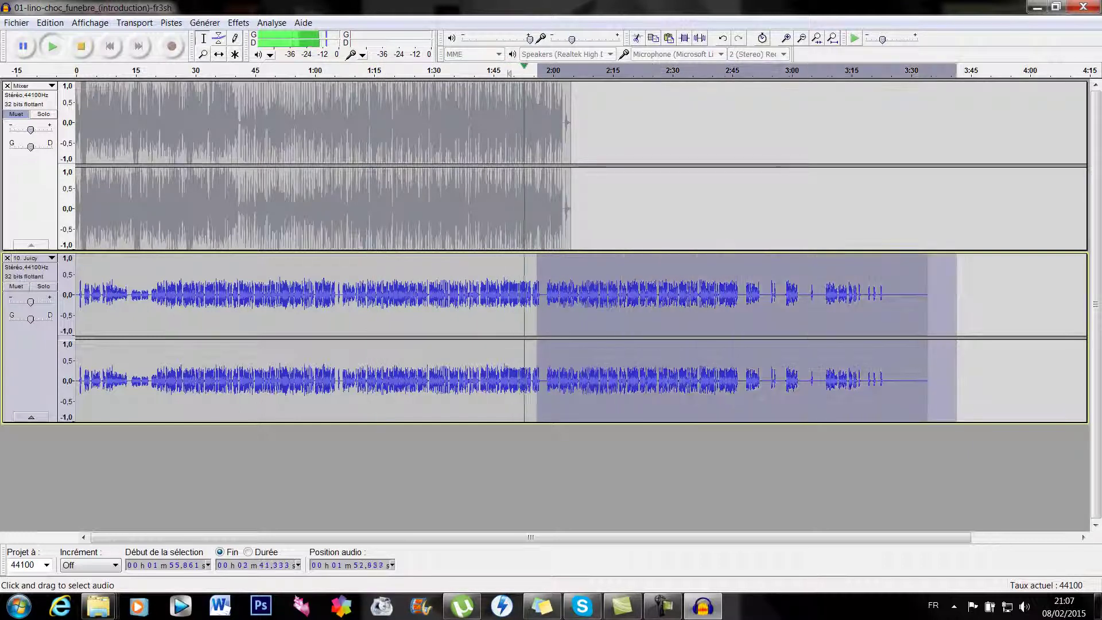
pyautogui.press('space')
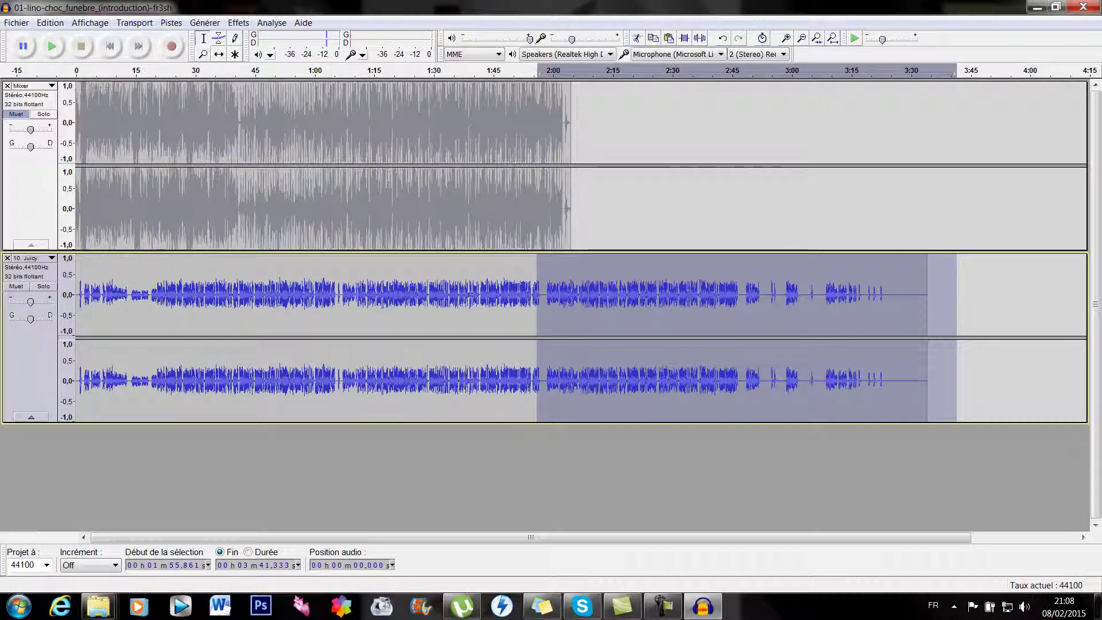
pyautogui.click(637, 38)
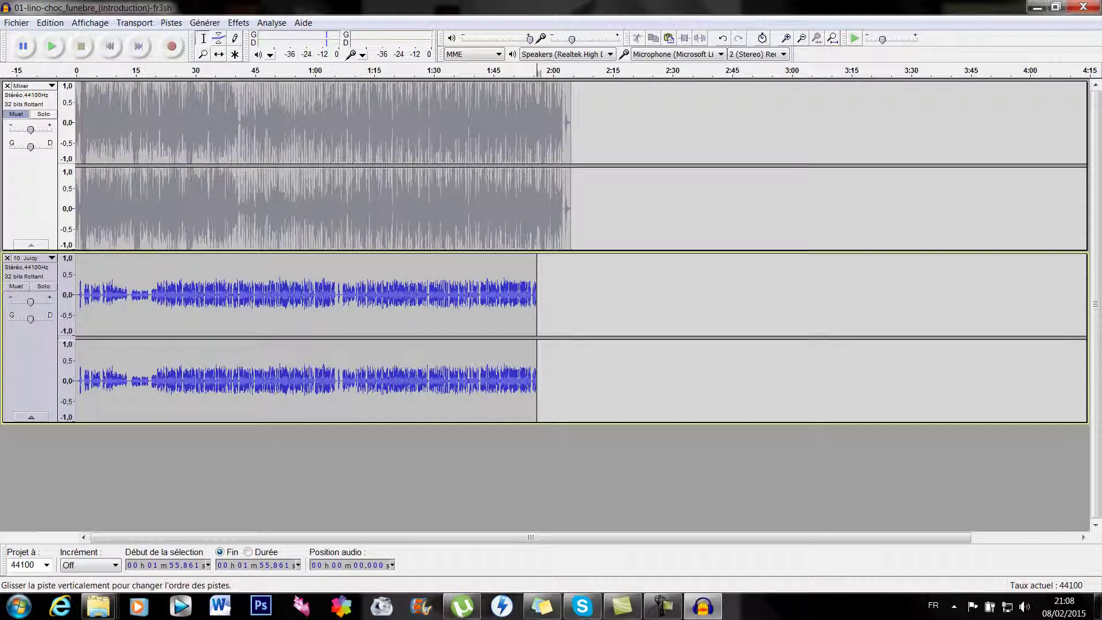
pyautogui.click(17, 286)
# Import the instrumental instru 1 from instru song rap sayko, in the cinégaumont Music folder on the Seagate Expansion Drive (F:).
pyautogui.click(16, 23)
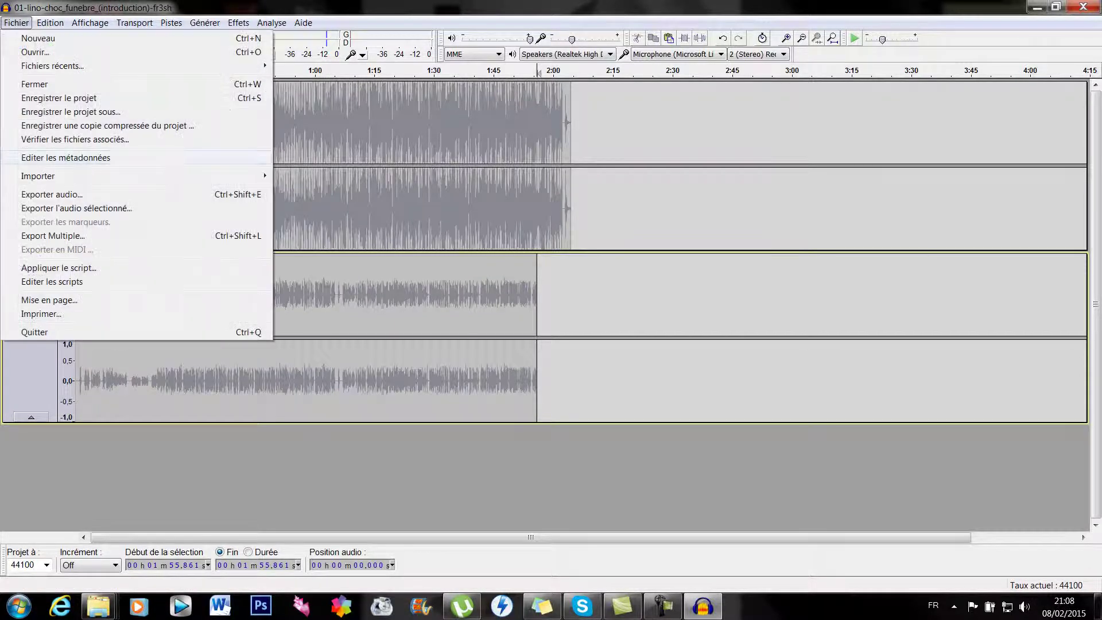
pyautogui.moveTo(52, 176)
pyautogui.click(305, 176)
pyautogui.click(43, 258)
pyautogui.click(259, 113)
pyautogui.doubleClick(319, 113)
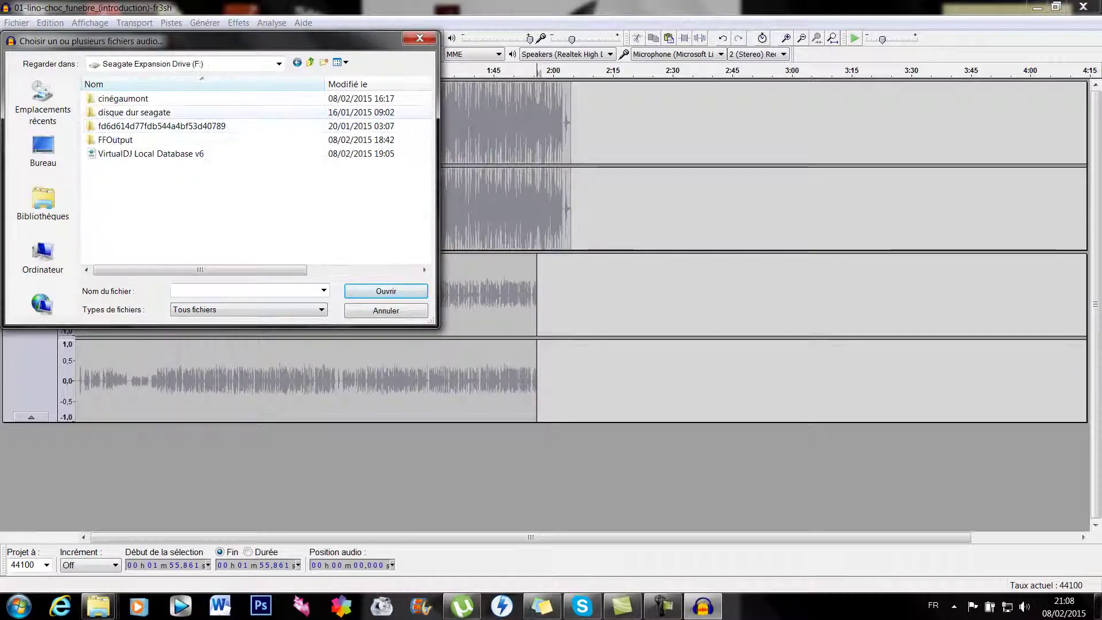
pyautogui.doubleClick(202, 99)
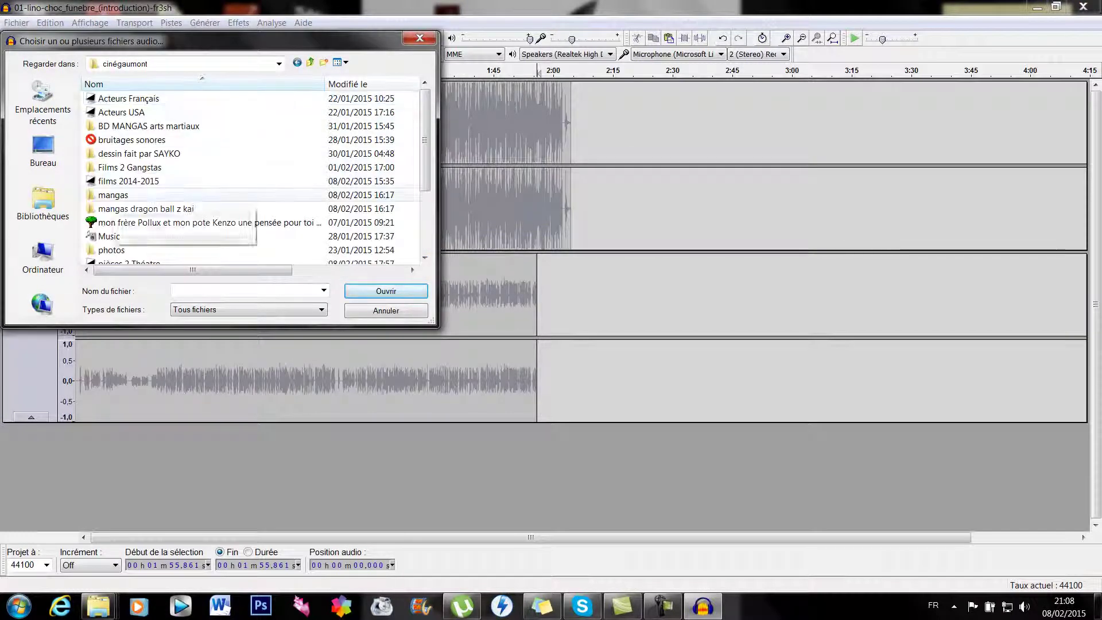
pyautogui.doubleClick(109, 236)
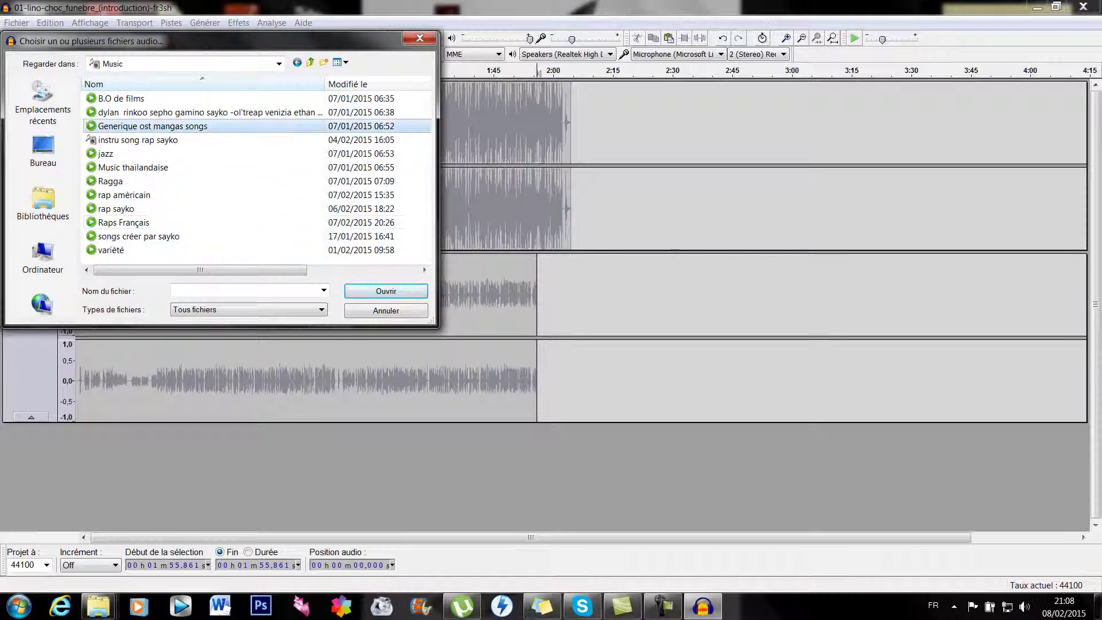
pyautogui.doubleClick(132, 140)
pyautogui.doubleClick(111, 167)
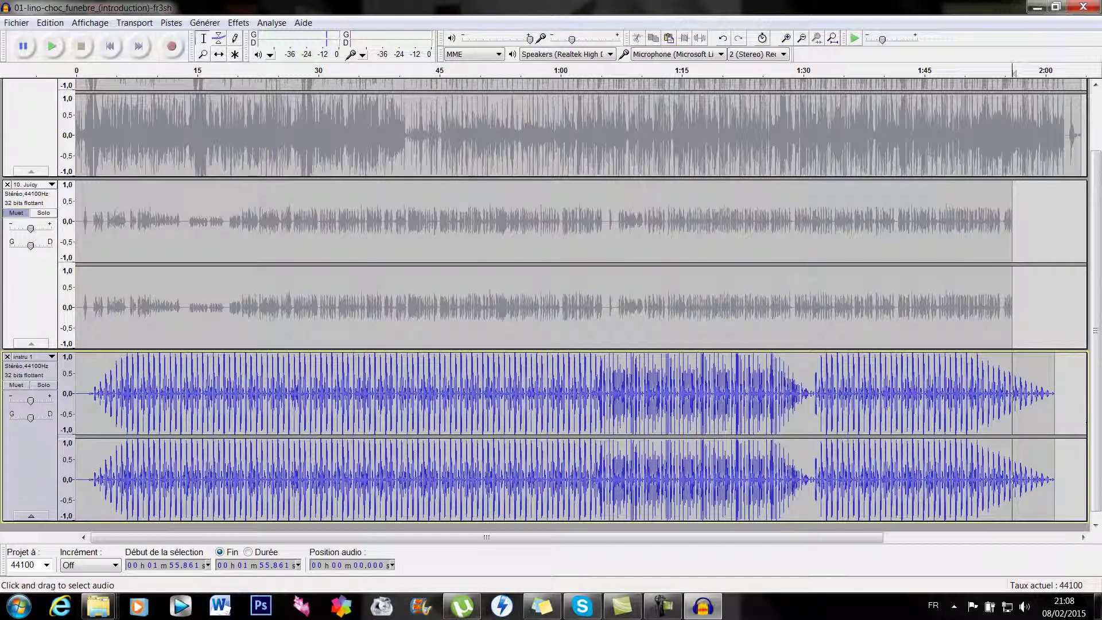
# Play the instrumental from about 1 min 23 s, 1 min 6 s and 54 s.
pyautogui.click(749, 72)
pyautogui.click(610, 71)
pyautogui.click(511, 72)
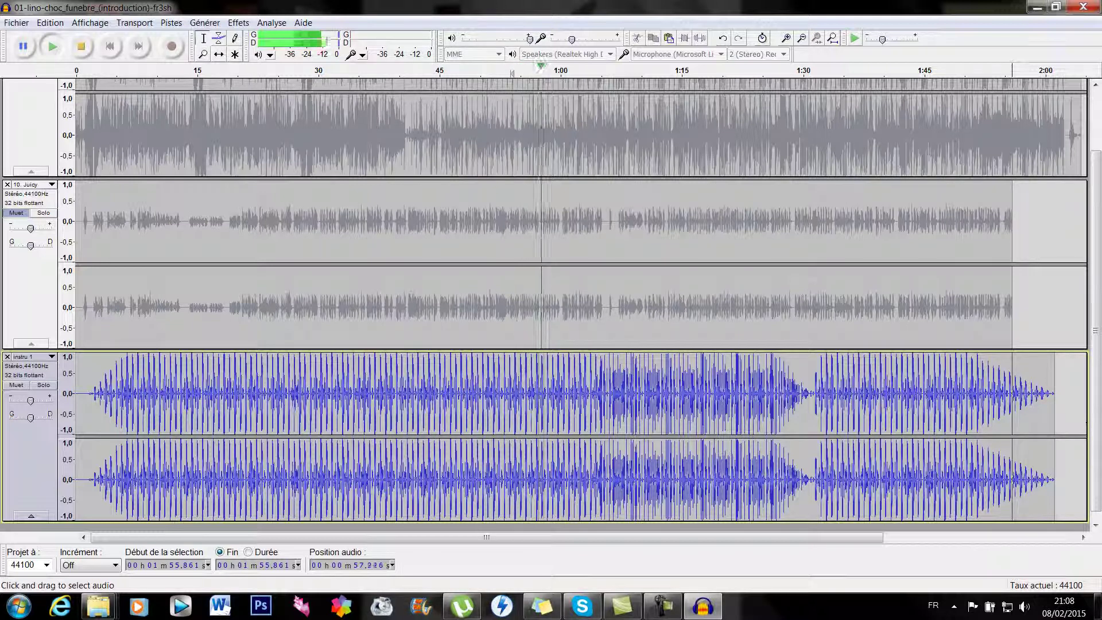
# Stop playback and cut both the instrumental and the Juicy acapella from about 1 min to their ends.
pyautogui.moveTo(565, 422); pyautogui.dragTo(1100, 421)
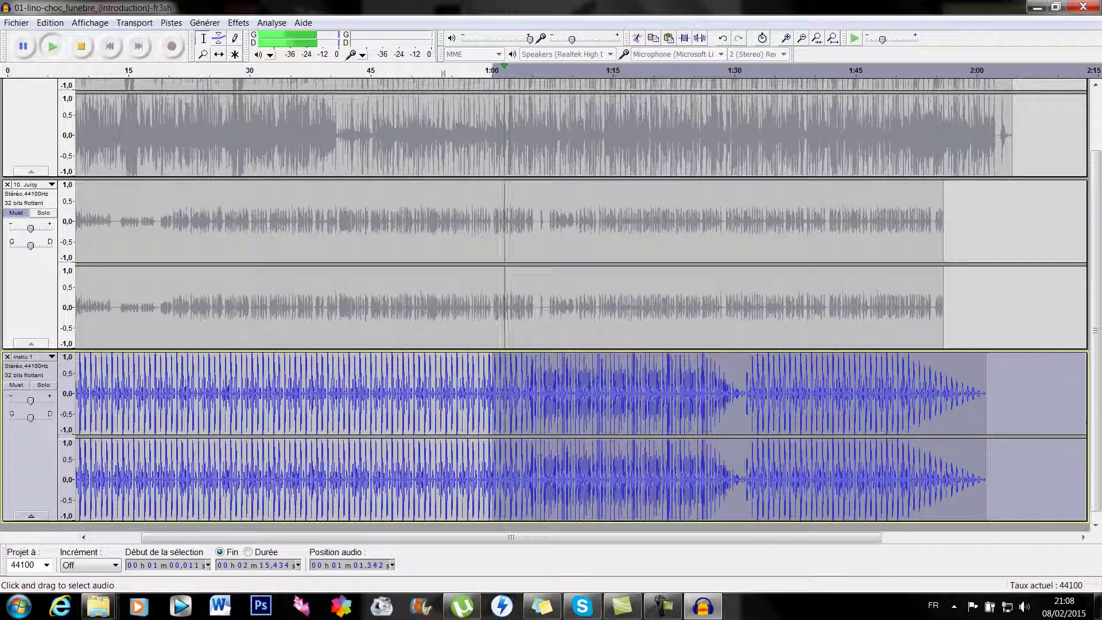
pyautogui.press('space')
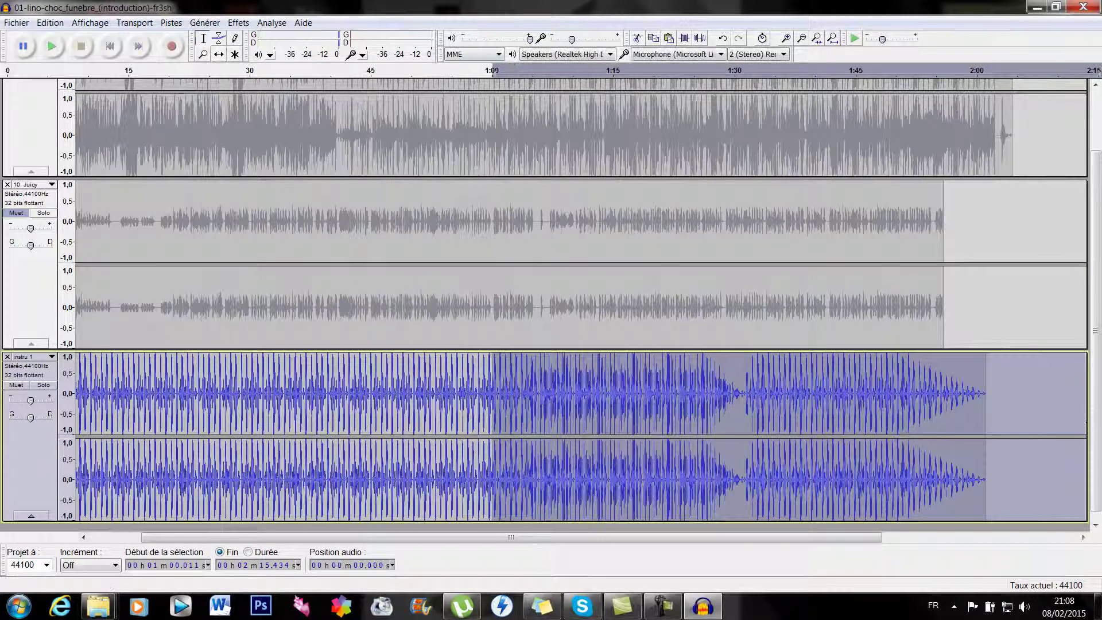
pyautogui.click(637, 38)
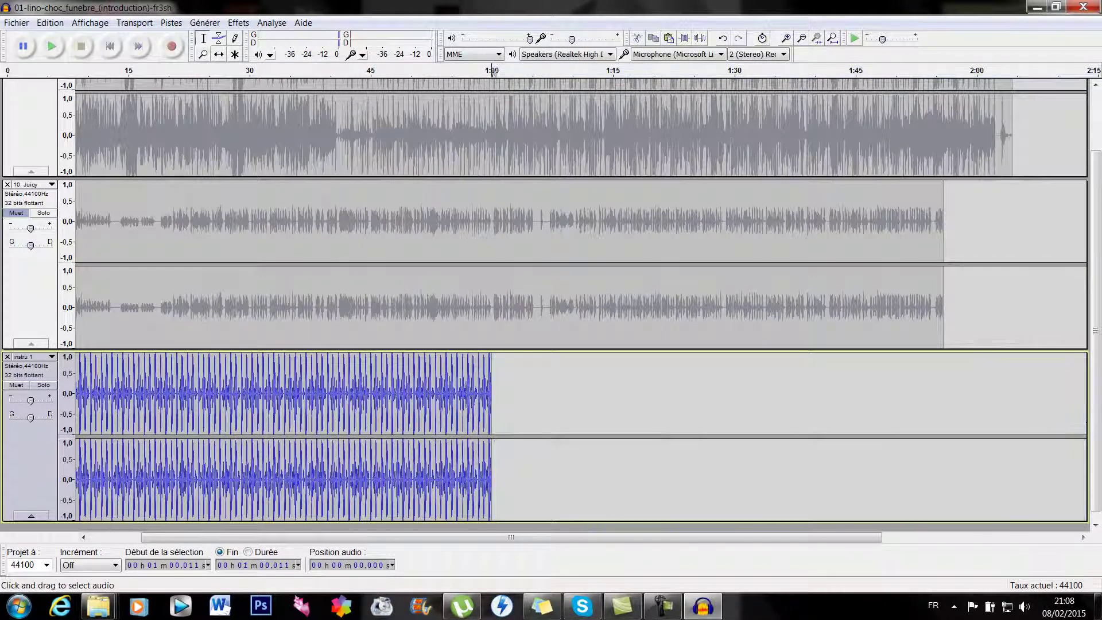
pyautogui.moveTo(492, 259); pyautogui.dragTo(1022, 258)
pyautogui.click(637, 38)
# Fade out the acapella from about 54.3 s to its end, and the instrumental from about 52.7 s to its end.
pyautogui.moveTo(446, 258); pyautogui.dragTo(518, 258)
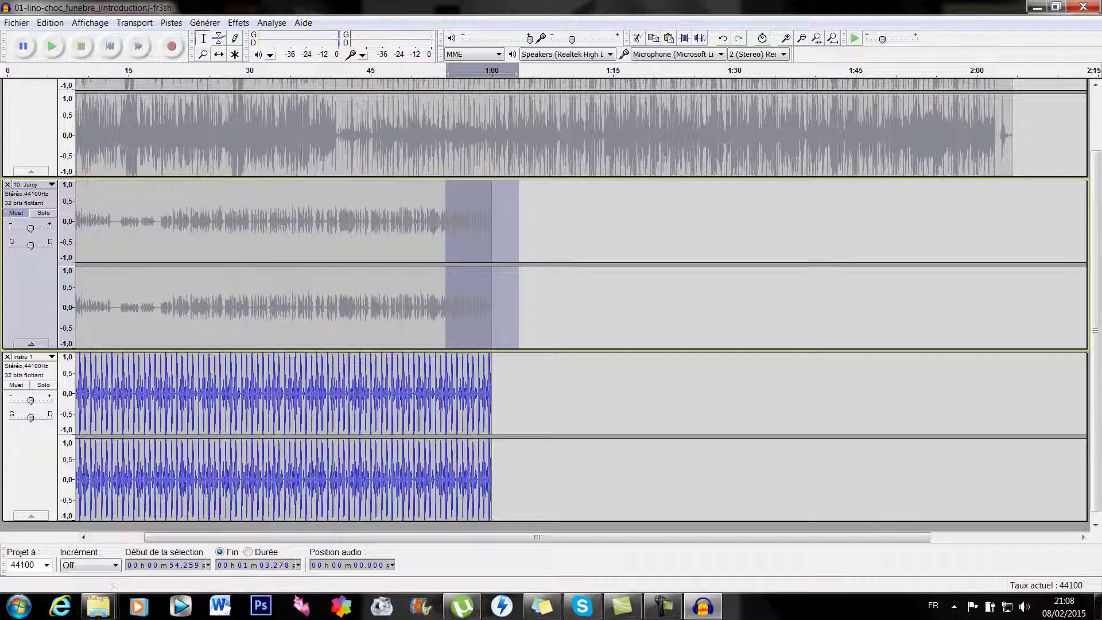
pyautogui.click(238, 23)
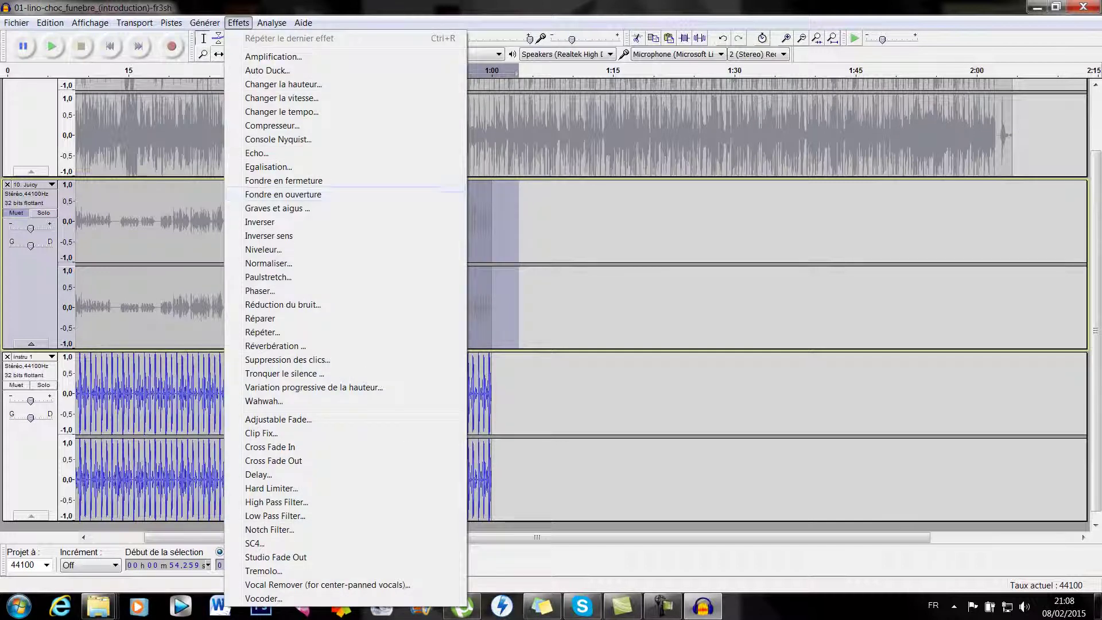
pyautogui.click(283, 180)
pyautogui.moveTo(434, 401); pyautogui.dragTo(527, 401)
pyautogui.click(239, 23)
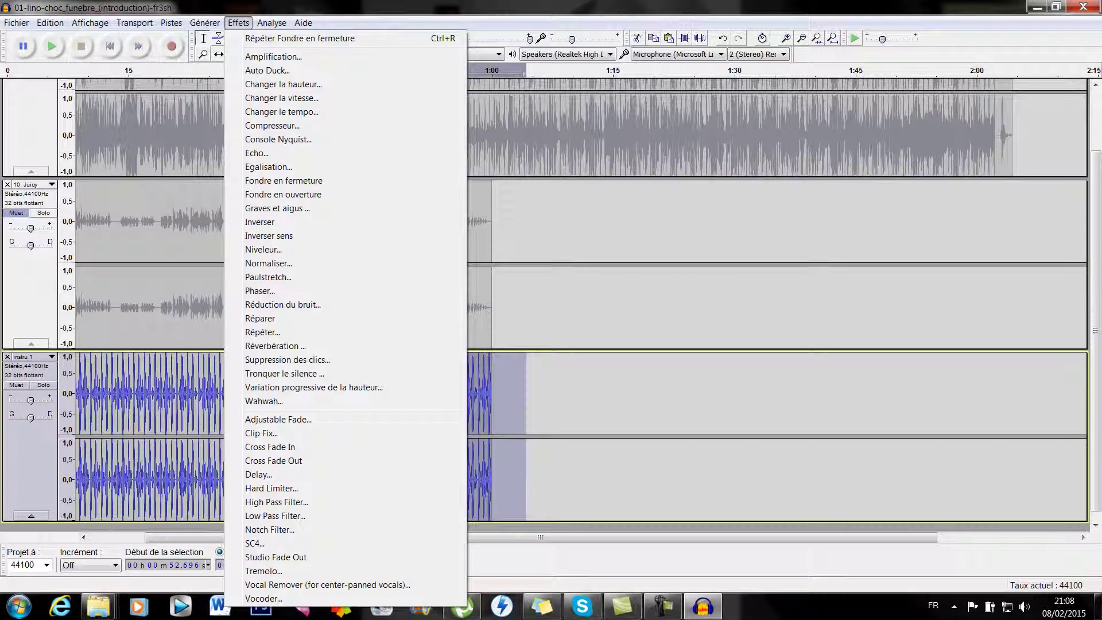
pyautogui.click(284, 180)
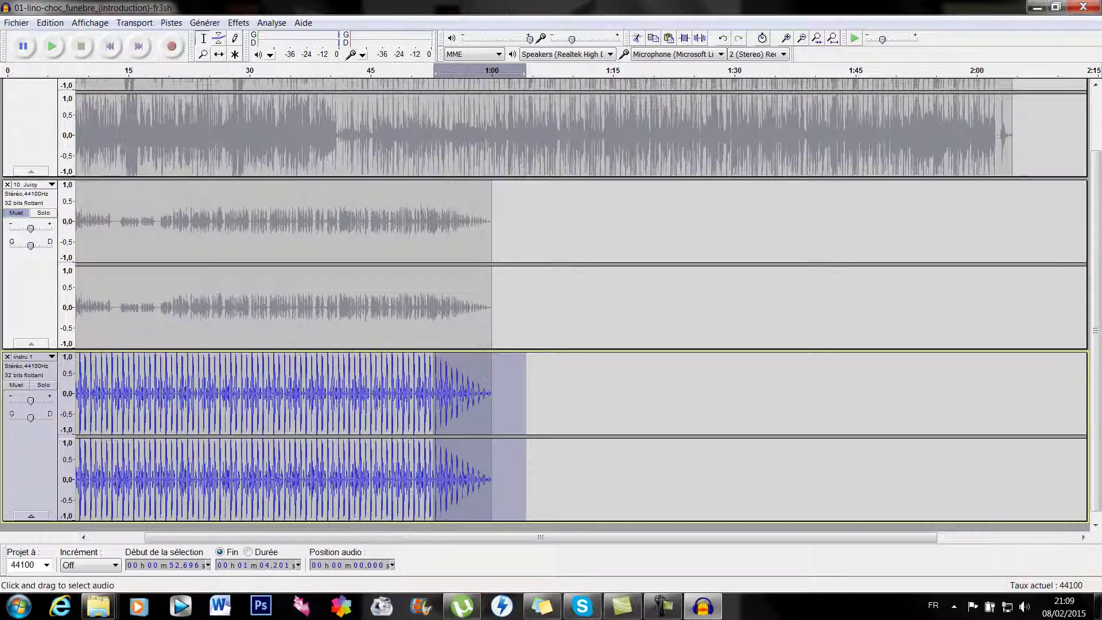
# Select the full length of the Juicy acapella and the instrumental and mix and render them into one track.
pyautogui.moveTo(512, 396); pyautogui.dragTo(34, 263)
pyautogui.click(564, 396)
pyautogui.moveTo(637, 396); pyautogui.dragTo(42, 264)
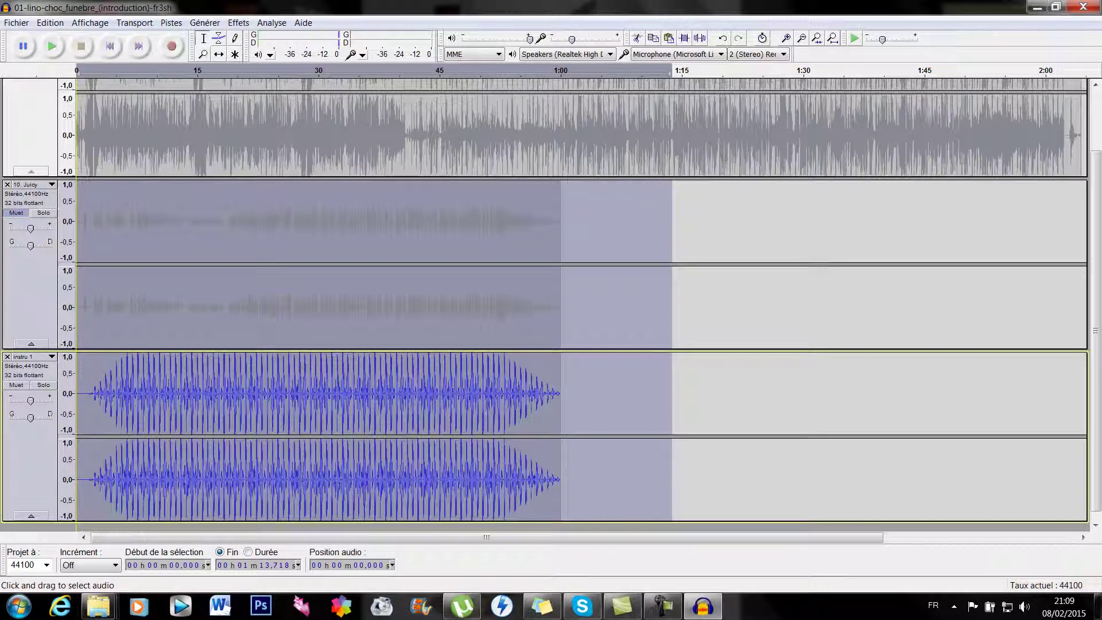
pyautogui.click(170, 23)
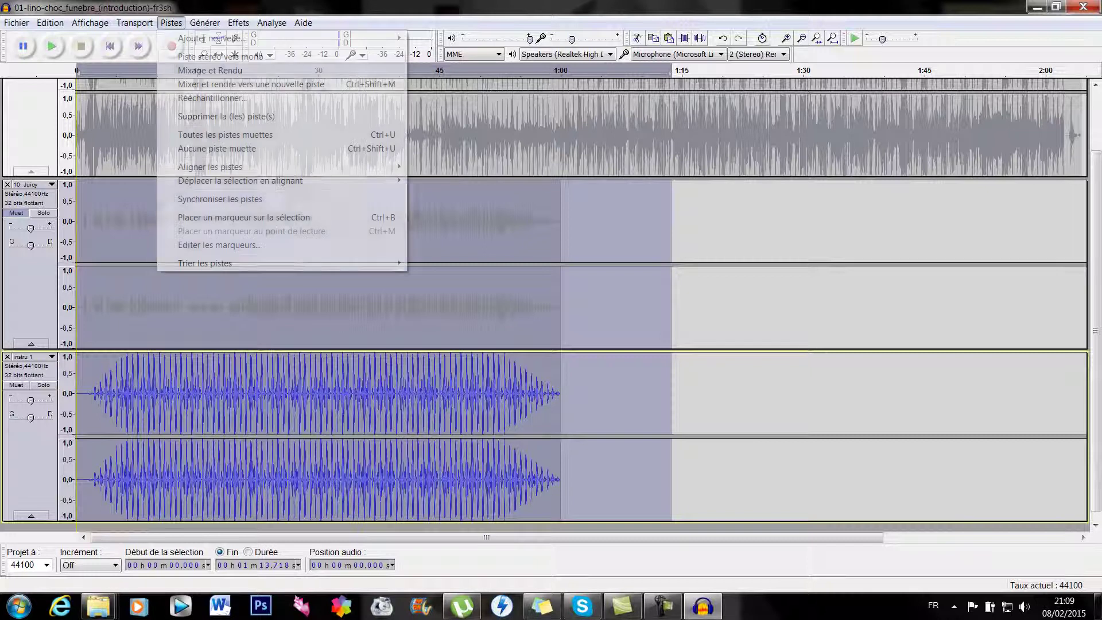
pyautogui.press('Down')
pyautogui.press('Return')
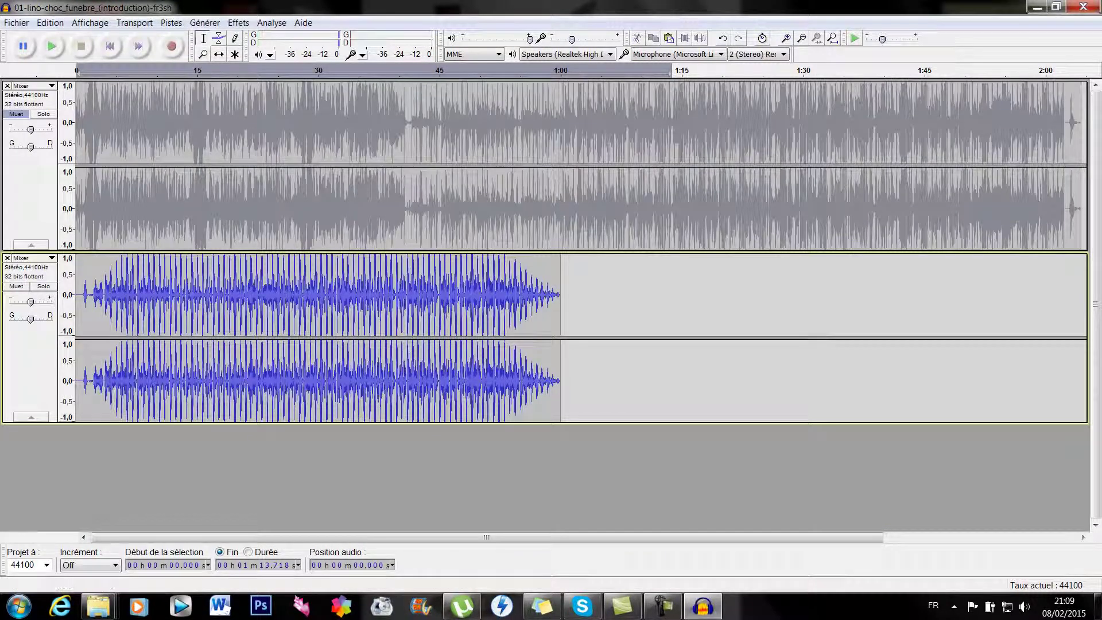
# Play the rendered acapella and instrumental mix from the start for about 28 s, and stop playback.
pyautogui.click(110, 46)
pyautogui.click(52, 46)
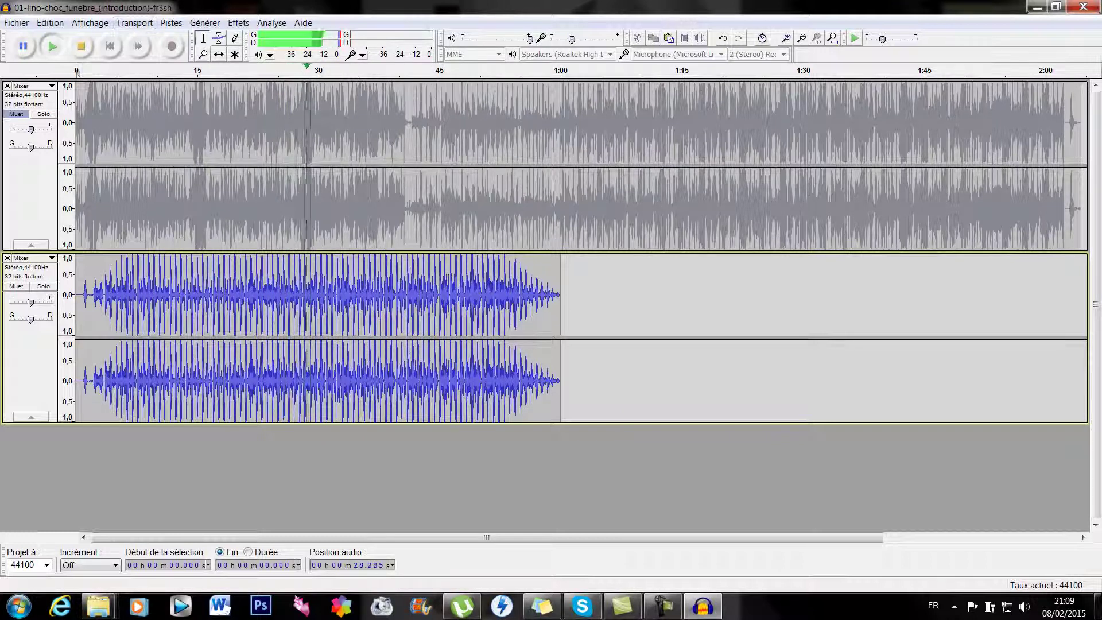
pyautogui.click(81, 46)
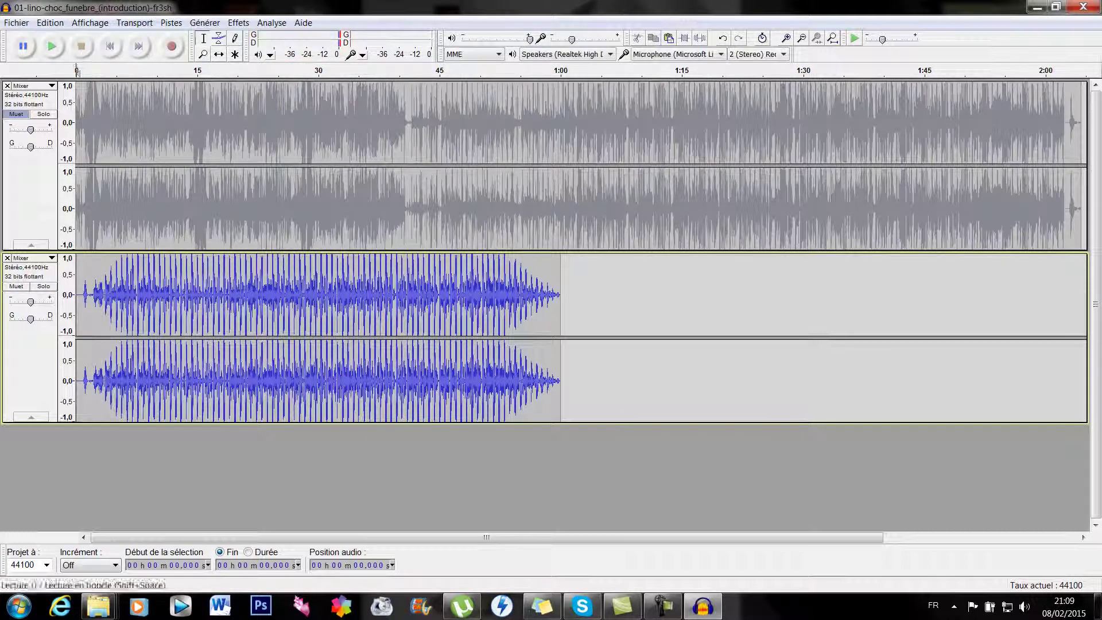
# Start an audio import and open the scratche folder on the desktop.
pyautogui.click(16, 22)
pyautogui.moveTo(86, 176)
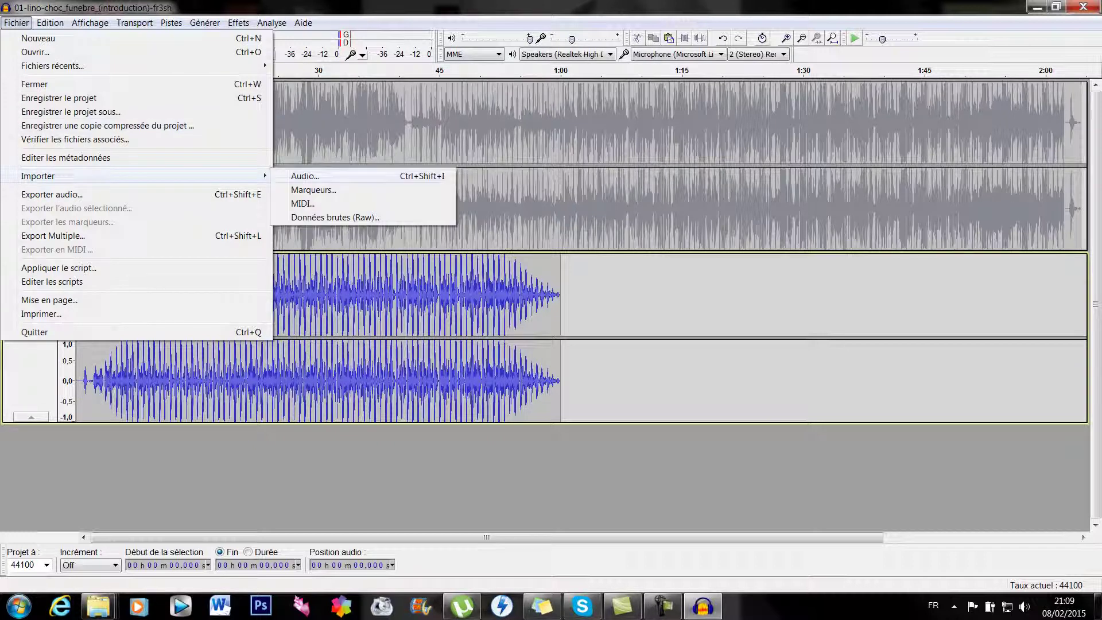
pyautogui.click(305, 176)
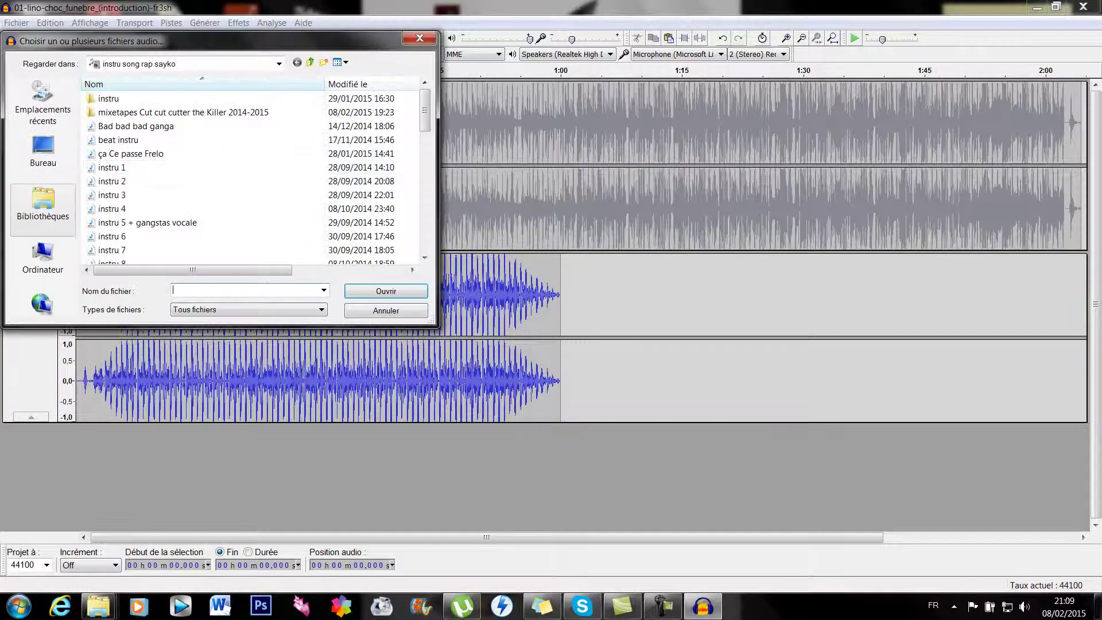
pyautogui.click(42, 258)
pyautogui.click(43, 152)
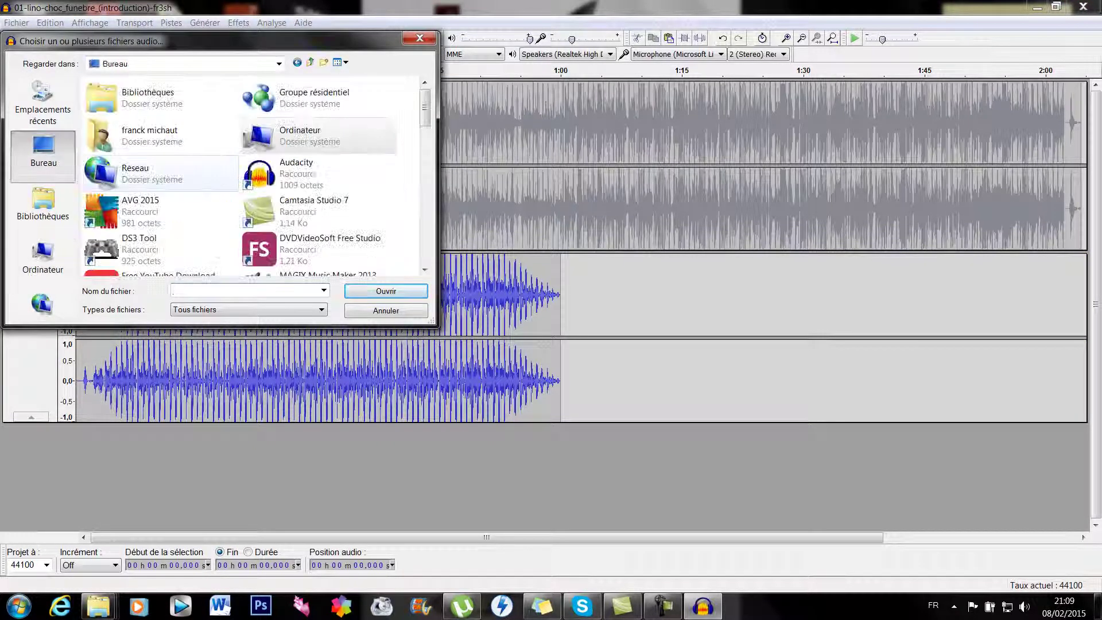
pyautogui.click(318, 211)
pyautogui.scroll(-1, 319, 211)
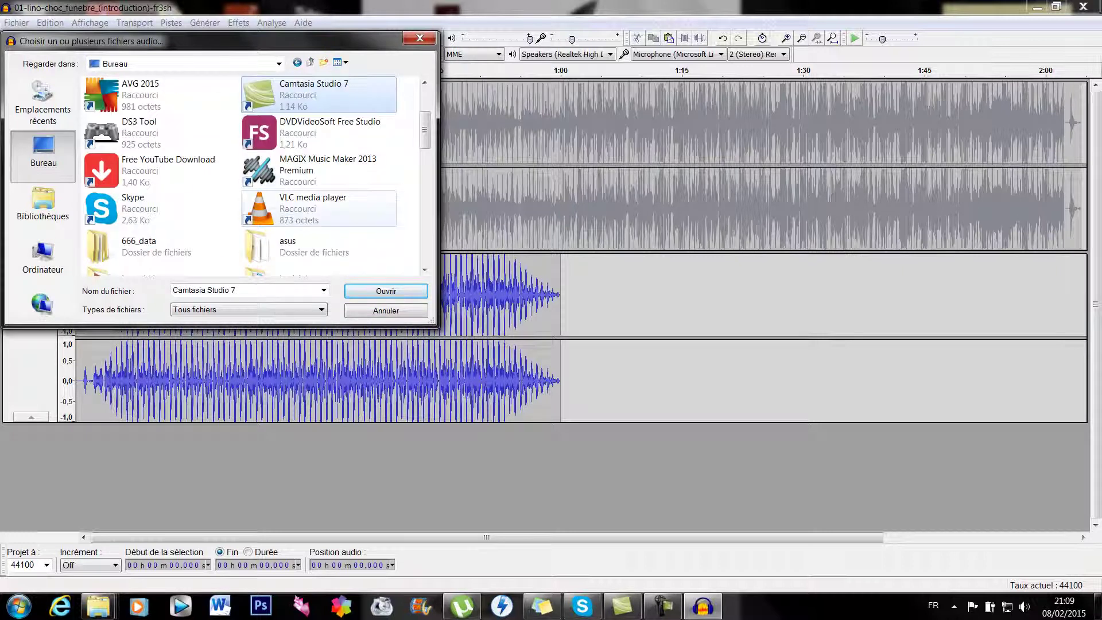
pyautogui.scroll(-2, 318, 202)
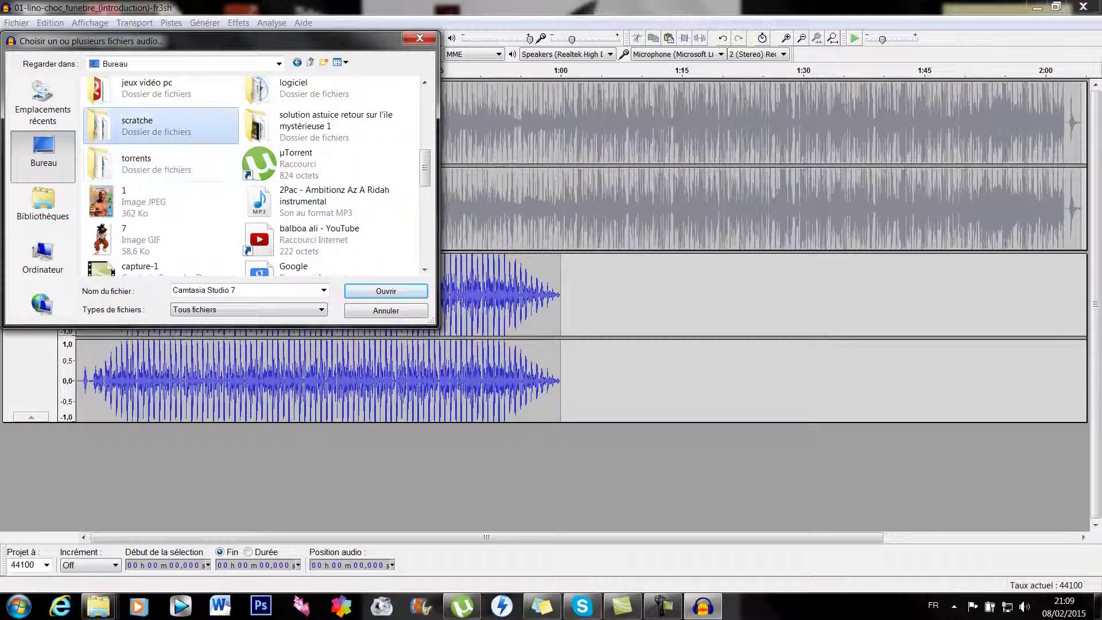
pyautogui.doubleClick(135, 127)
# Preview the Big_Scratch A sample from the scratche folder in the media player, and close the player.
pyautogui.scroll(-4, 252, 175)
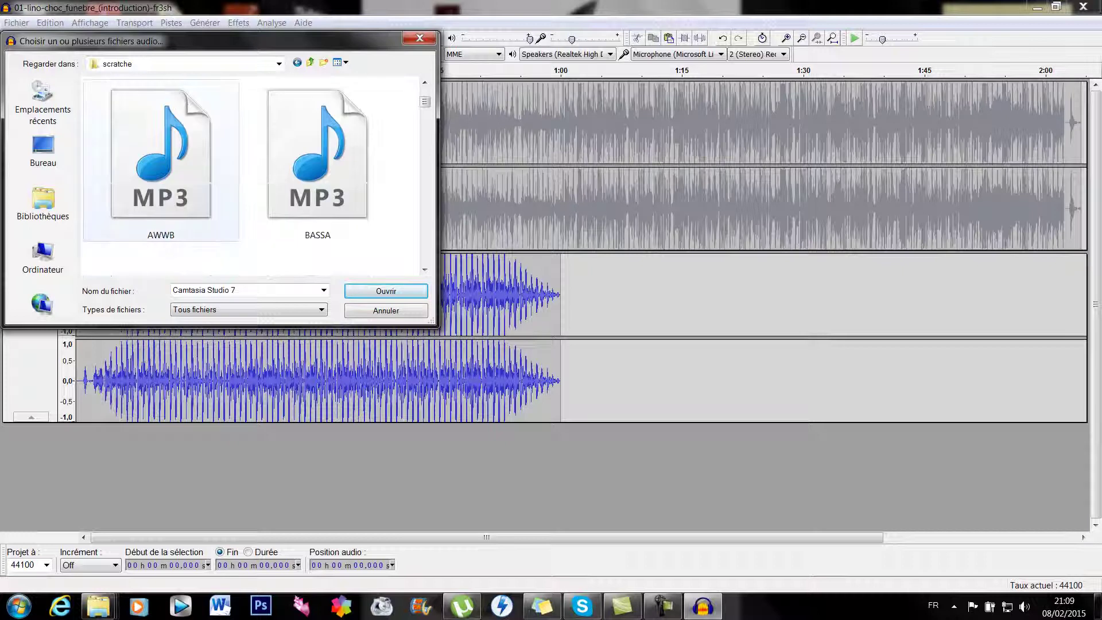
pyautogui.scroll(-4, 252, 175)
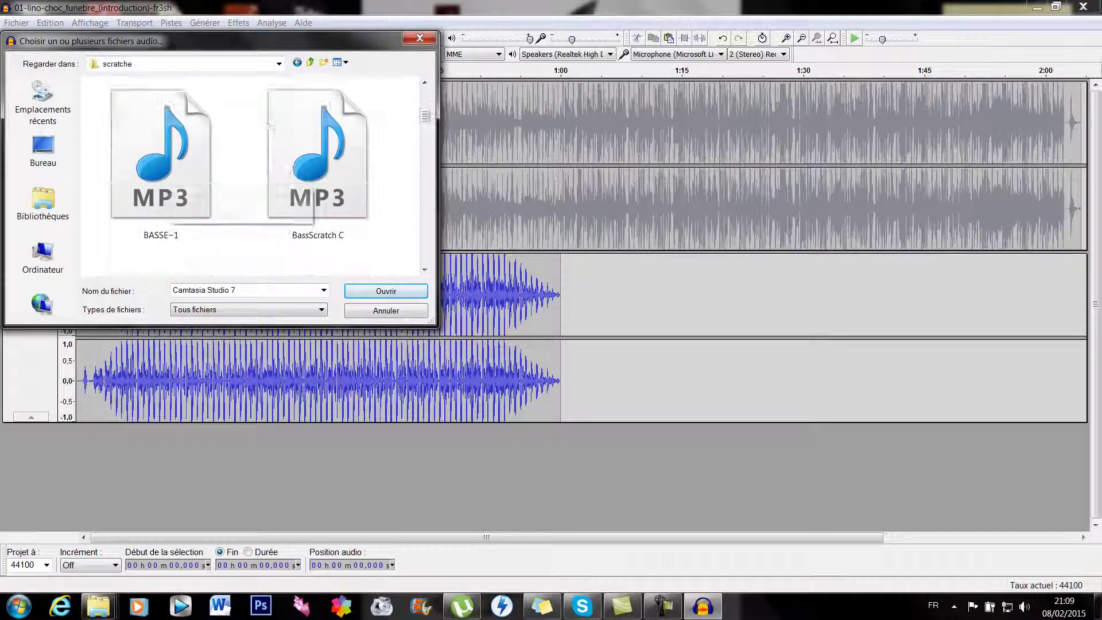
pyautogui.scroll(-2, 169, 181)
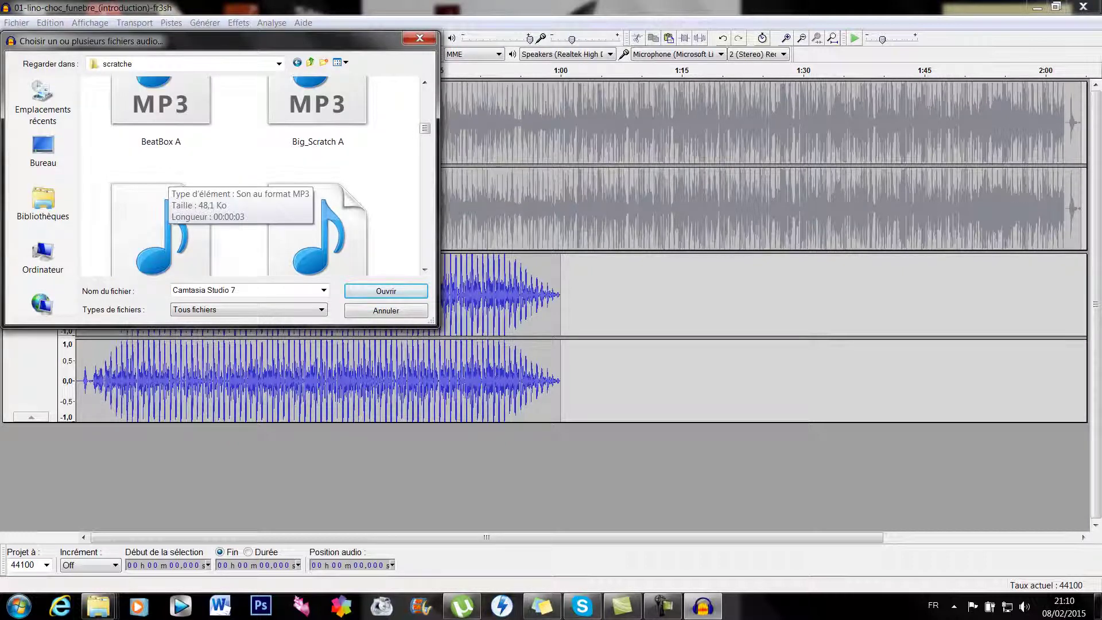
pyautogui.scroll(2, 167, 183)
pyautogui.click(317, 229)
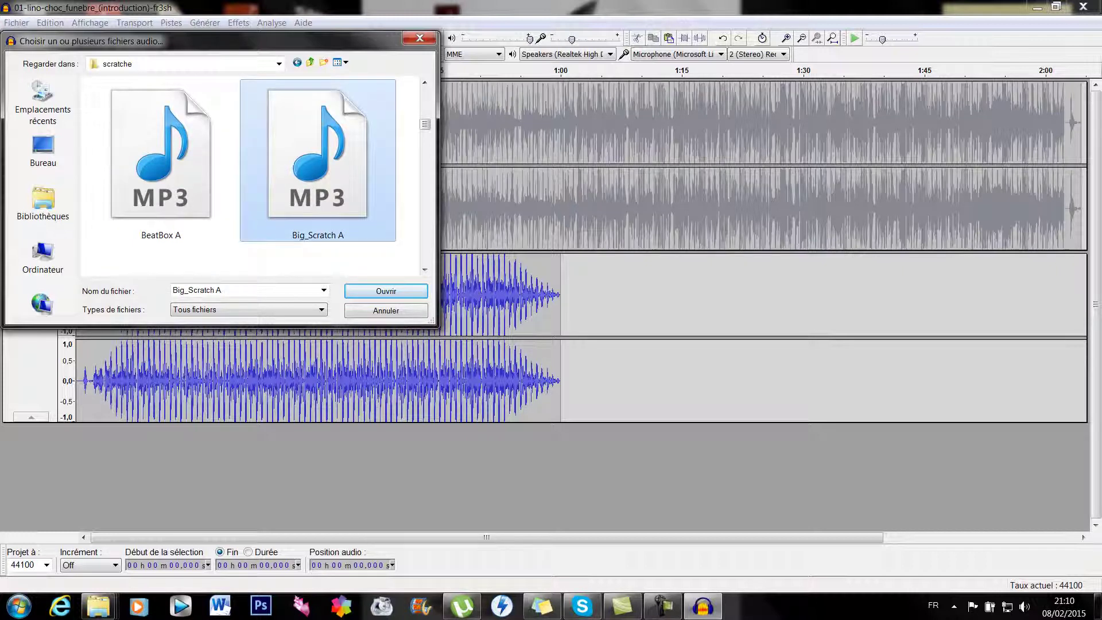
pyautogui.rightClick(270, 182)
pyautogui.click(304, 208)
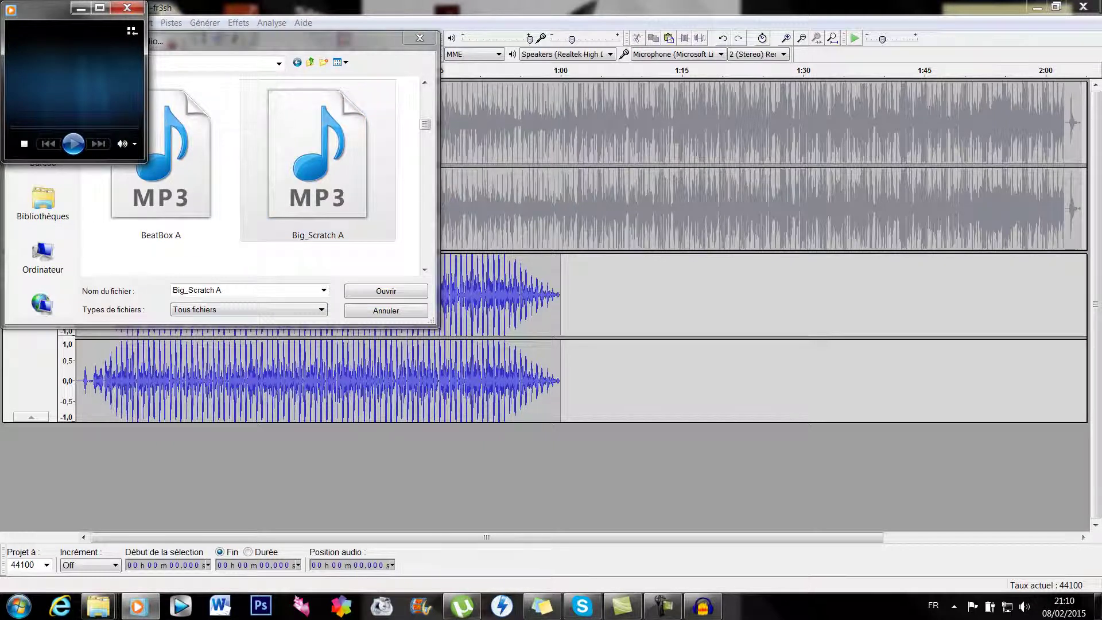
pyautogui.click(127, 7)
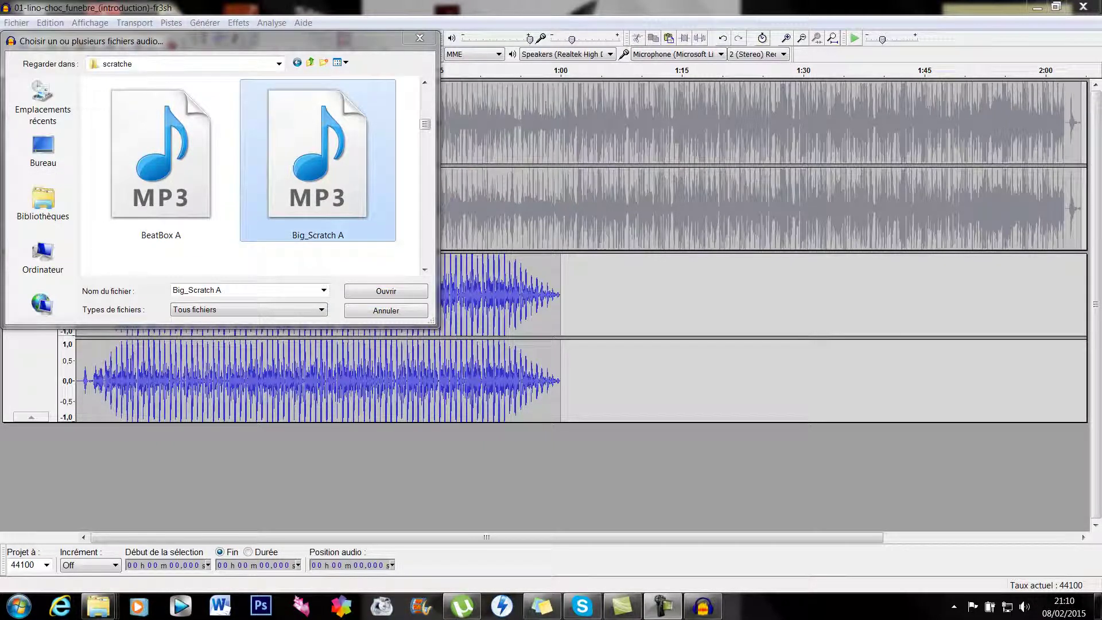
# Find the ROCKYOB scratch sample in the scratche folder and import it as a new track.
pyautogui.scroll(-6, 322, 230)
pyautogui.scroll(-3, 337, 231)
pyautogui.scroll(-5, 312, 221)
pyautogui.scroll(-6, 312, 221)
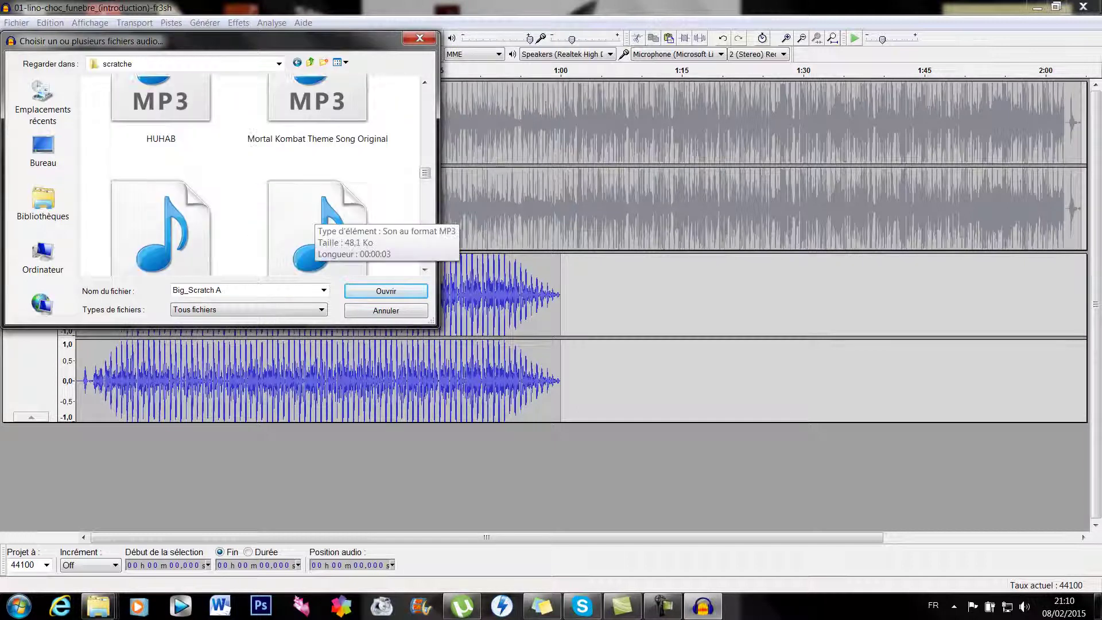
pyautogui.scroll(-2, 313, 221)
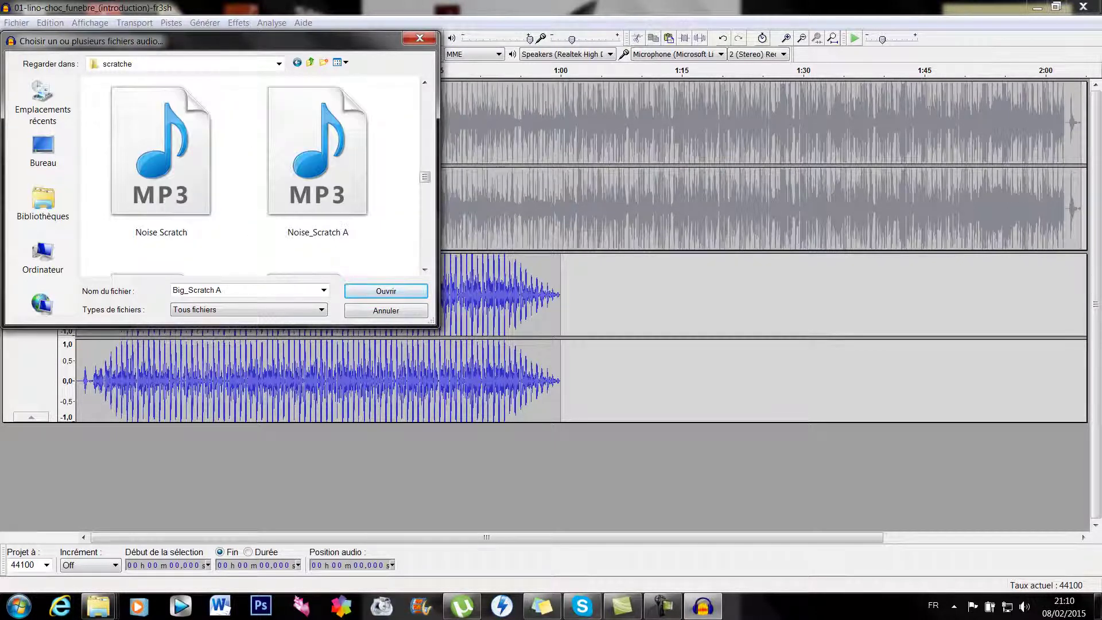
pyautogui.scroll(-2, 313, 221)
pyautogui.scroll(-5, 313, 221)
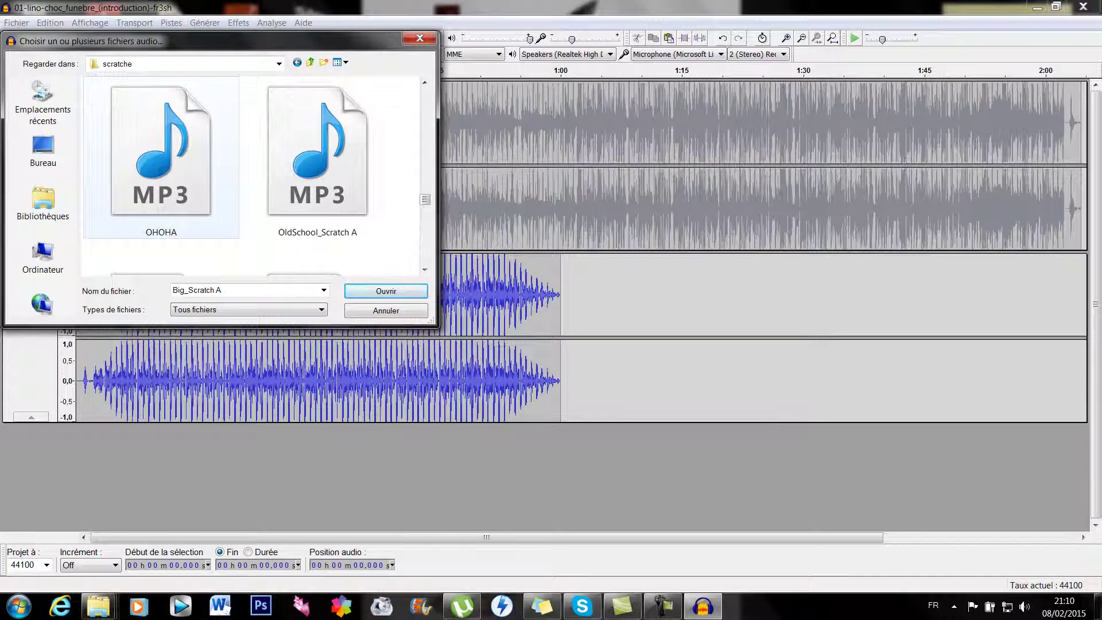
pyautogui.scroll(-3, 189, 221)
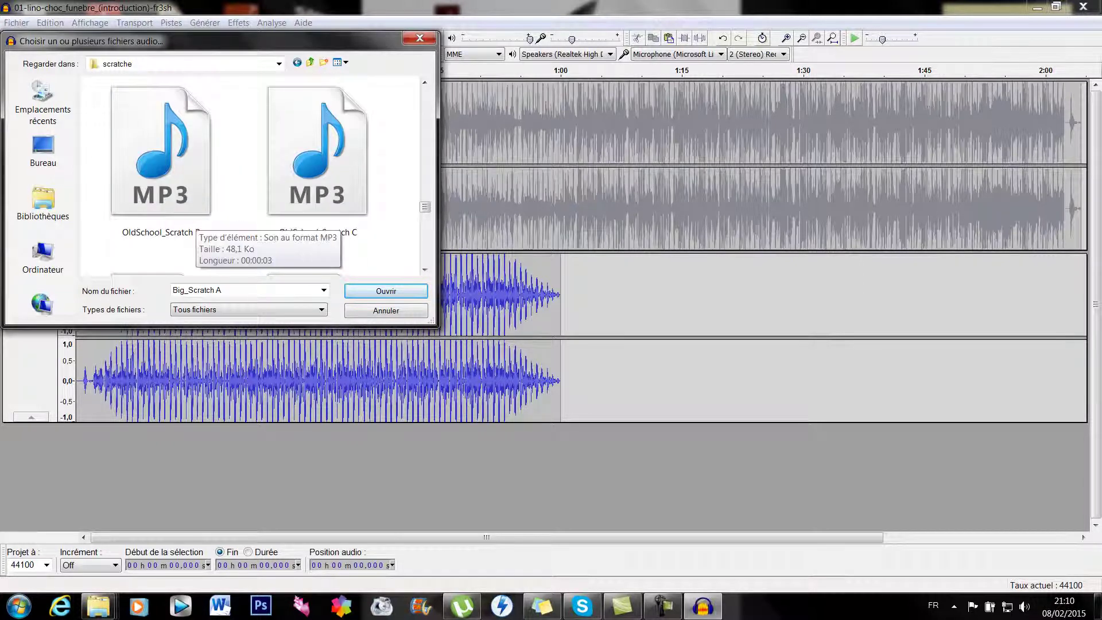
pyautogui.scroll(-2, 190, 221)
pyautogui.scroll(-2, 190, 221)
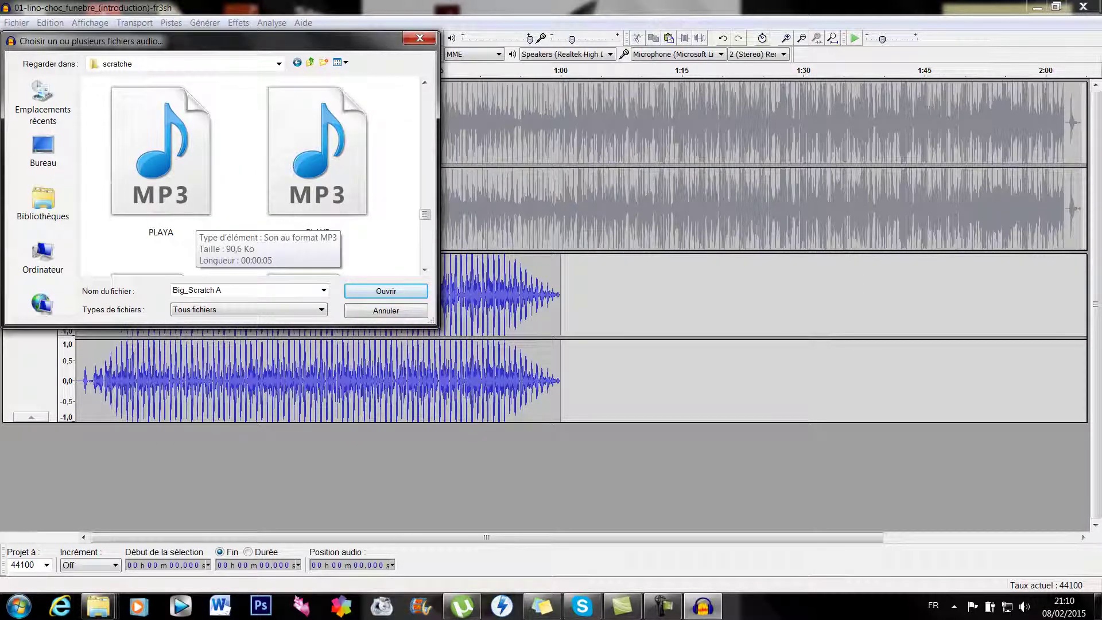
pyautogui.scroll(-5, 189, 221)
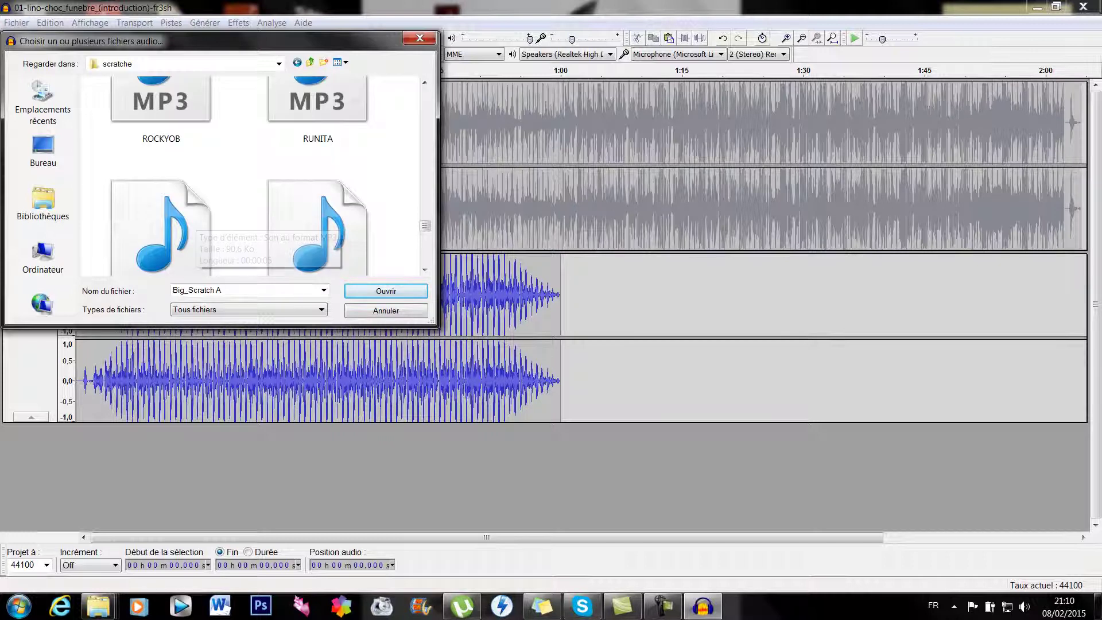
pyautogui.click(160, 109)
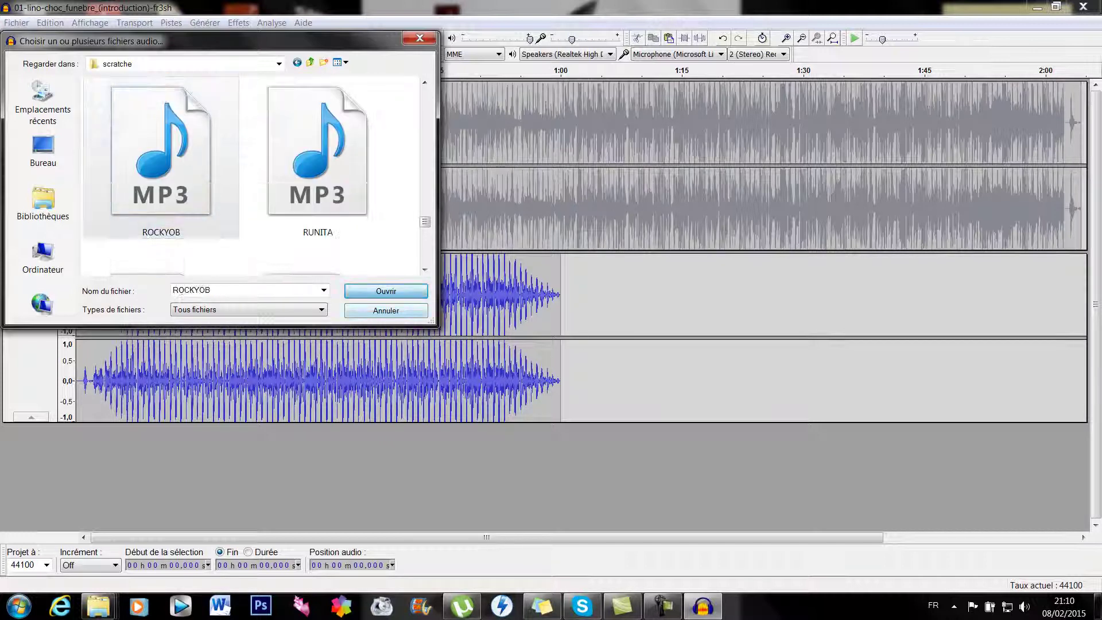
pyautogui.press('Return')
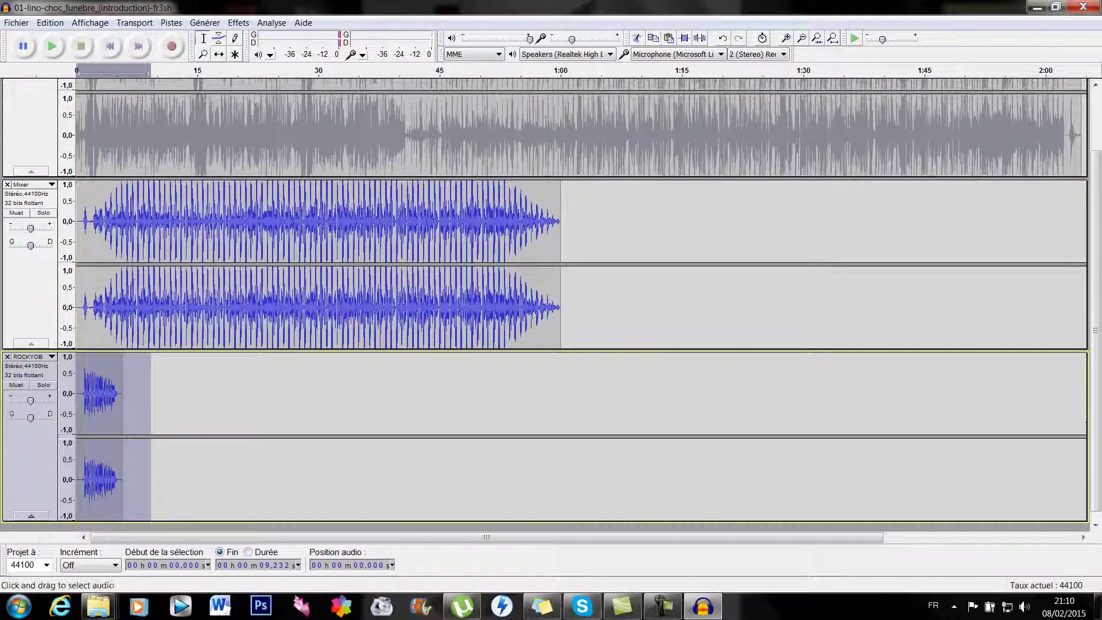
# Paste copies of the ROCKYOB scratch into its own track at about 20 s, 35 s, 52.6 s and 6.4 s.
pyautogui.click(238, 436)
pyautogui.hotkey('ctrl', 'v')
pyautogui.moveTo(361, 436); pyautogui.dragTo(363, 436)
pyautogui.click(667, 38)
pyautogui.click(500, 423)
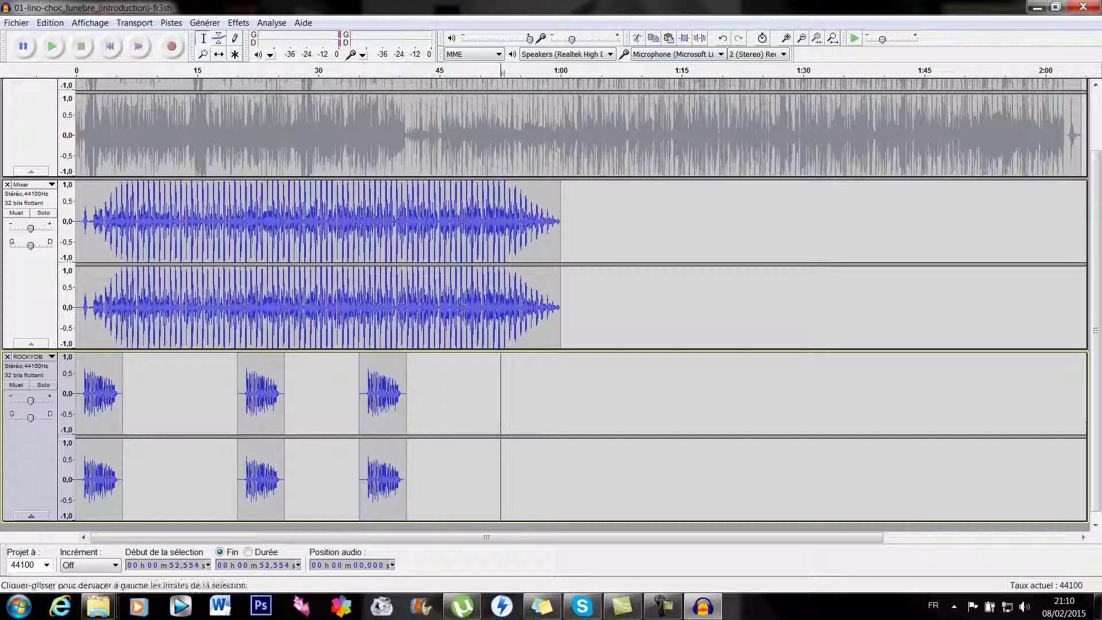
pyautogui.hotkey('ctrl', 'v')
pyautogui.click(129, 476)
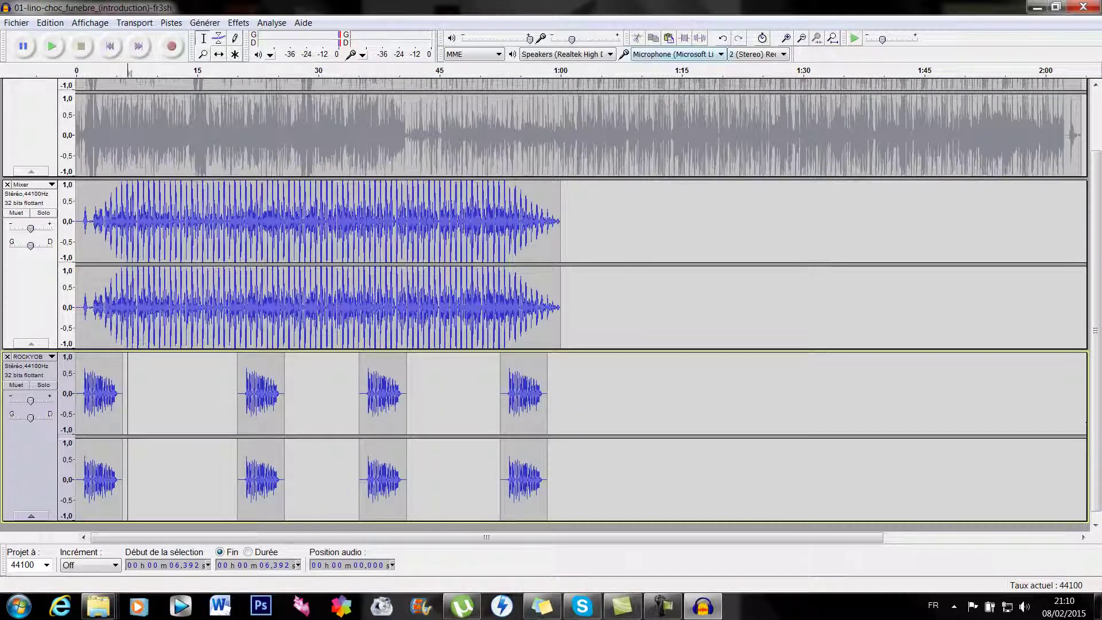
pyautogui.hotkey('ctrl', 'v')
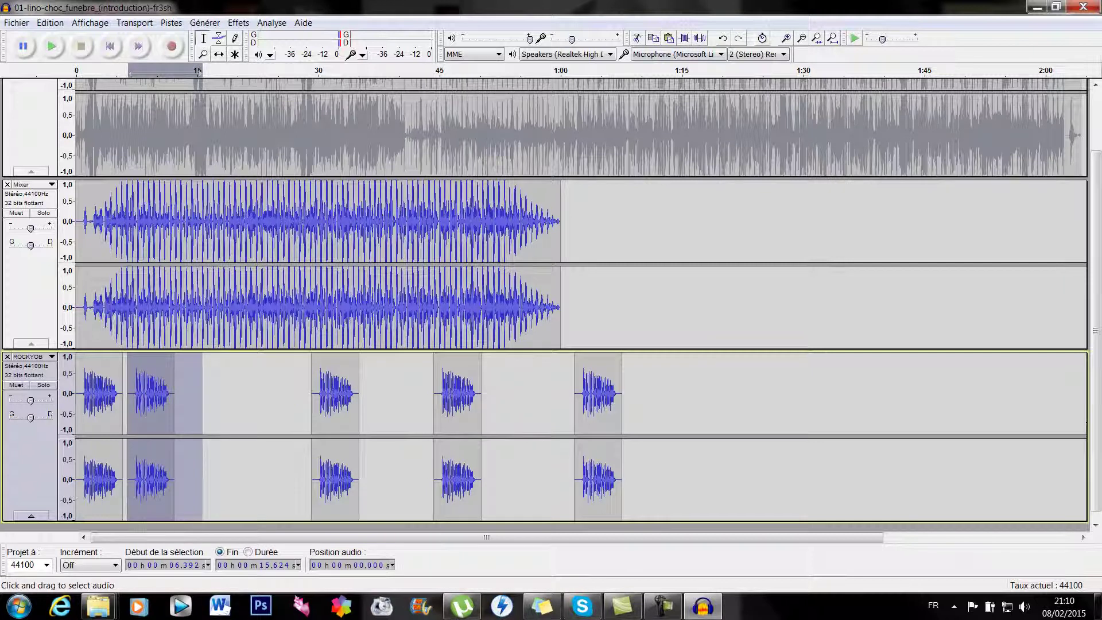
# Cut the ROCKYOB scratch at the start of its track and shift the last copy earlier, to end at about 1:00.
pyautogui.moveTo(126, 477); pyautogui.dragTo(76, 476)
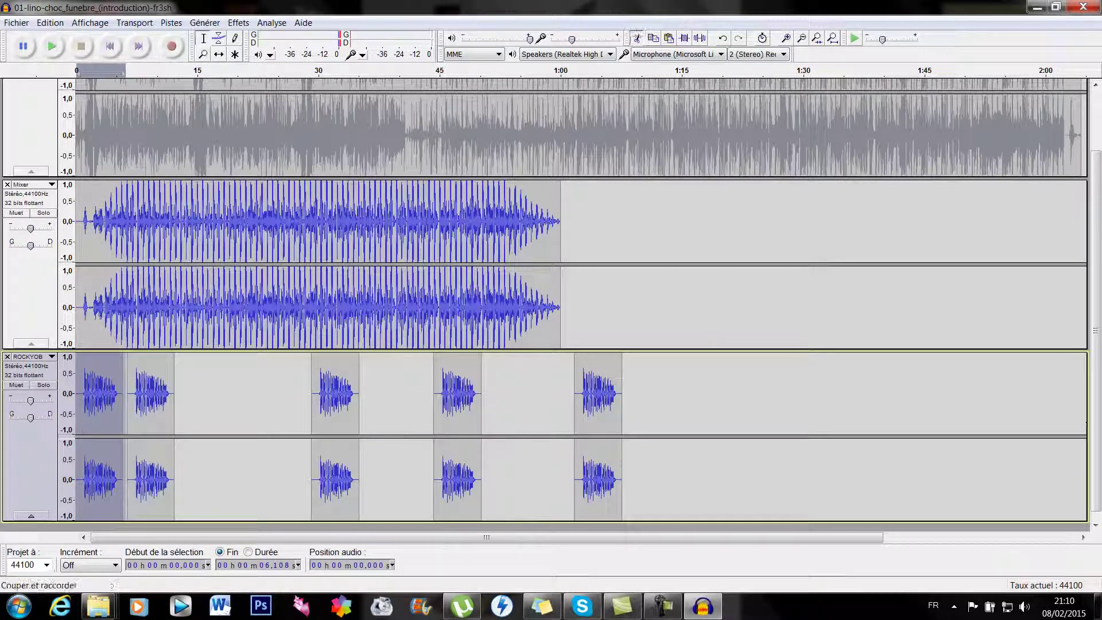
pyautogui.click(636, 38)
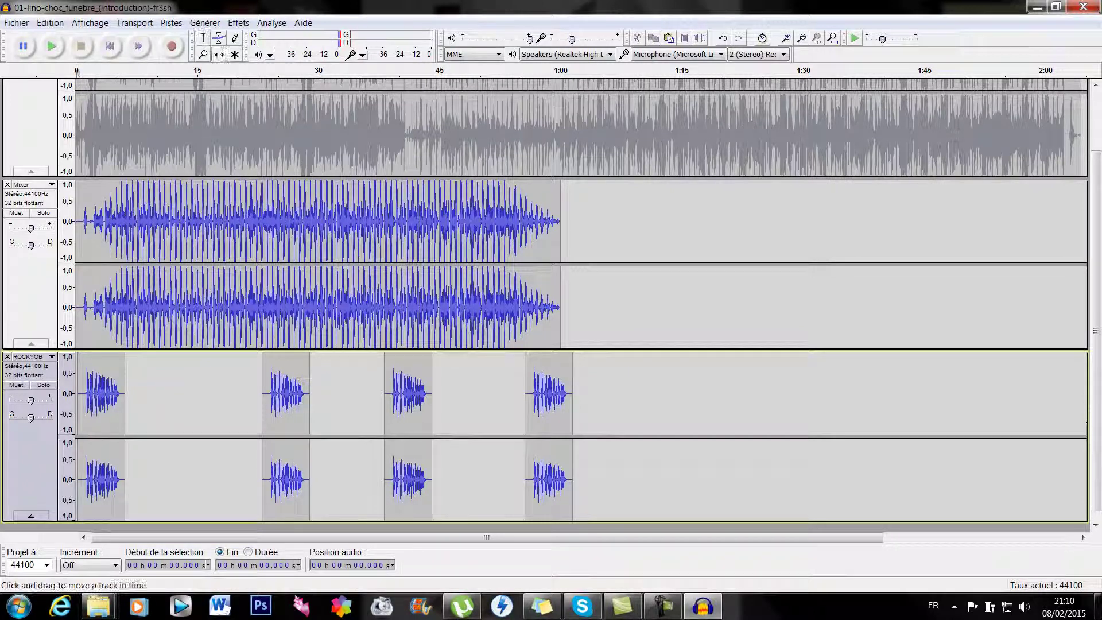
pyautogui.moveTo(548, 396); pyautogui.dragTo(534, 396)
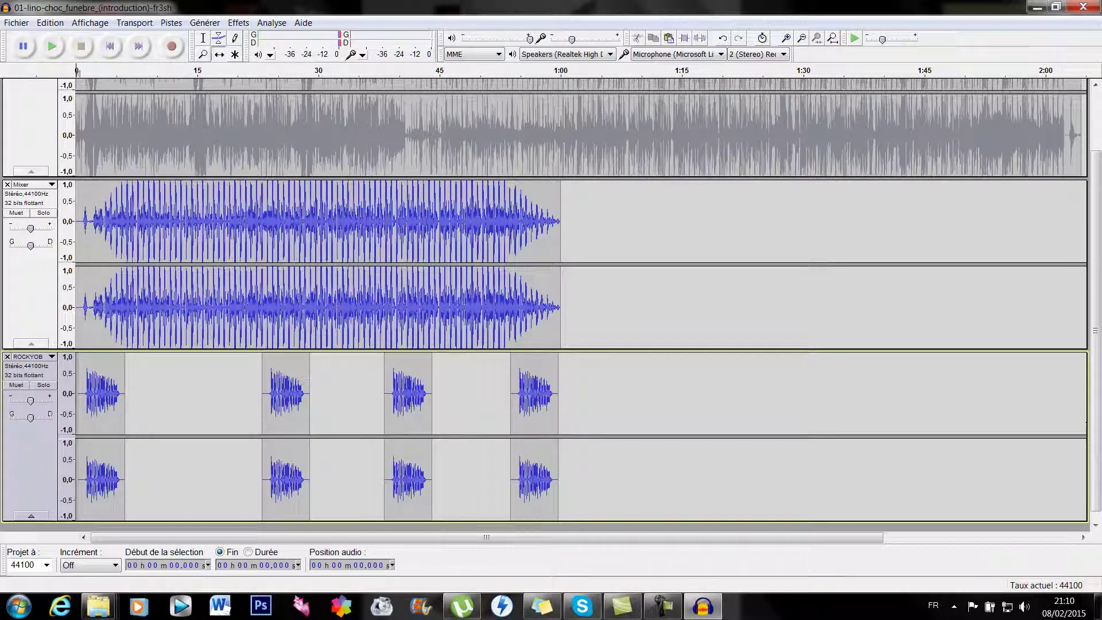
# Select the Juicy mix and ROCKYOB scratch tracks together and render them into a single track with Mix and Render.
pyautogui.moveTo(737, 436); pyautogui.dragTo(77, 258)
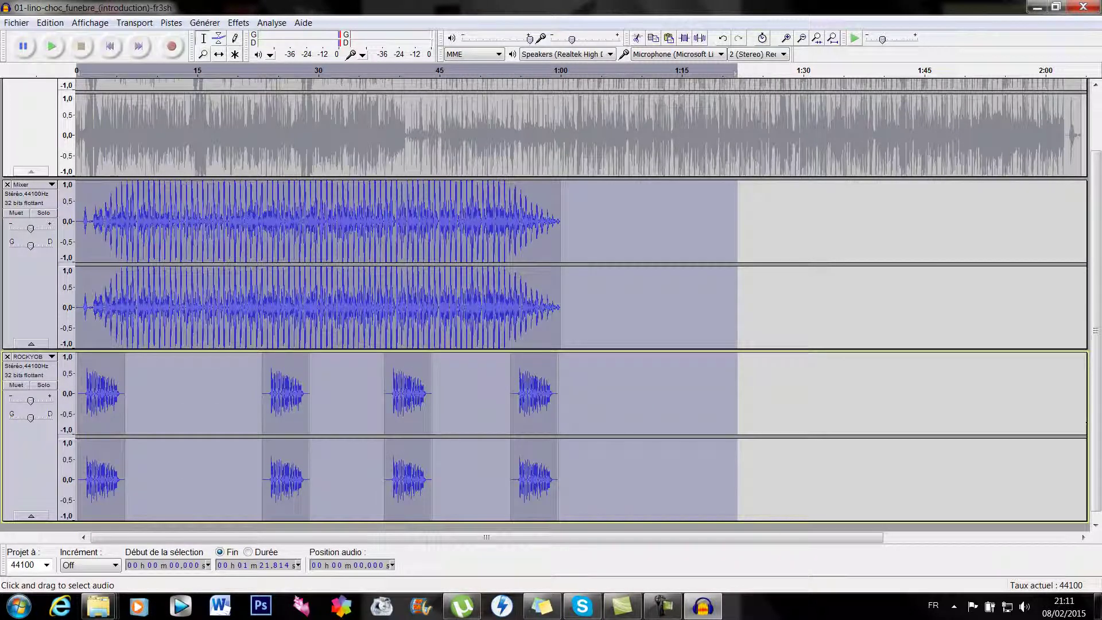
pyautogui.click(171, 23)
pyautogui.click(210, 70)
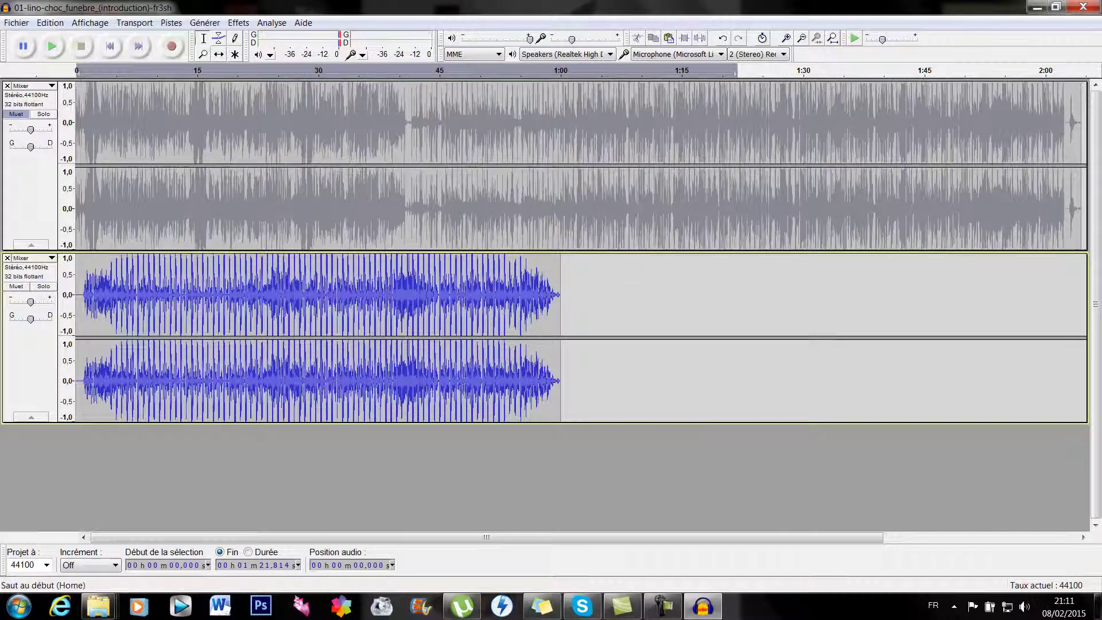
# Play the rendered scratch mix from the beginning to its end at 1:00, and return to the start.
pyautogui.click(109, 46)
pyautogui.click(53, 46)
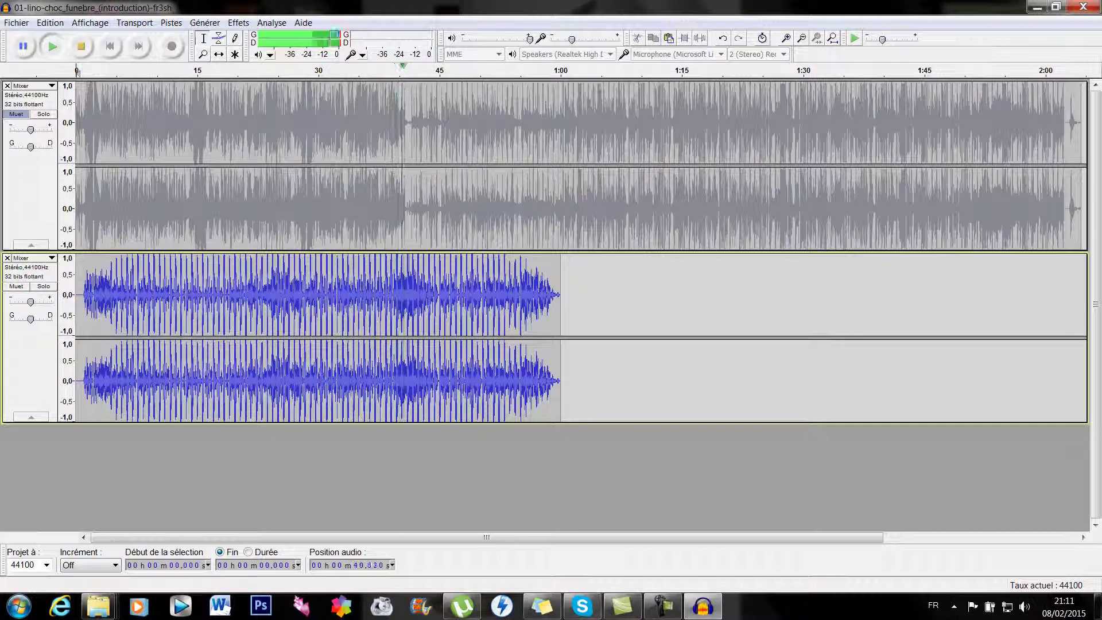
pyautogui.click(662, 606)
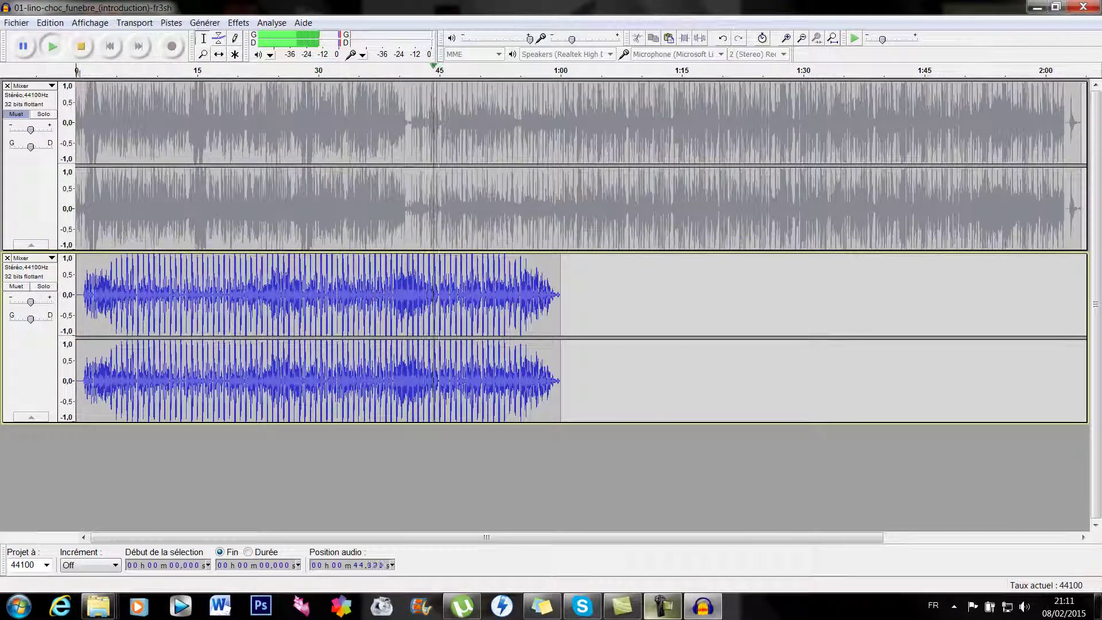
pyautogui.moveTo(622, 605)
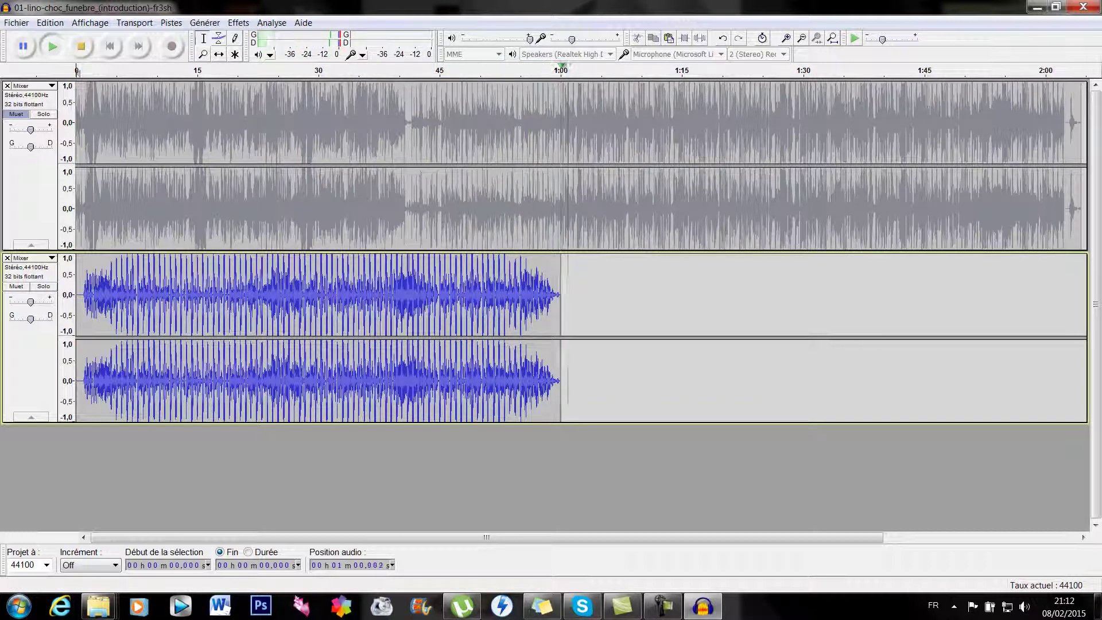
pyautogui.press('space')
pyautogui.click(107, 46)
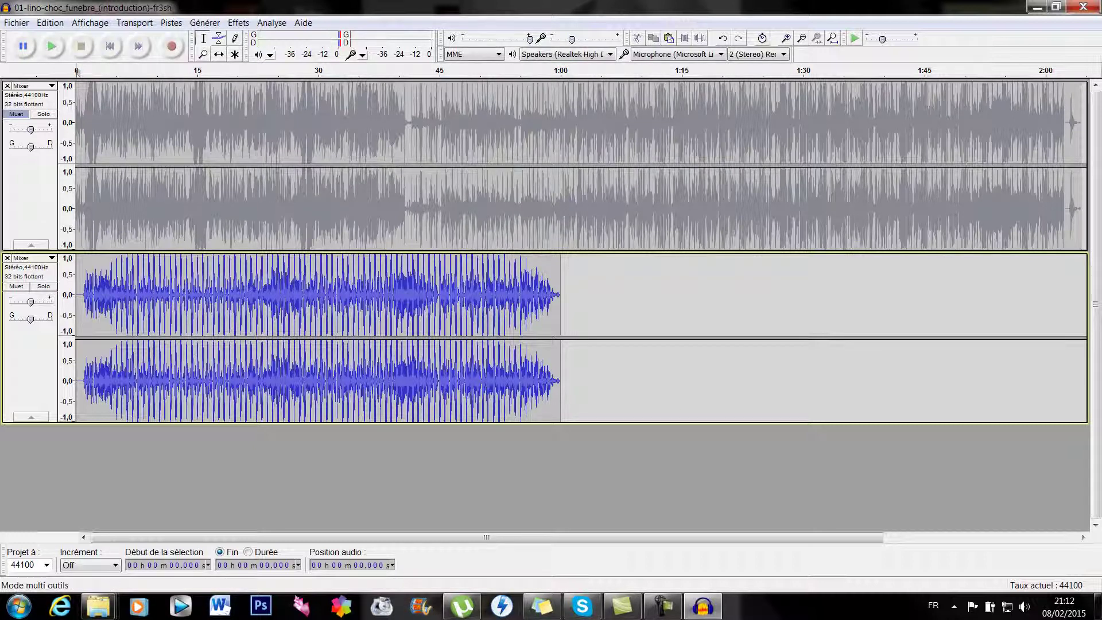
# Time-shift the rendered scratch mix to start at about 2:02, at the end of the muted upper mix track.
pyautogui.click(218, 54)
pyautogui.moveTo(273, 335); pyautogui.dragTo(989, 336)
pyautogui.moveTo(433, 537); pyautogui.dragTo(733, 537)
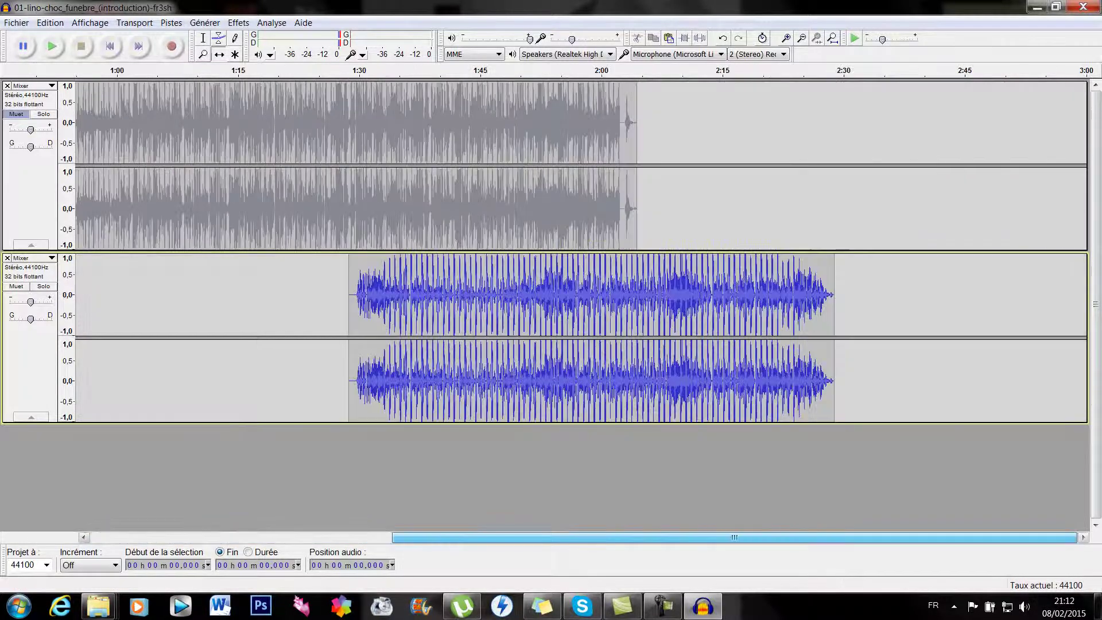
pyautogui.moveTo(591, 294); pyautogui.dragTo(862, 295)
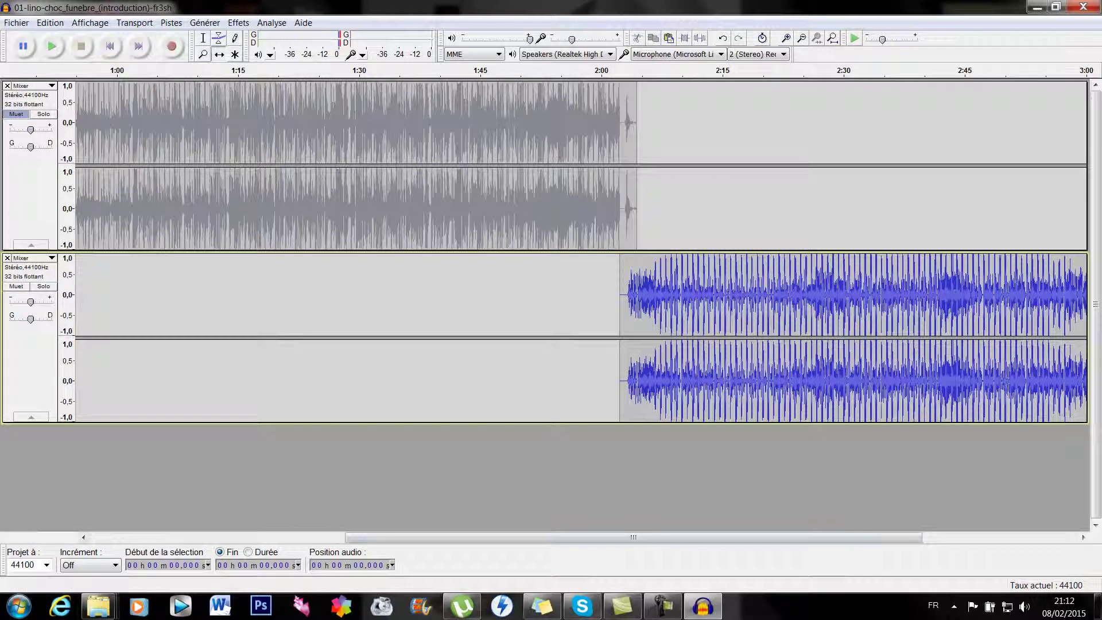
pyautogui.hscroll(3, 574, 252)
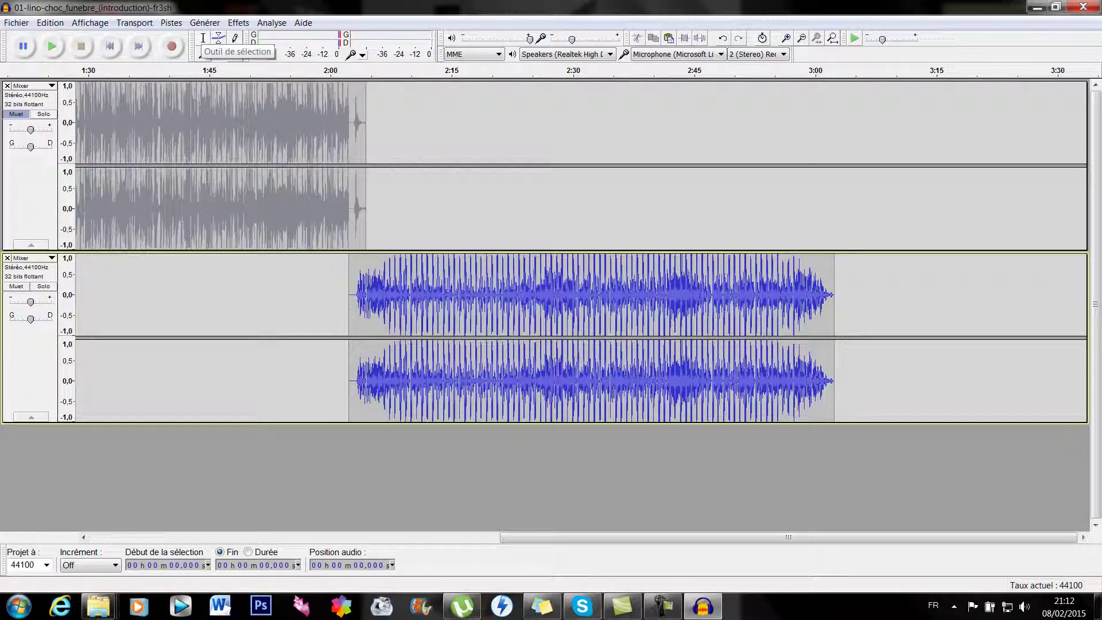
# Mix and render both tracks into one, and play the transition between the two songs from about 1:40.
pyautogui.moveTo(925, 287); pyautogui.dragTo(1, 172)
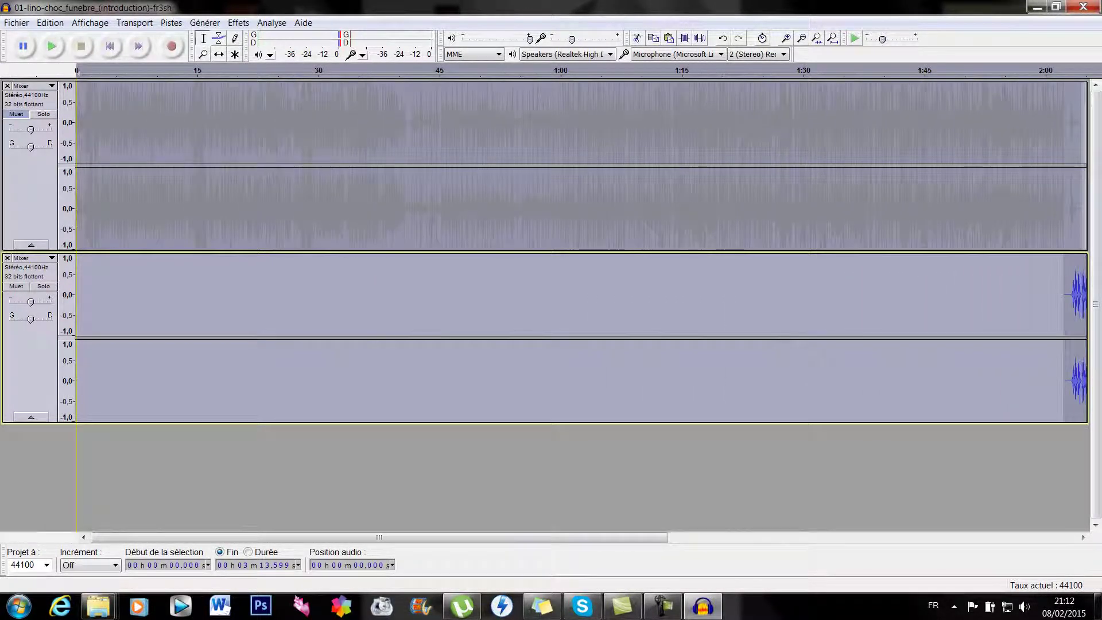
pyautogui.click(170, 22)
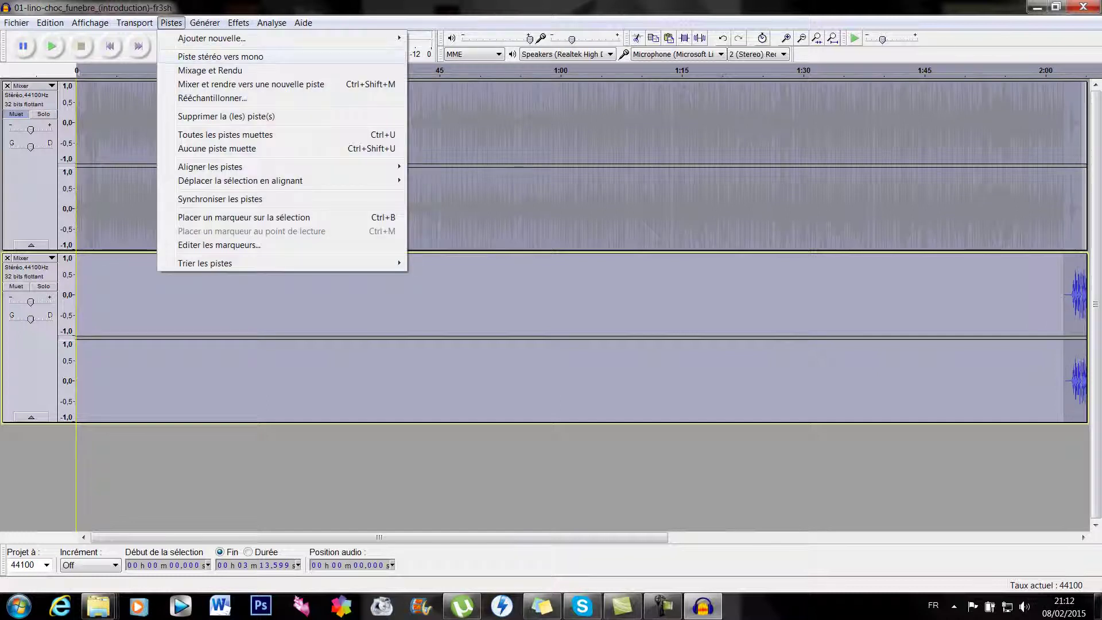
pyautogui.press('Down')
pyautogui.press('Return')
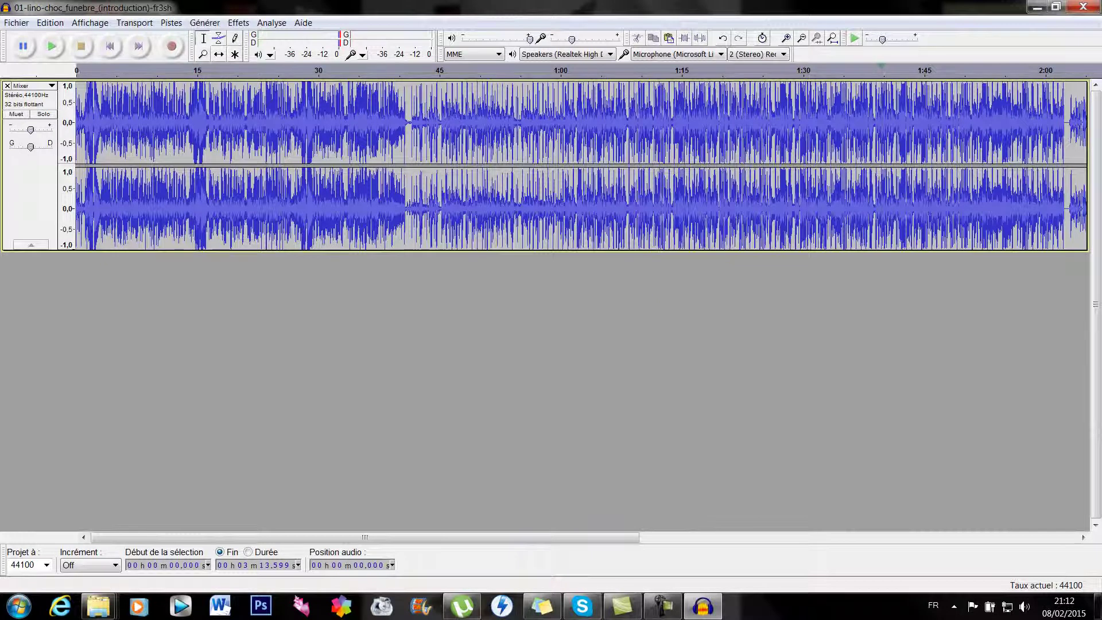
pyautogui.click(880, 68)
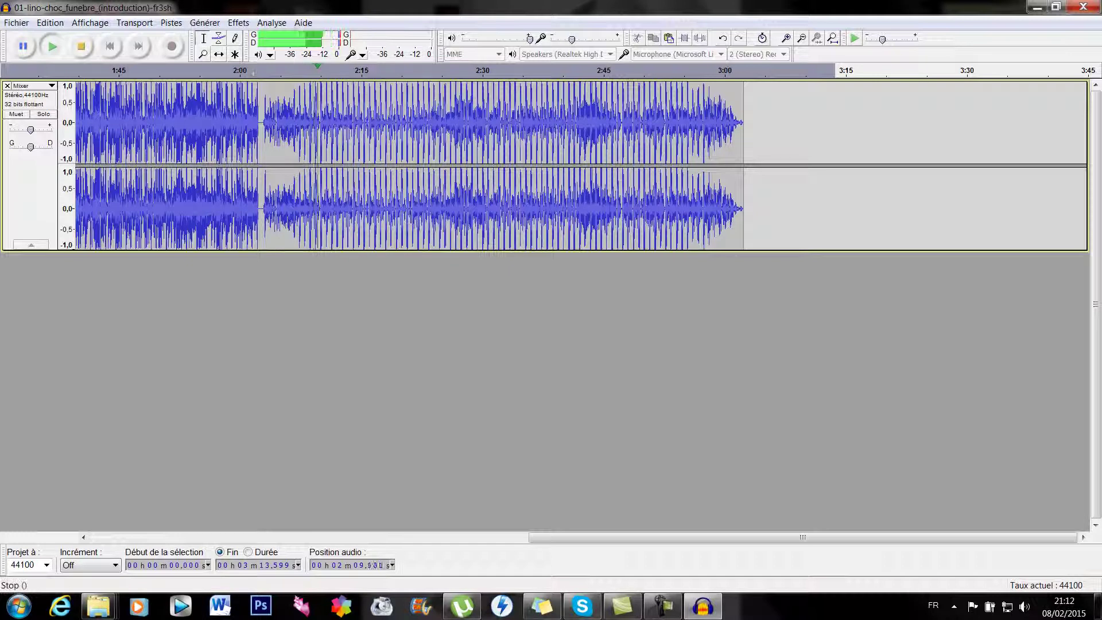
pyautogui.click(81, 46)
# Import the End_Game sample from the scratche folder as a new track.
pyautogui.click(16, 22)
pyautogui.moveTo(38, 175)
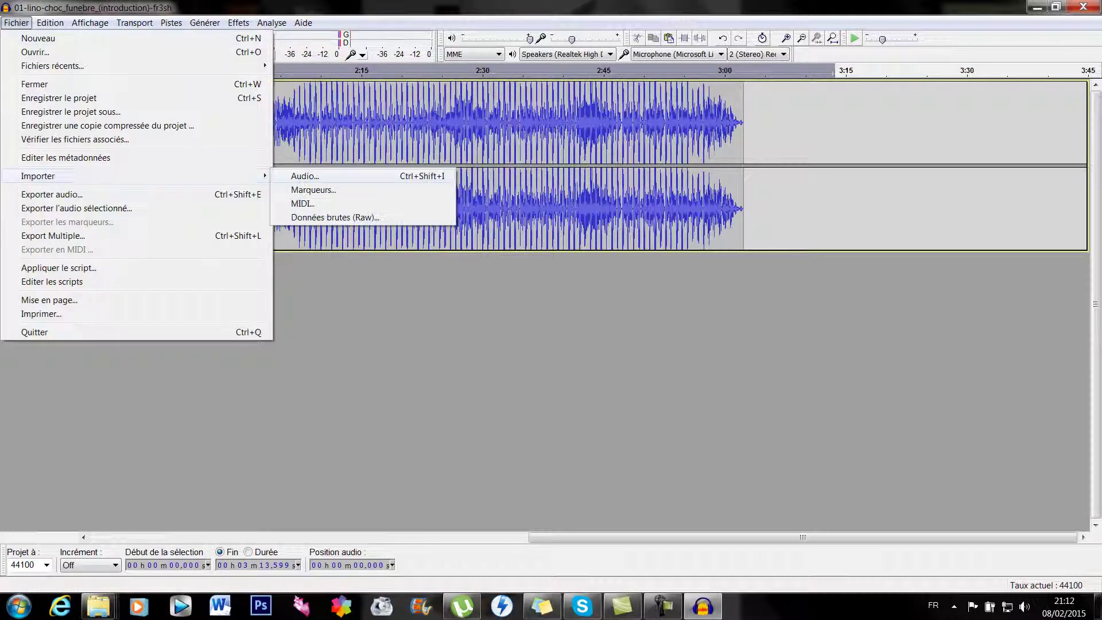
pyautogui.click(305, 176)
pyautogui.click(161, 159)
pyautogui.scroll(-2, 250, 175)
pyautogui.scroll(2, 250, 176)
pyautogui.scroll(-4, 172, 200)
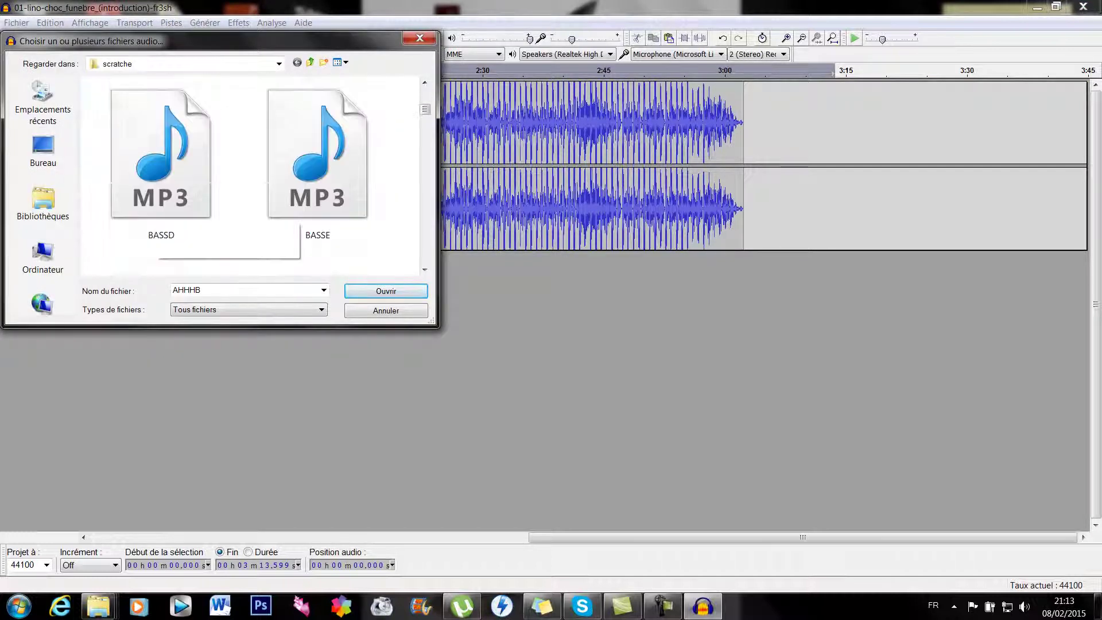
pyautogui.scroll(-5, 252, 175)
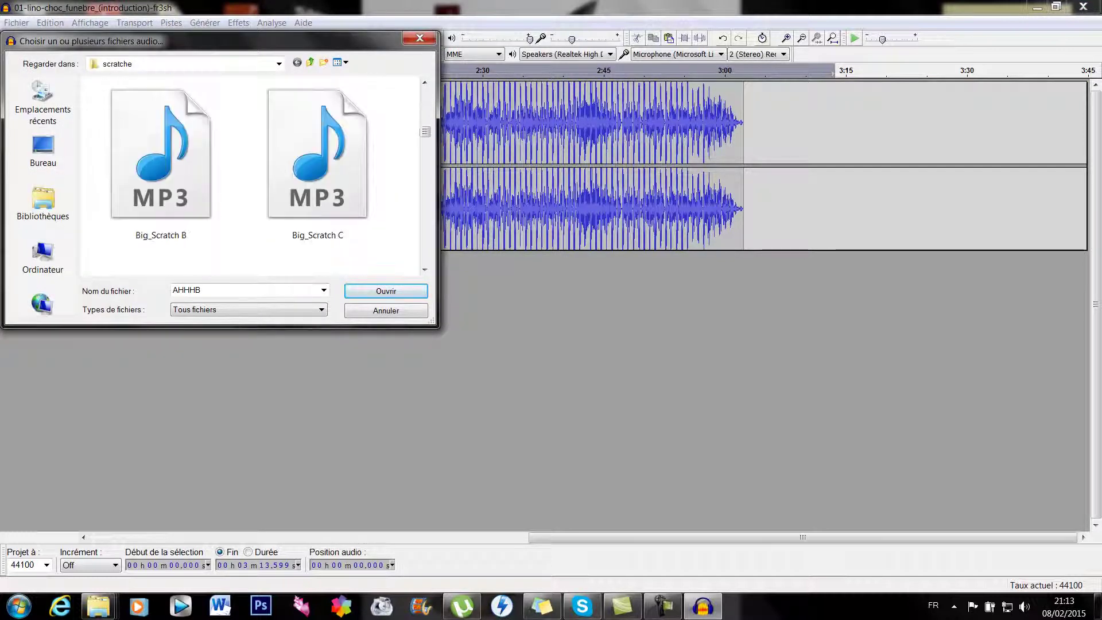
pyautogui.scroll(-2, 258, 172)
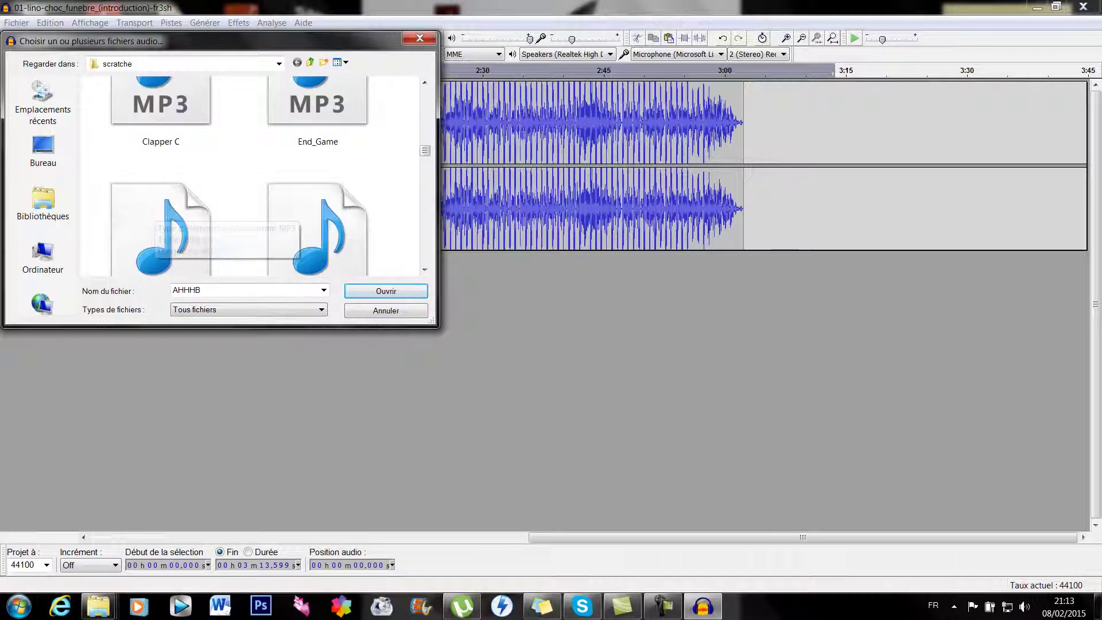
pyautogui.click(318, 114)
pyautogui.press('Return')
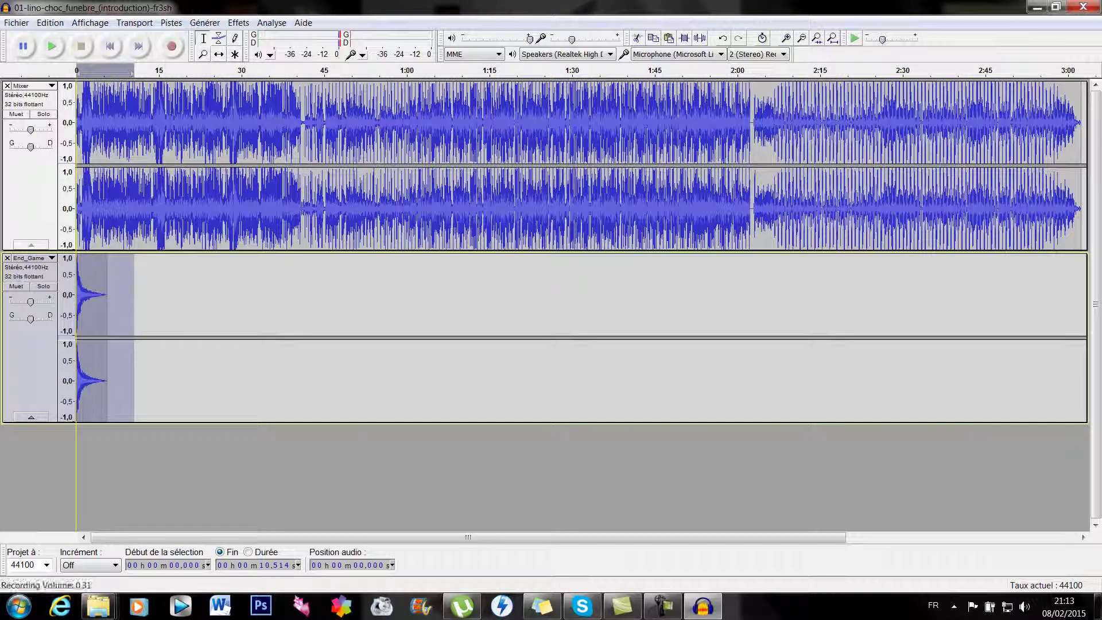
# Paste the cut ROCKYOB scratch over the End_Game clip and again at the end of the mix at 3:02.377.
pyautogui.click(668, 38)
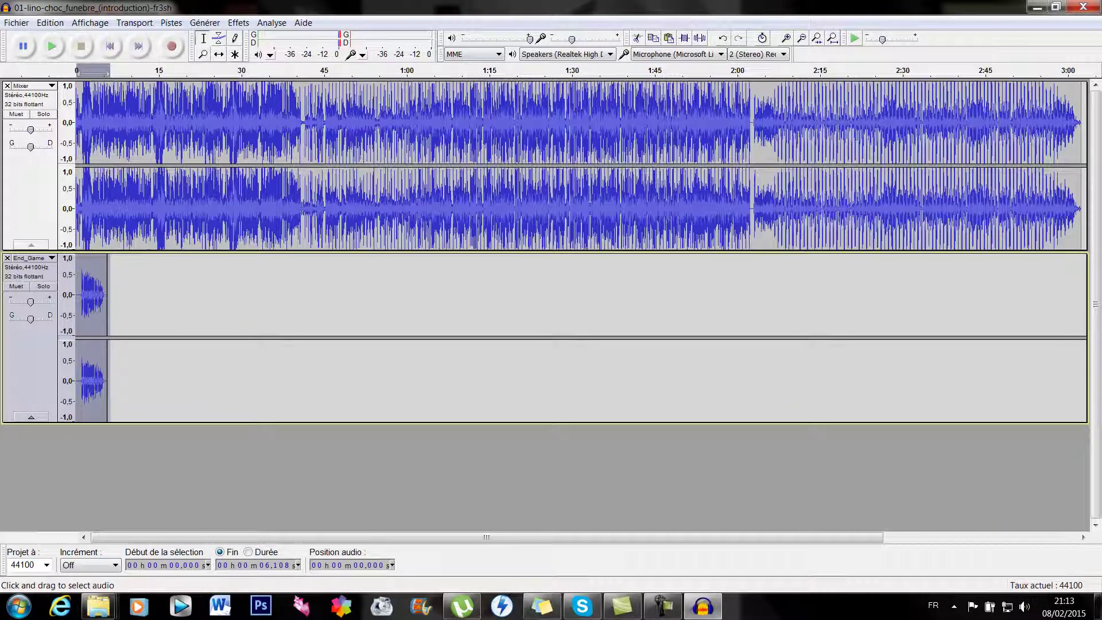
pyautogui.moveTo(487, 537); pyautogui.dragTo(681, 537)
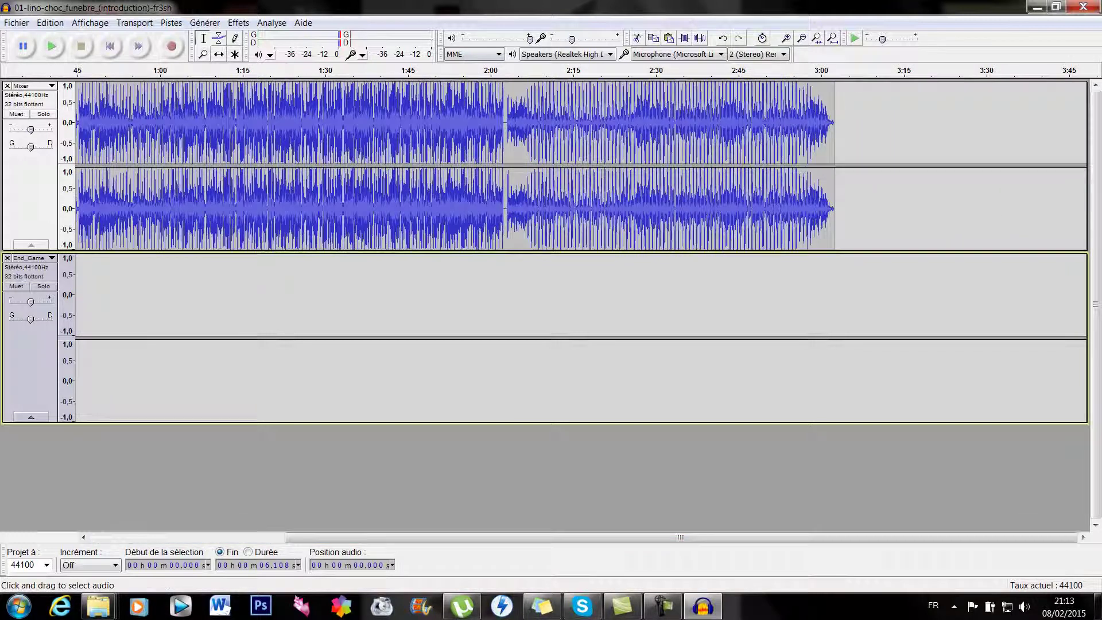
pyautogui.click(837, 208)
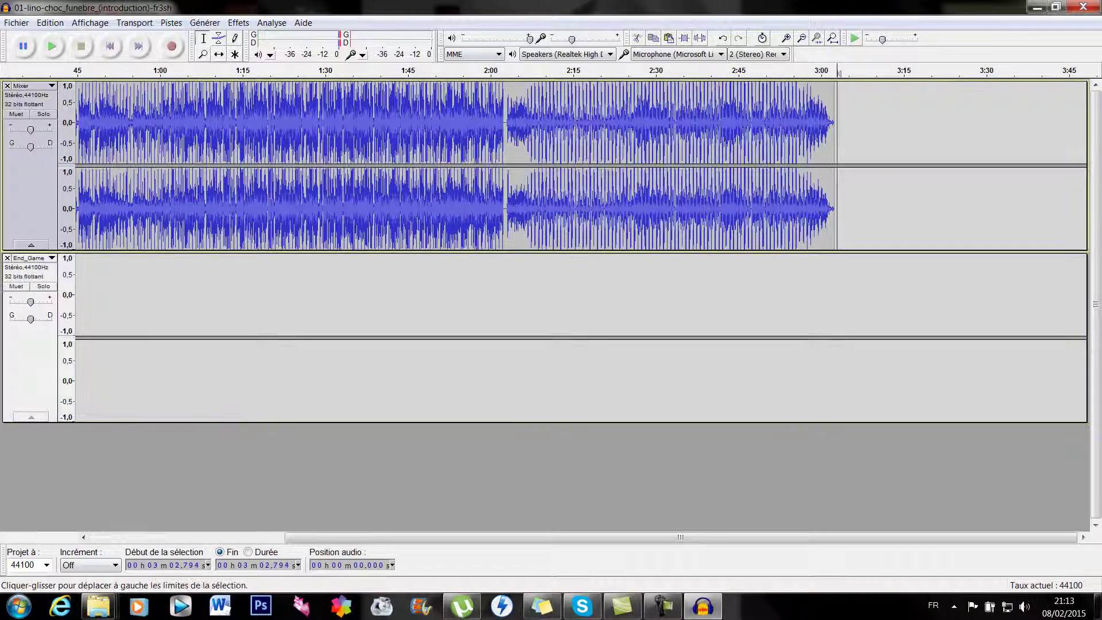
pyautogui.click(834, 207)
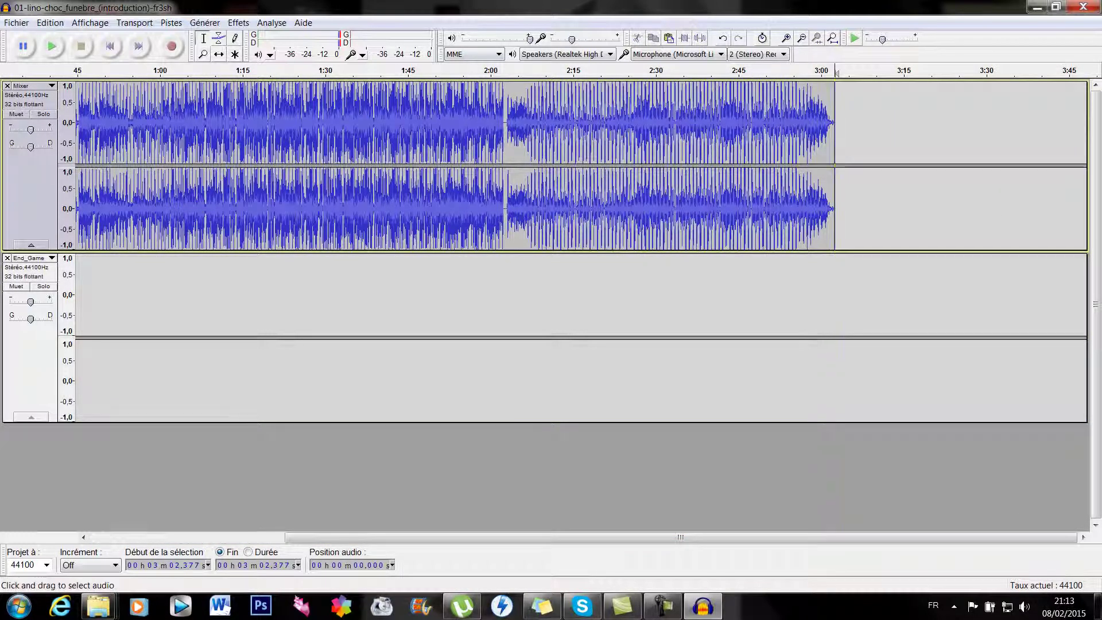
pyautogui.click(668, 38)
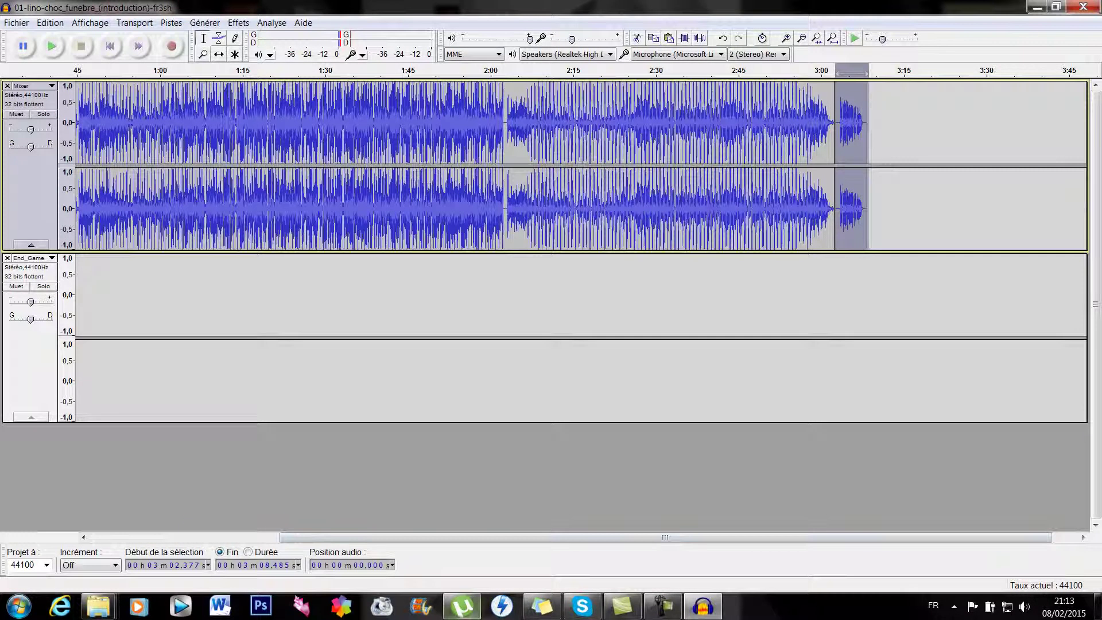
# Cut the pasted scratch from the start of the End_Game track.
pyautogui.moveTo(462, 537); pyautogui.dragTo(274, 537)
pyautogui.moveTo(117, 322); pyautogui.dragTo(76, 321)
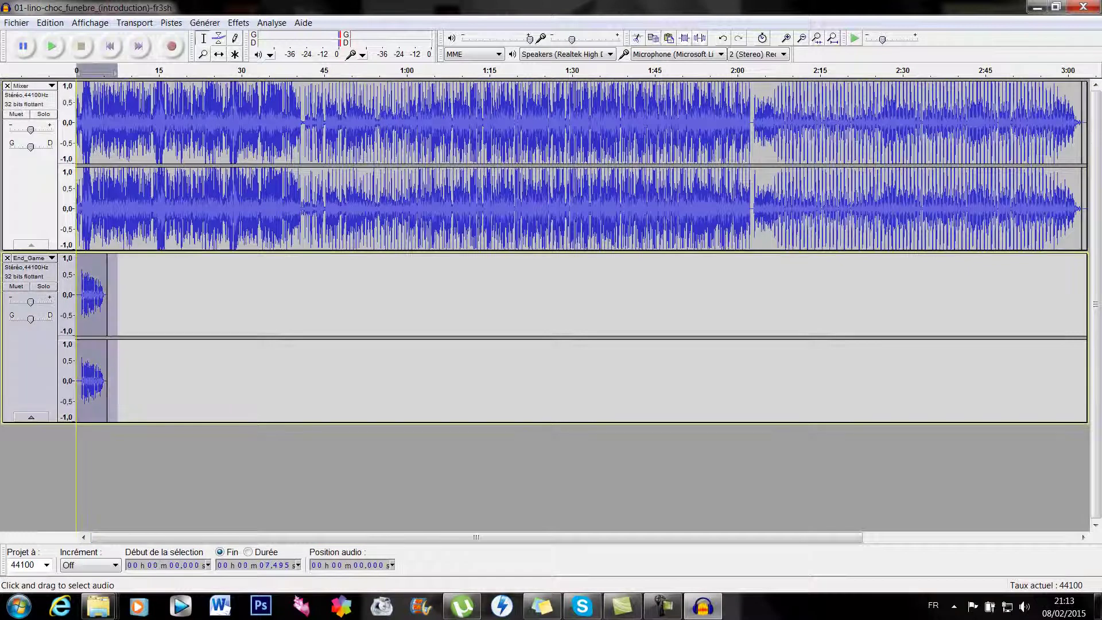
pyautogui.click(637, 38)
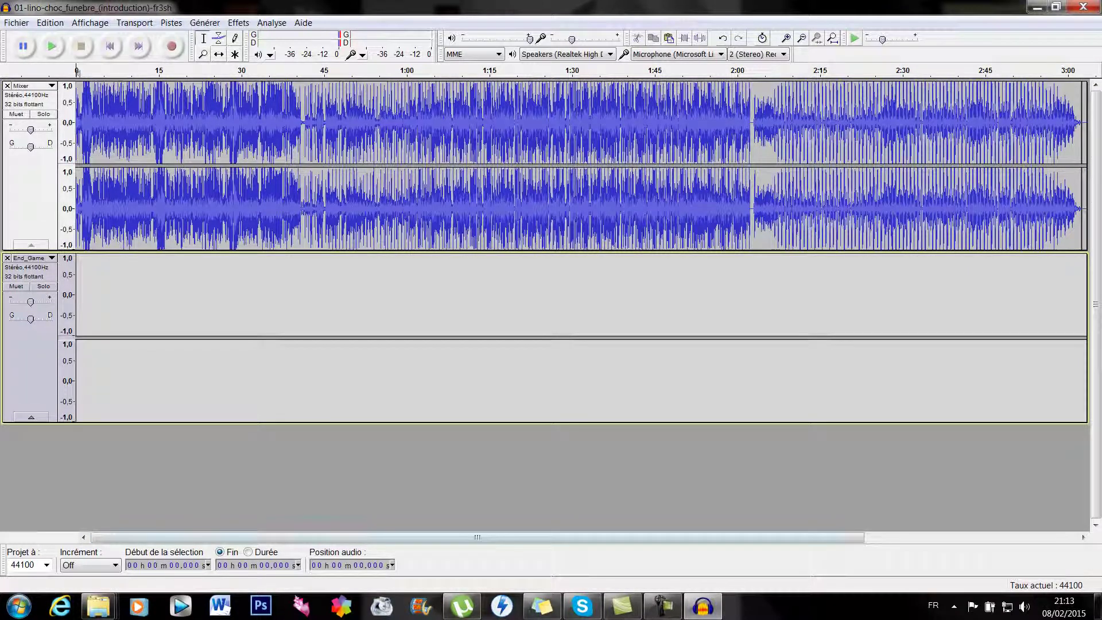
# Listen to the end of the mix from about 2:43 and again from about 2:56.
pyautogui.moveTo(477, 537); pyautogui.dragTo(690, 537)
pyautogui.click(695, 72)
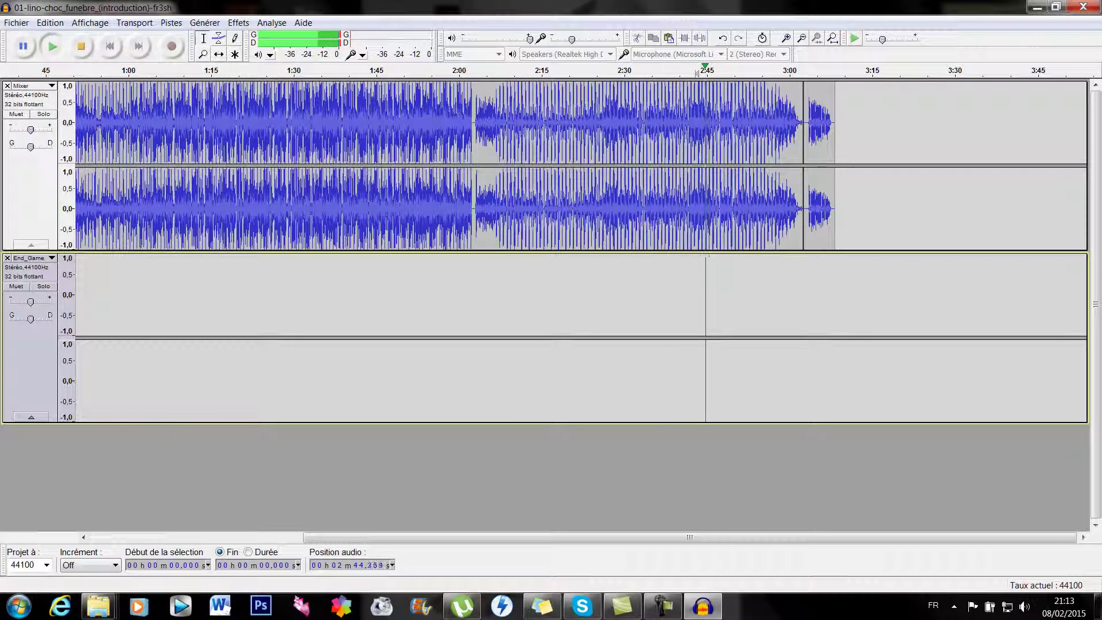
pyautogui.click(771, 72)
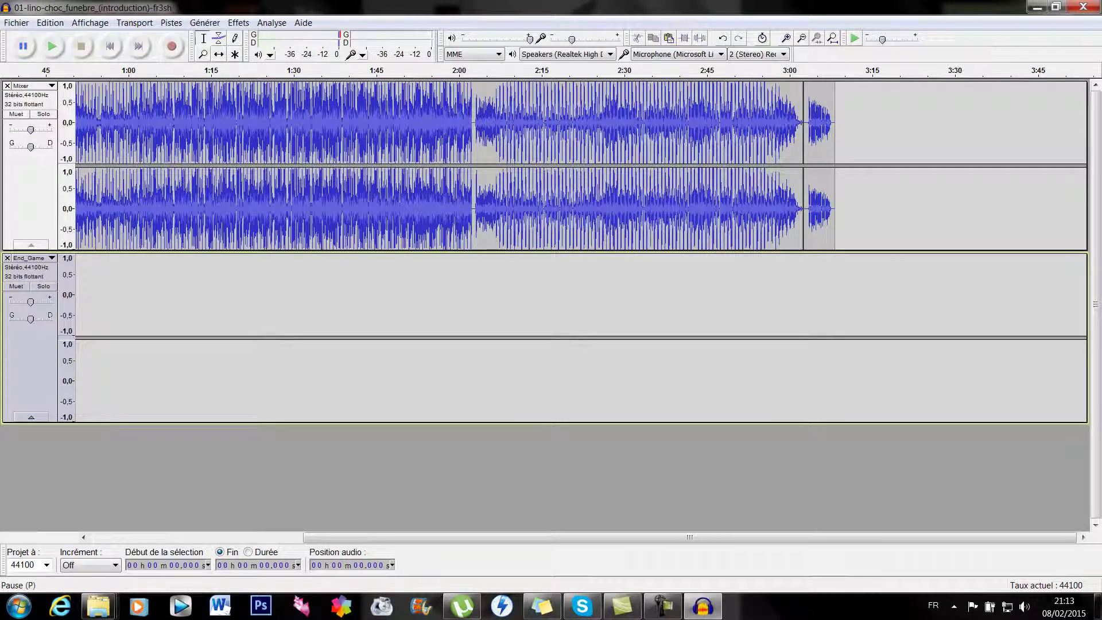
# Import the End_Game sample from the scratche folder again as another track.
pyautogui.click(16, 23)
pyautogui.moveTo(136, 175)
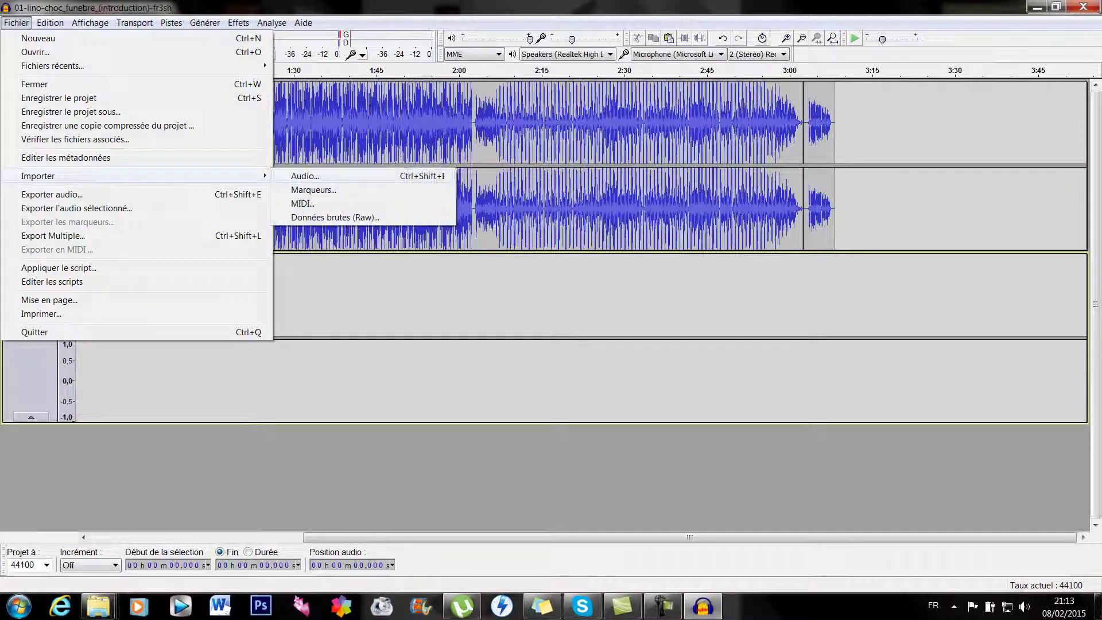
pyautogui.click(304, 176)
pyautogui.click(175, 222)
pyautogui.scroll(-2, 174, 221)
pyautogui.scroll(-4, 169, 226)
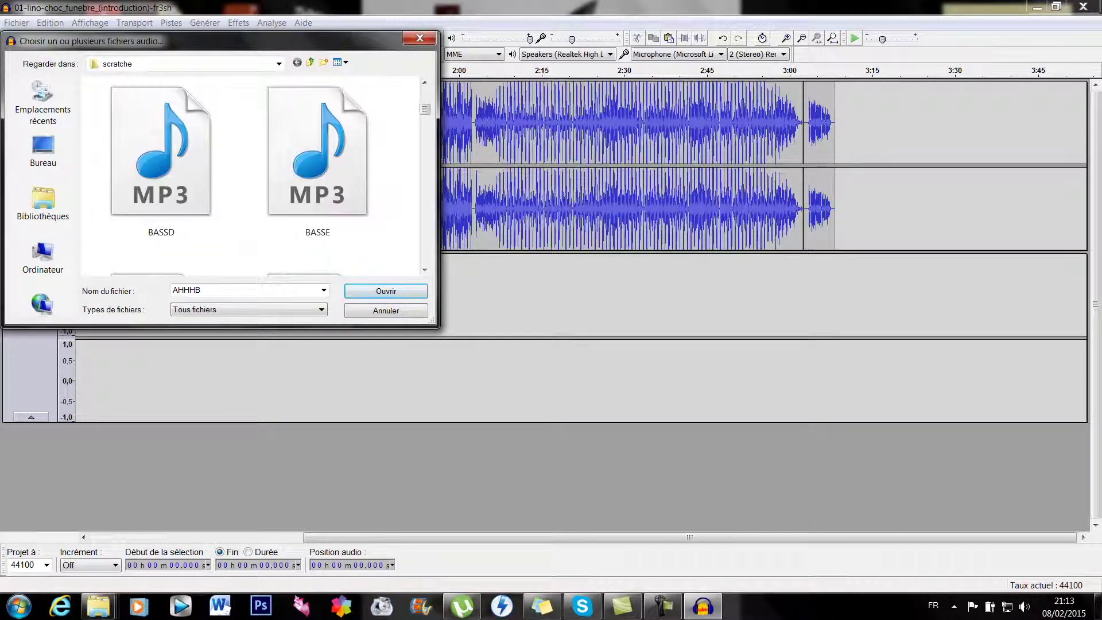
pyautogui.scroll(-5, 169, 227)
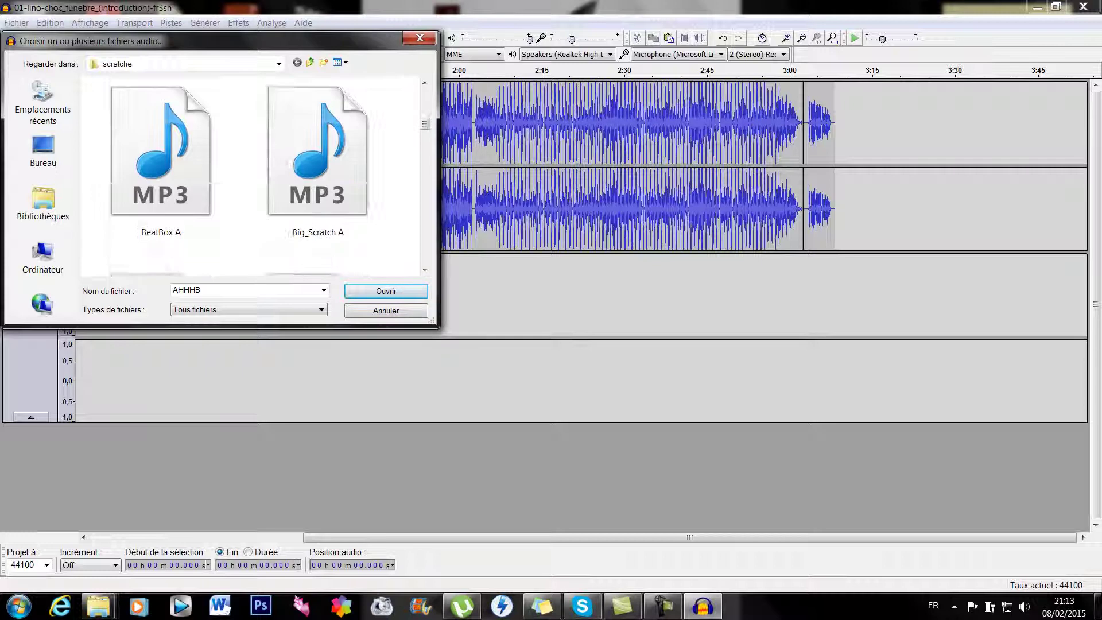
pyautogui.scroll(-4, 170, 227)
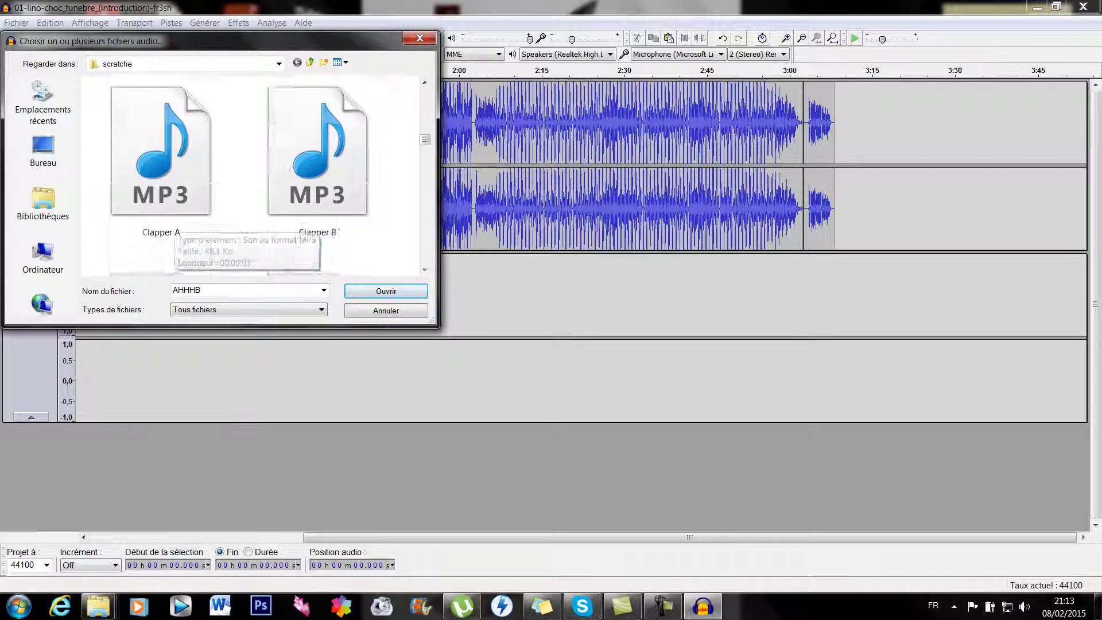
pyautogui.click(317, 172)
pyautogui.press('Return')
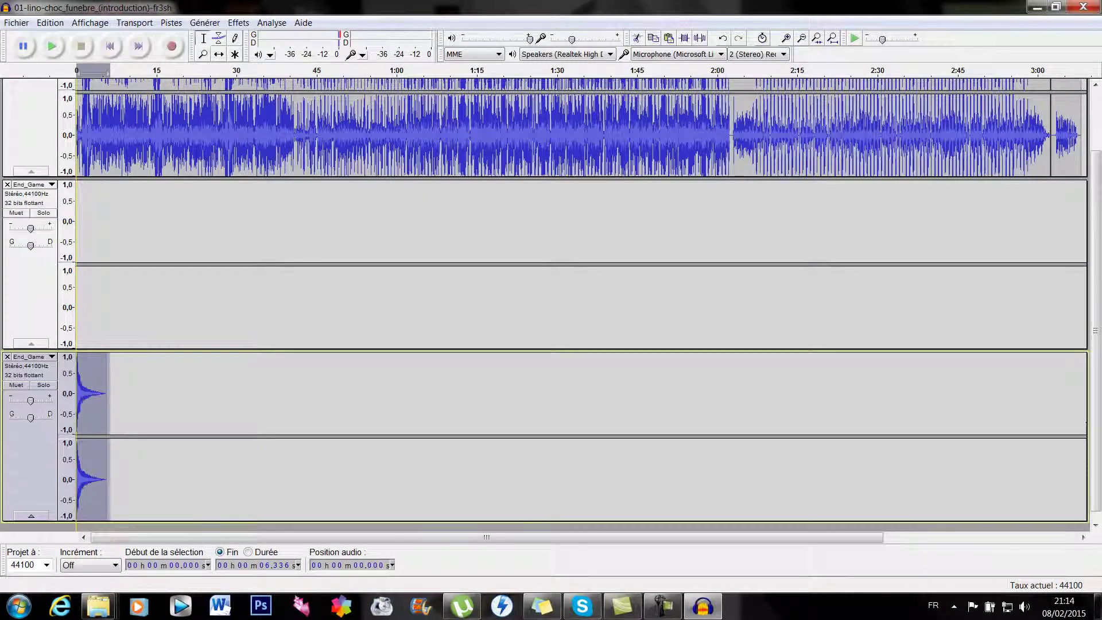
# Copy the End_Game clip from its track and paste it at the end of the mix at 3:08.151.
pyautogui.click(653, 38)
pyautogui.moveTo(643, 538); pyautogui.dragTo(841, 538)
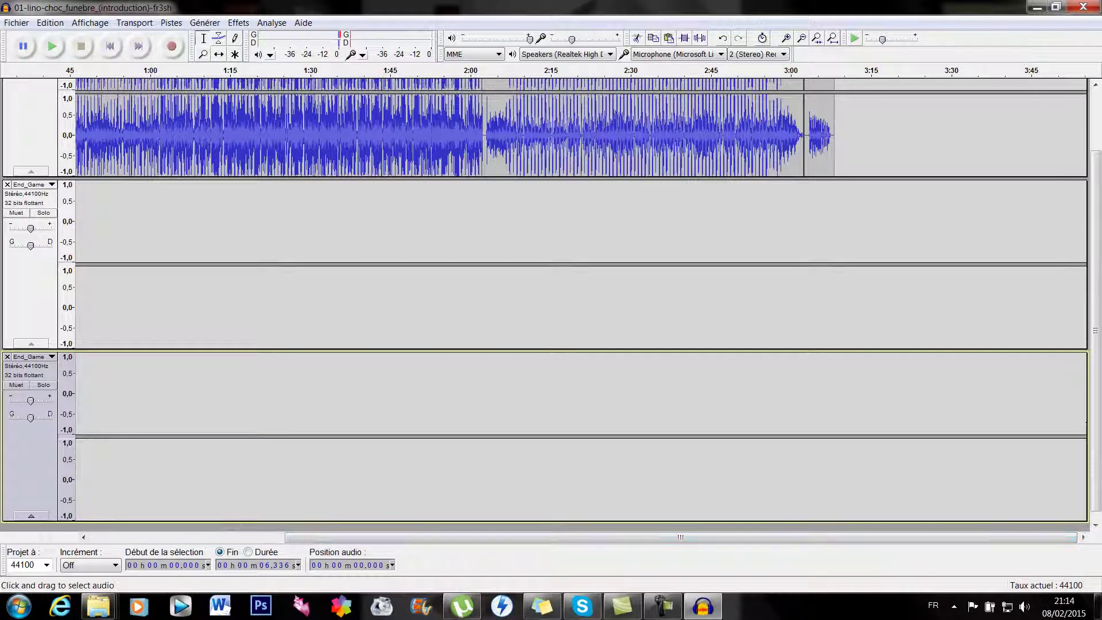
pyautogui.scroll(2, 835, 143)
pyautogui.click(834, 143)
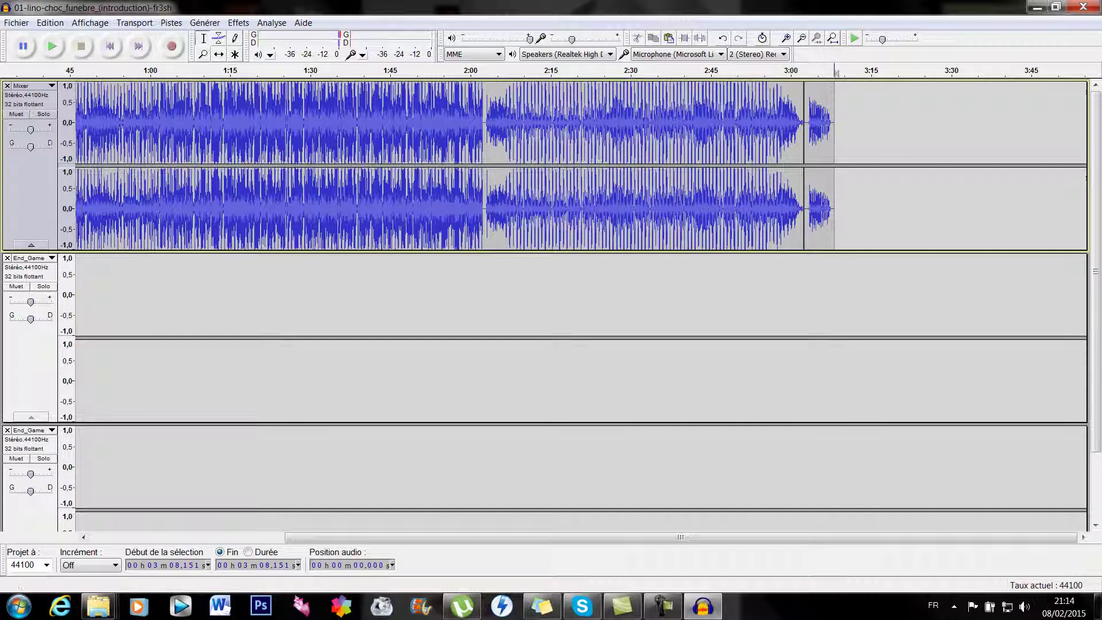
pyautogui.click(668, 38)
# Cut the original End_Game clip from the start of the newly imported track.
pyautogui.moveTo(664, 537); pyautogui.dragTo(475, 537)
pyautogui.moveTo(475, 537)
pyautogui.mouseDown()
pyautogui.moveTo(665, 537)
pyautogui.moveTo(476, 537)
pyautogui.mouseUp()
pyautogui.moveTo(126, 476); pyautogui.dragTo(77, 476)
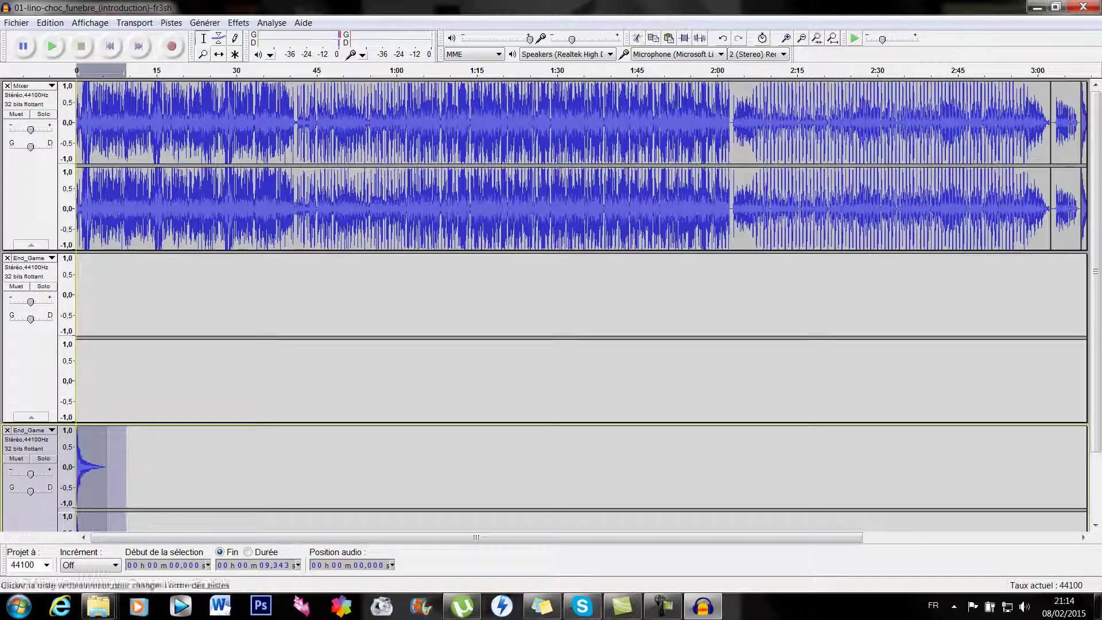
pyautogui.click(637, 38)
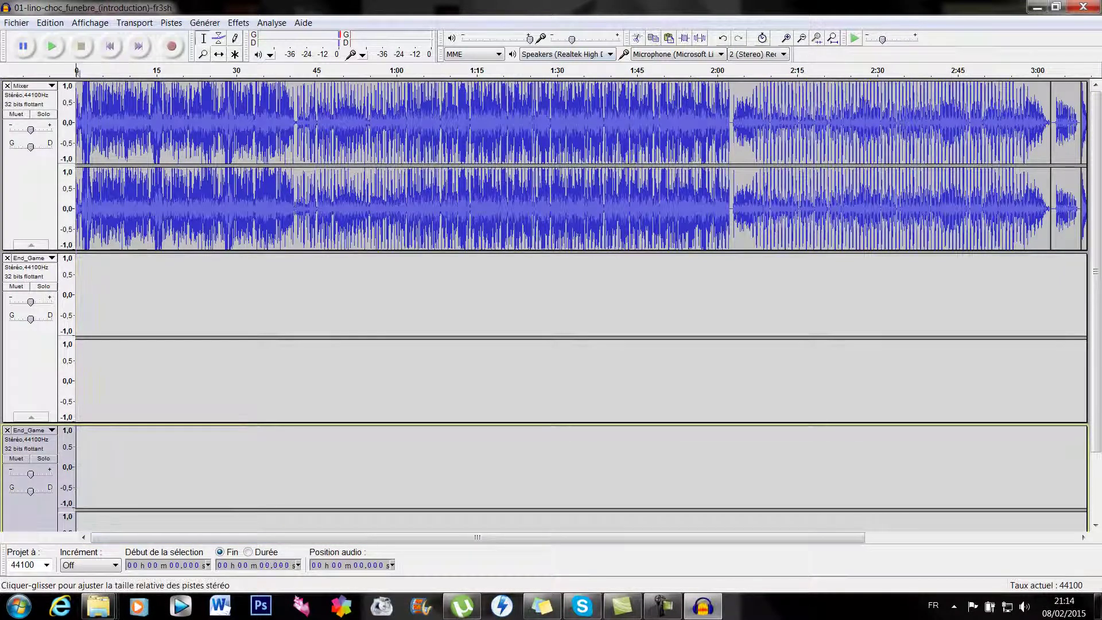
# Listen to the end of the mix from about 3:02 and delete the silent gap from 3:02.377 to 3:03.425.
pyautogui.moveTo(475, 537); pyautogui.dragTo(690, 537)
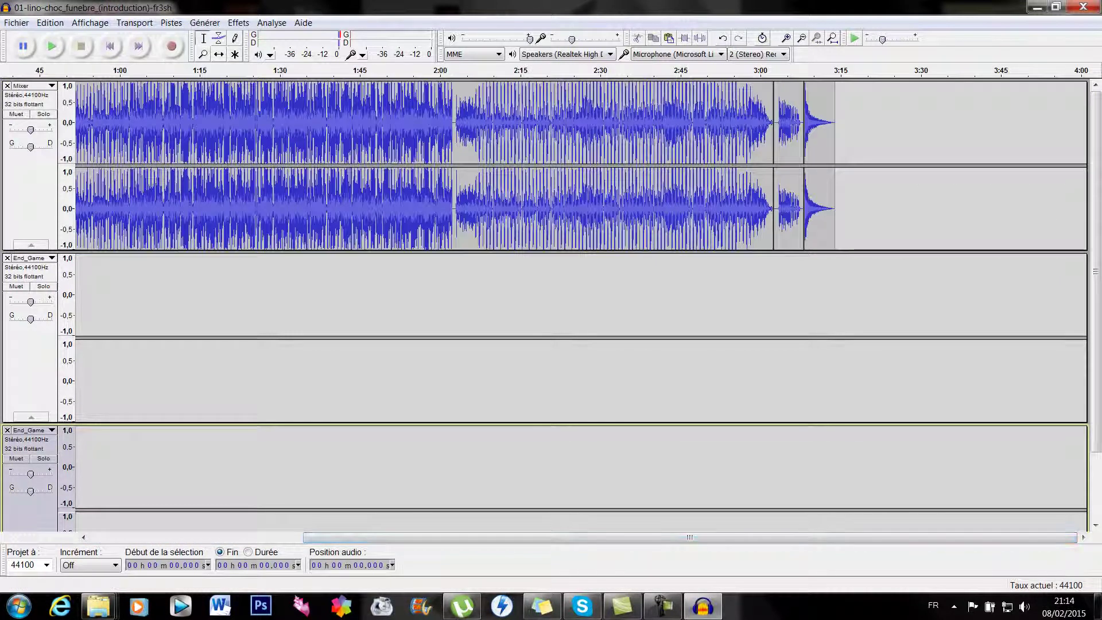
pyautogui.click(773, 72)
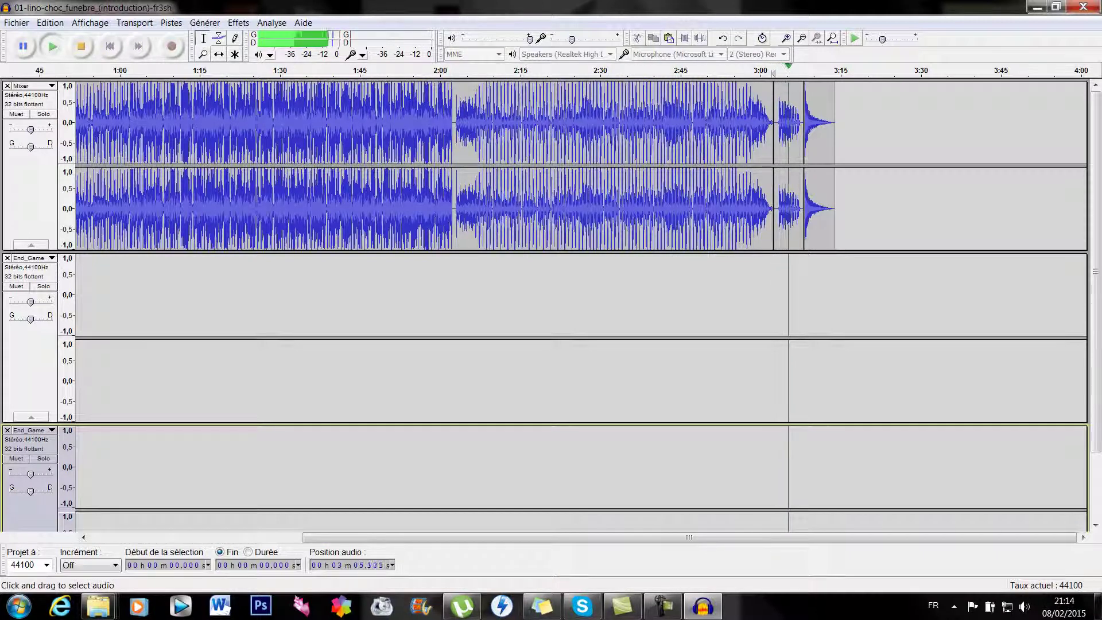
pyautogui.moveTo(773, 208); pyautogui.dragTo(779, 208)
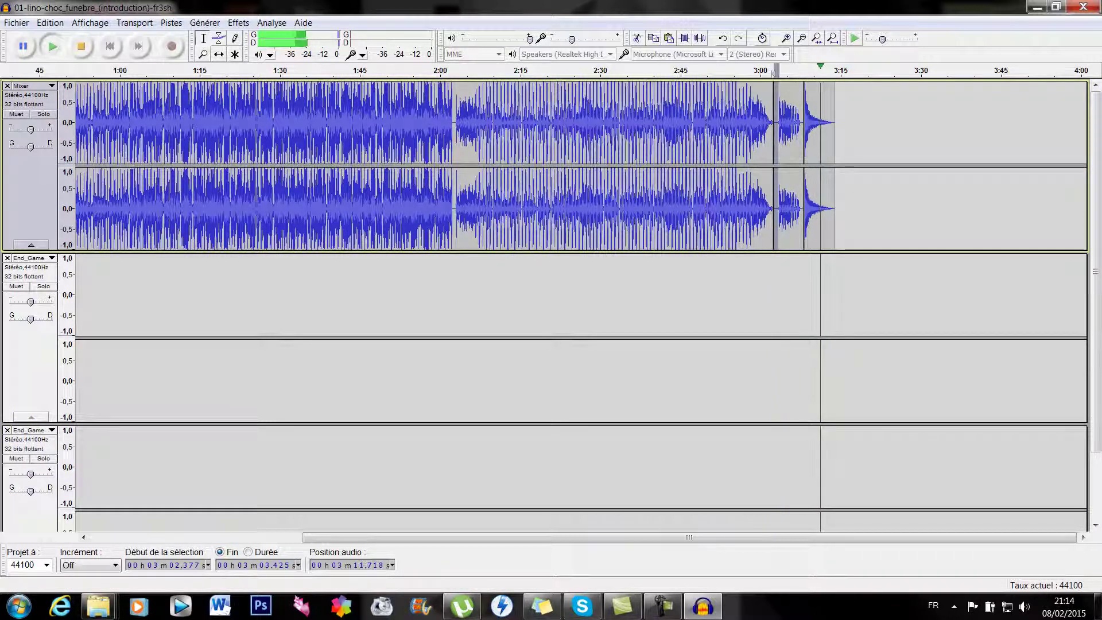
pyautogui.click(81, 46)
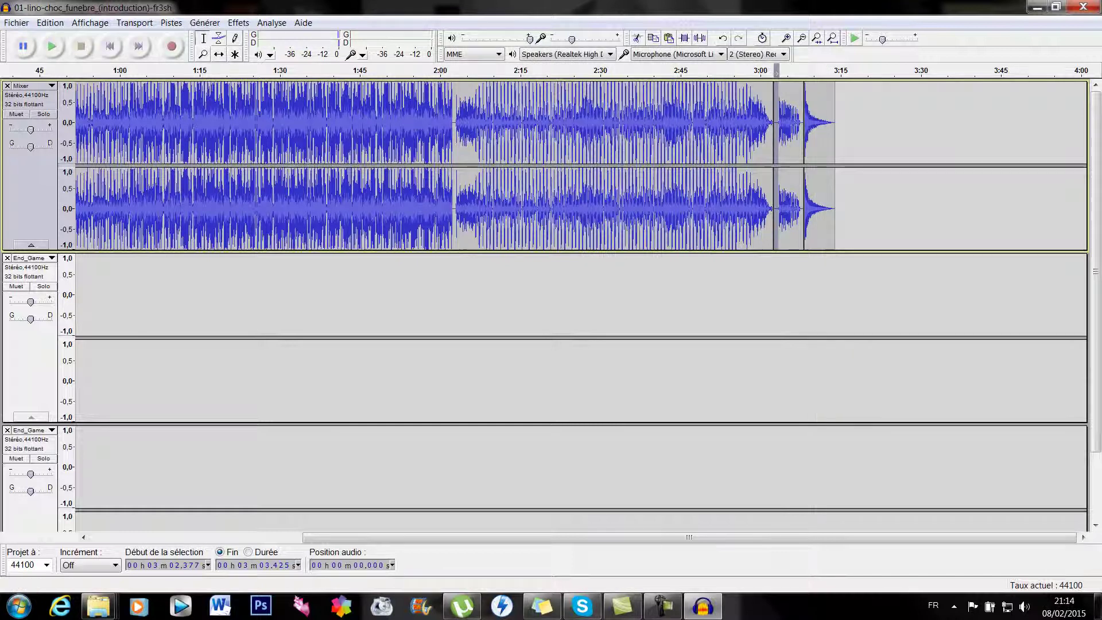
pyautogui.press('Delete')
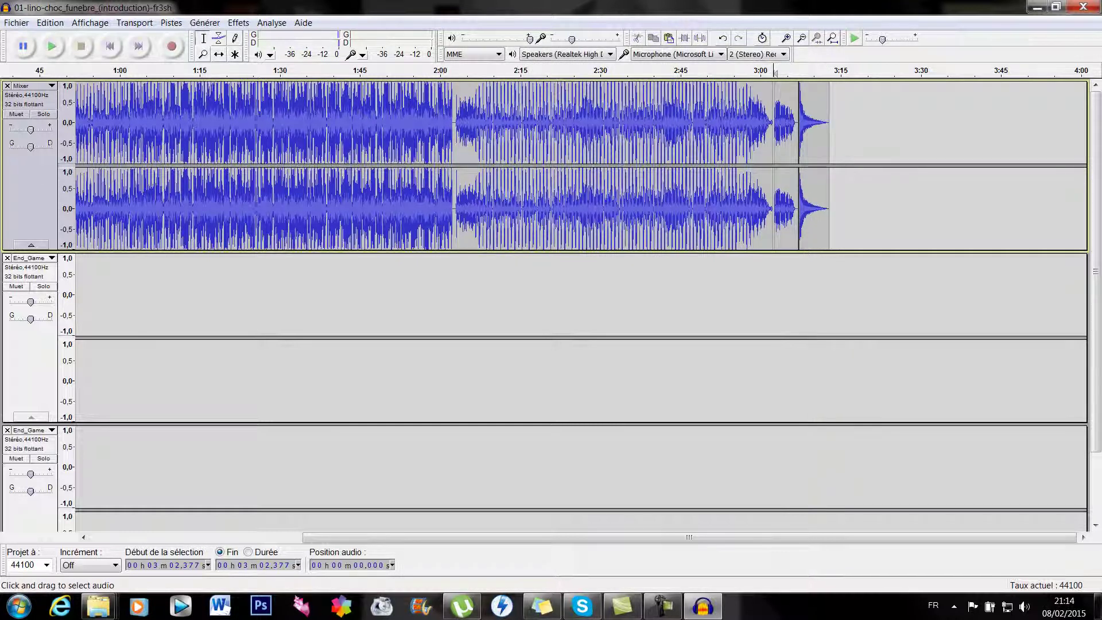
# Apply the Delay effect to the final End_Game clip from 3:07.103 to 3:12.824 and listen from about 3:05.
pyautogui.moveTo(830, 73); pyautogui.dragTo(799, 73)
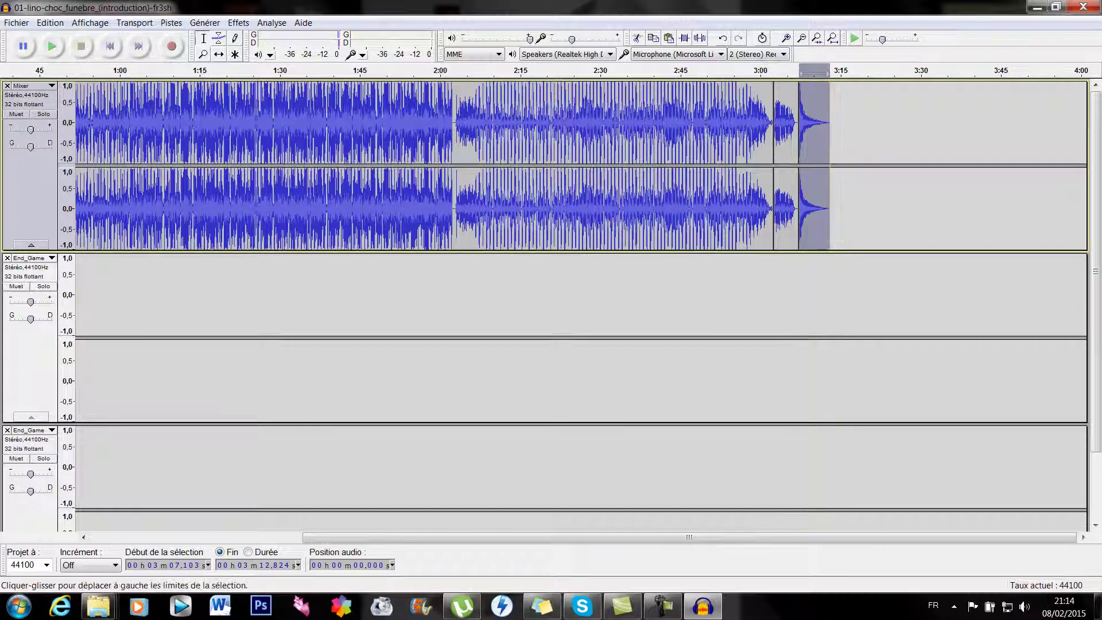
pyautogui.click(238, 22)
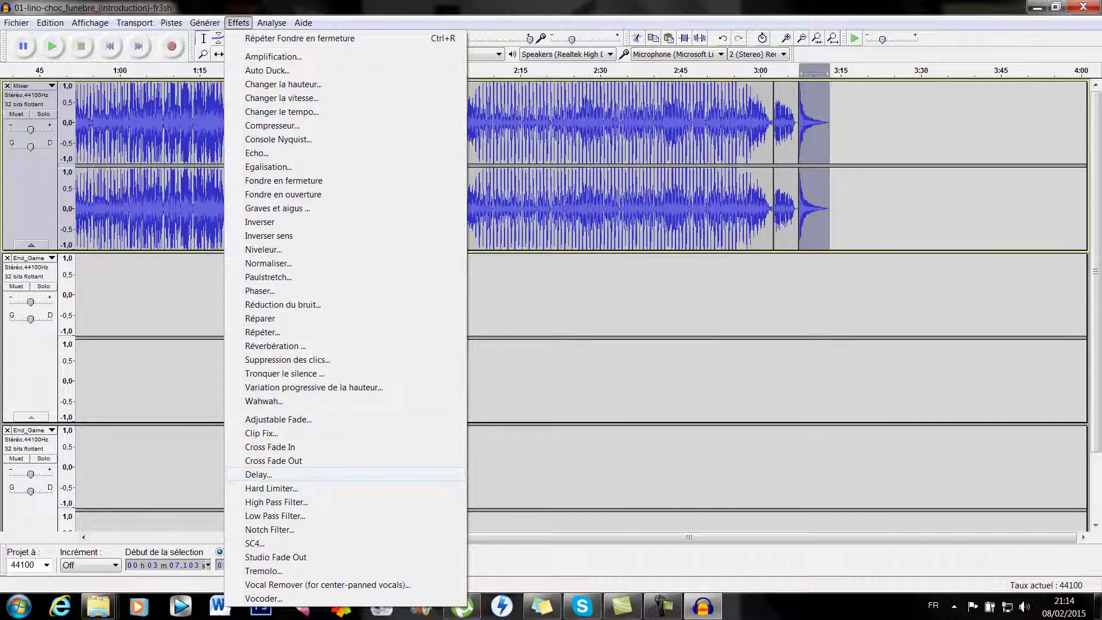
pyautogui.click(258, 474)
pyautogui.click(598, 373)
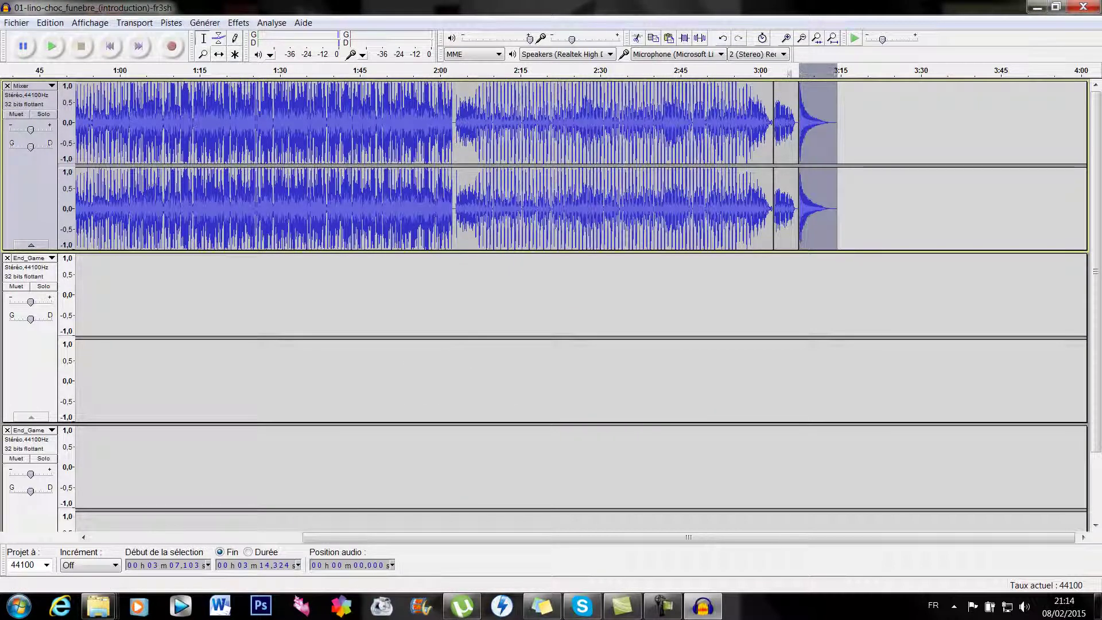
pyautogui.click(788, 71)
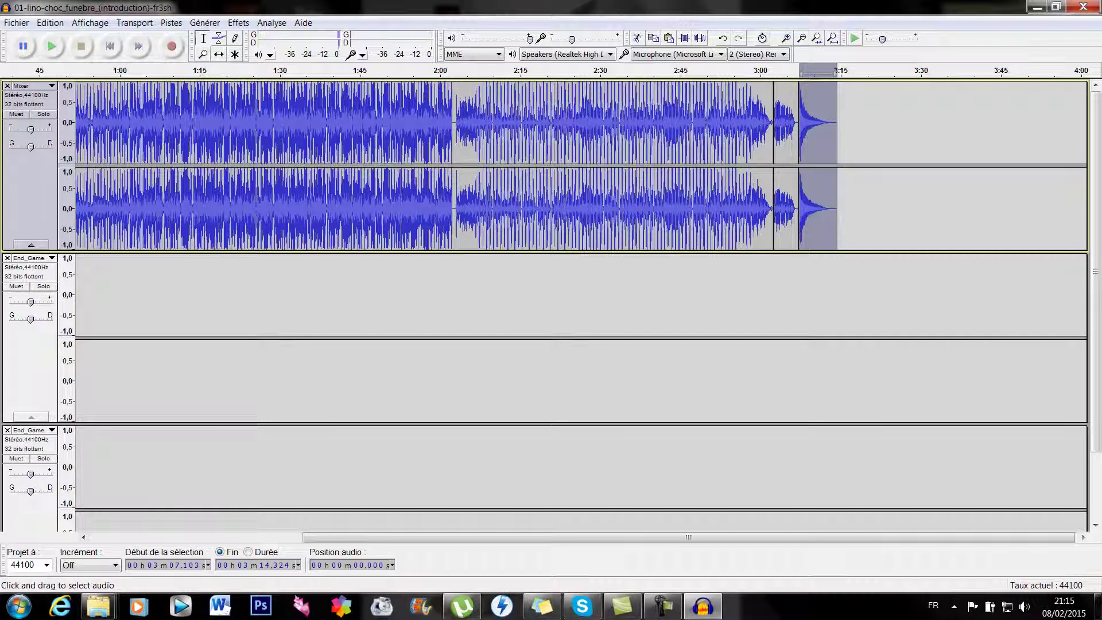
# Select the whole mix track and mix and render it into a single continuous track.
pyautogui.moveTo(973, 143); pyautogui.dragTo(23, 143)
pyautogui.hscroll(-2, 574, 166)
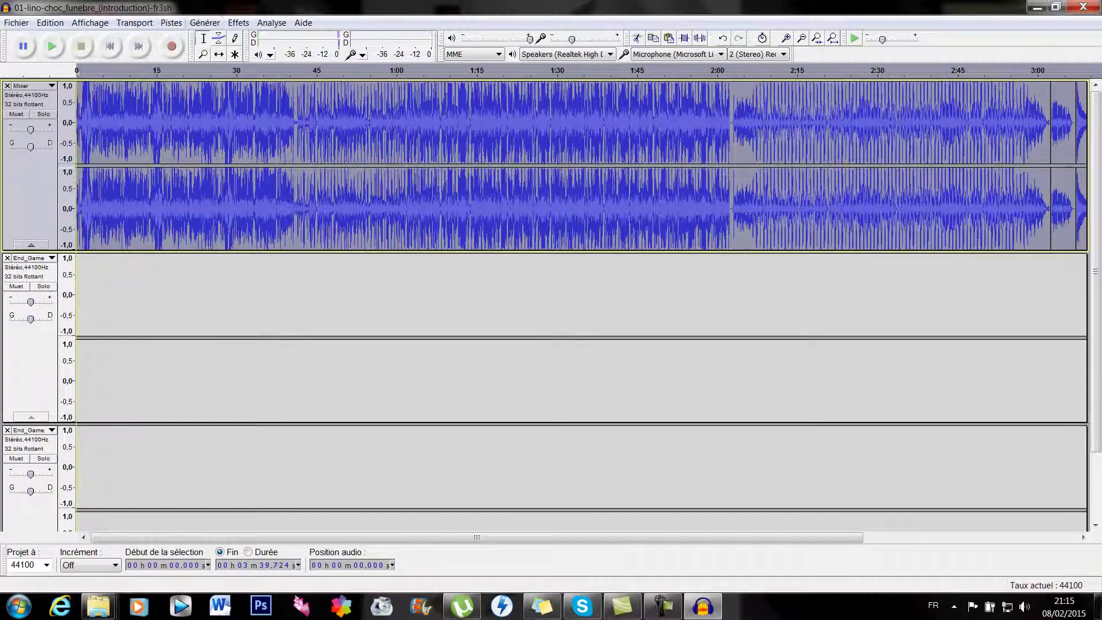
pyautogui.click(171, 22)
pyautogui.click(209, 70)
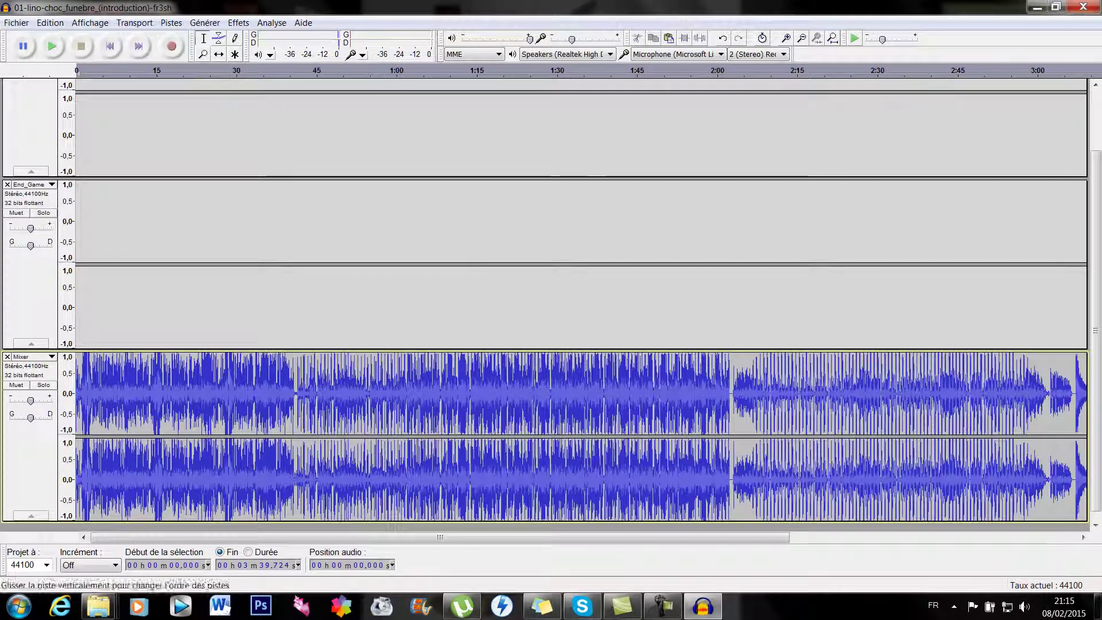
# Export the mix to the desktop as a 16-bit PCM WAV named tuto, keeping the metadata unchanged, and close Audacity.
pyautogui.click(16, 22)
pyautogui.click(52, 193)
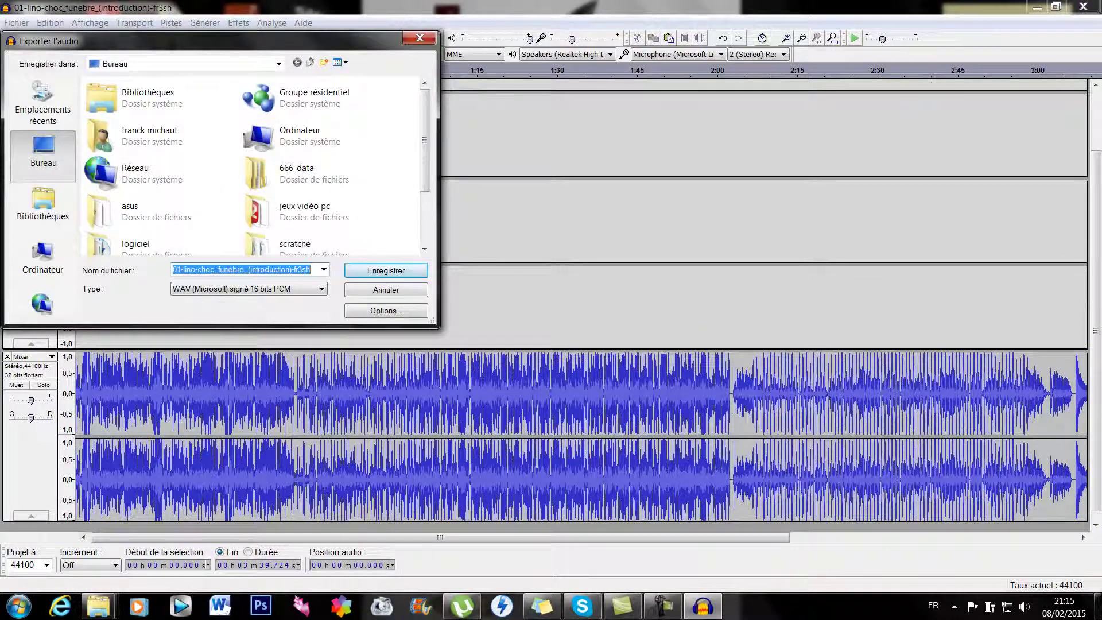
pyautogui.write('tuto')
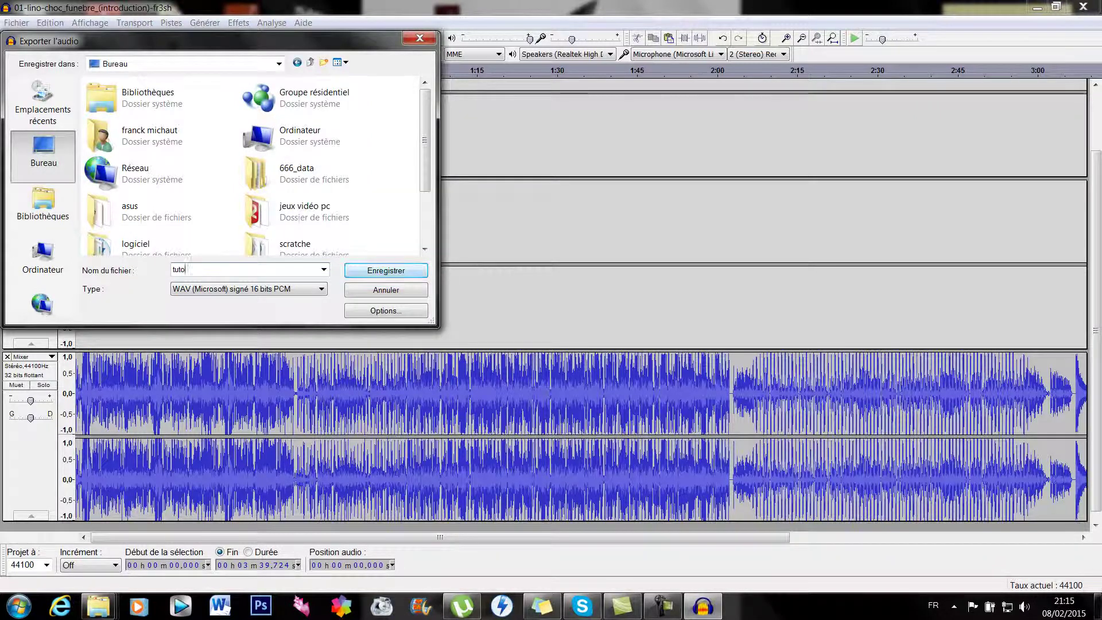
pyautogui.press('Return')
pyautogui.press('Return')
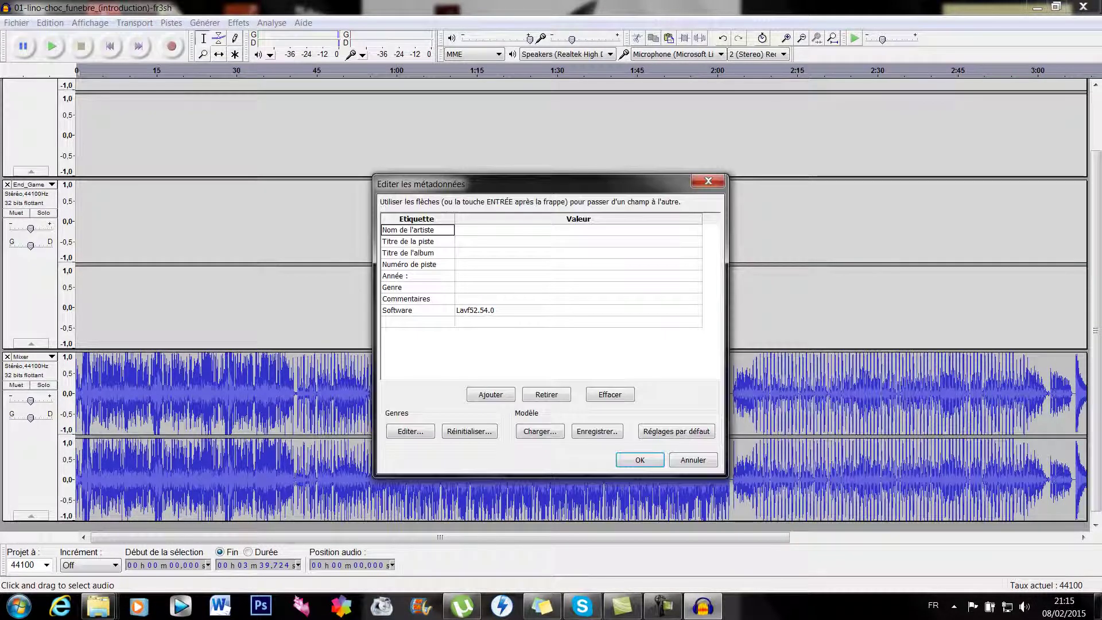
pyautogui.press('Return')
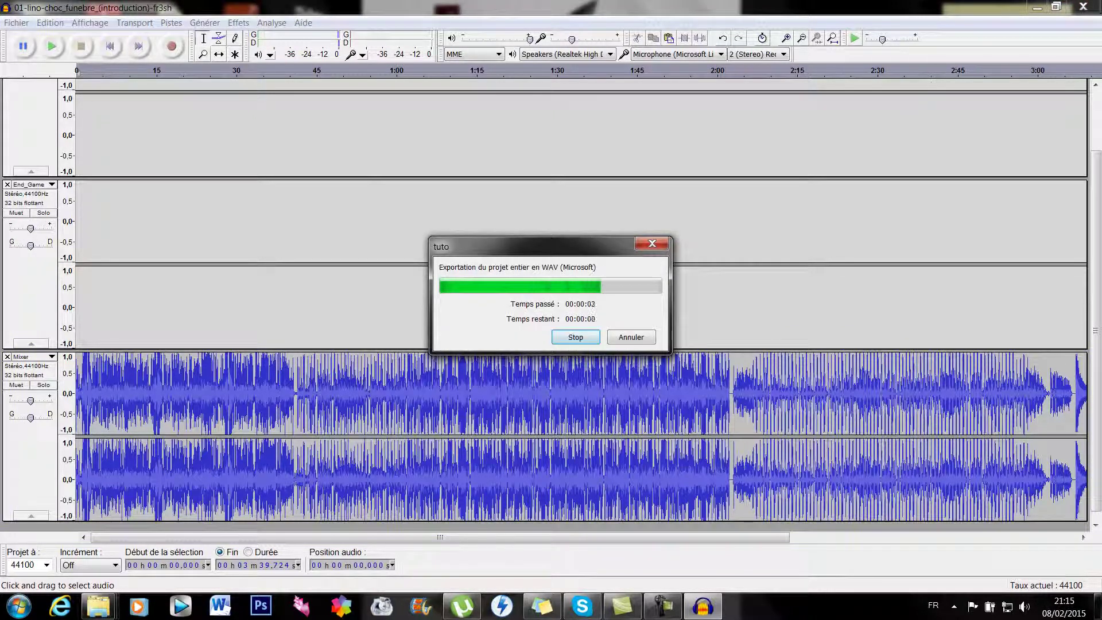
pyautogui.click(1083, 7)
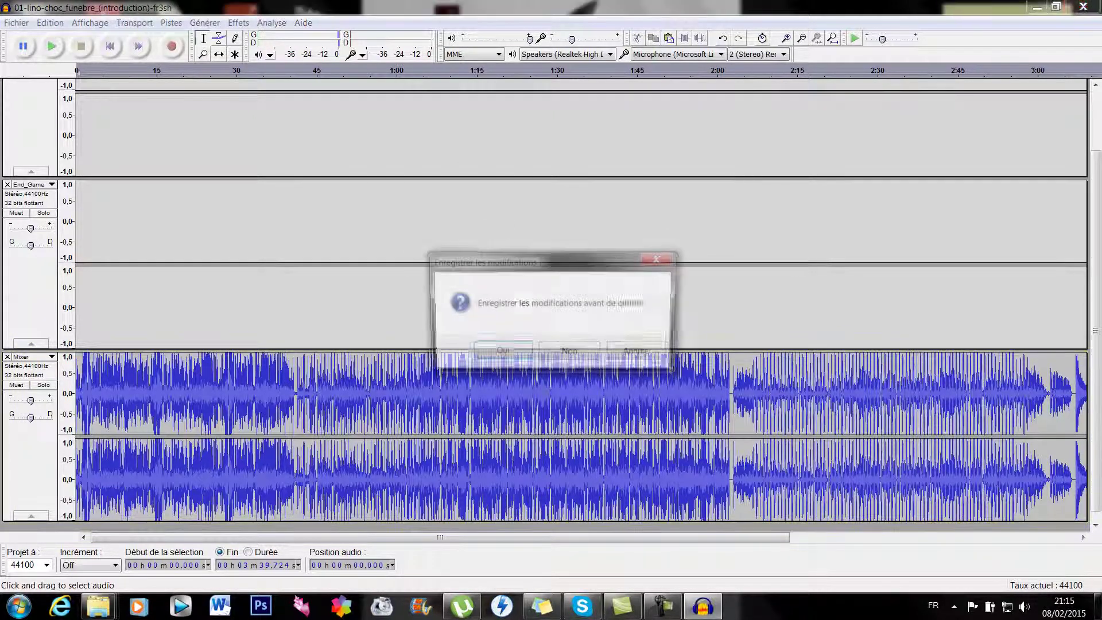
pyautogui.press('Return')
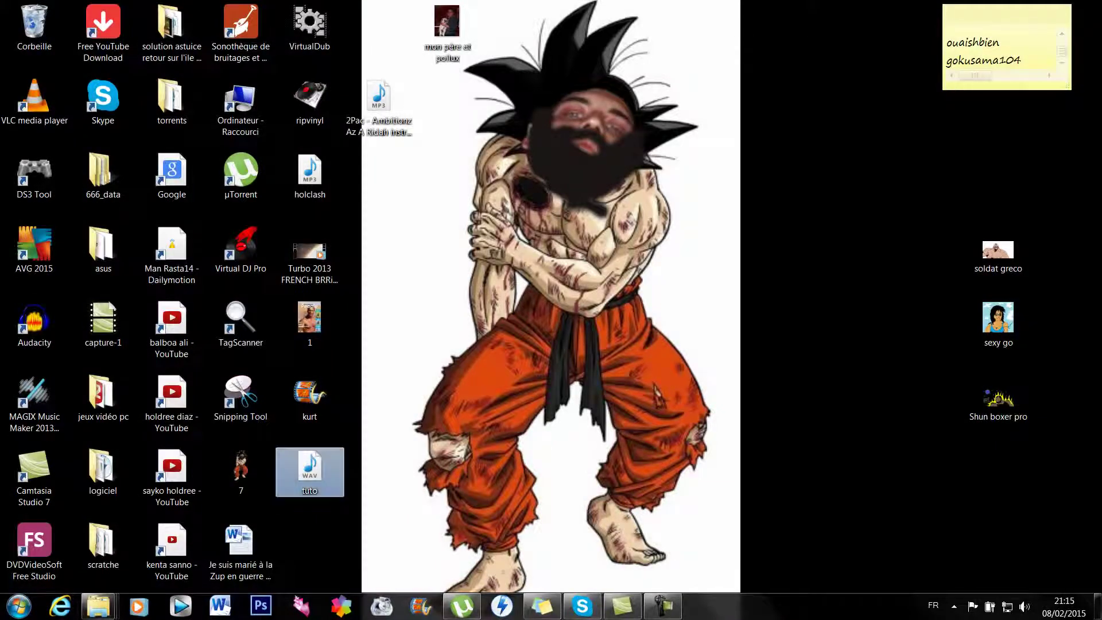
# Play the exported tuto WAV file from the desktop in Windows Media Player, briefly check its playlist, and close the player.
pyautogui.press('Return')
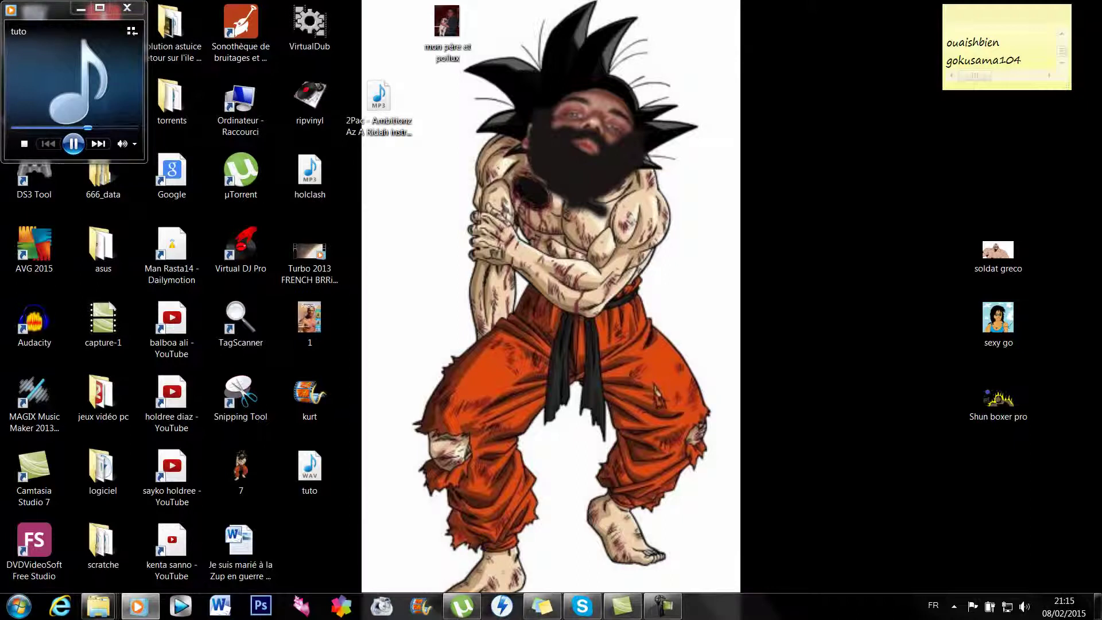
pyautogui.rightClick(107, 87)
pyautogui.click(138, 95)
pyautogui.rightClick(84, 118)
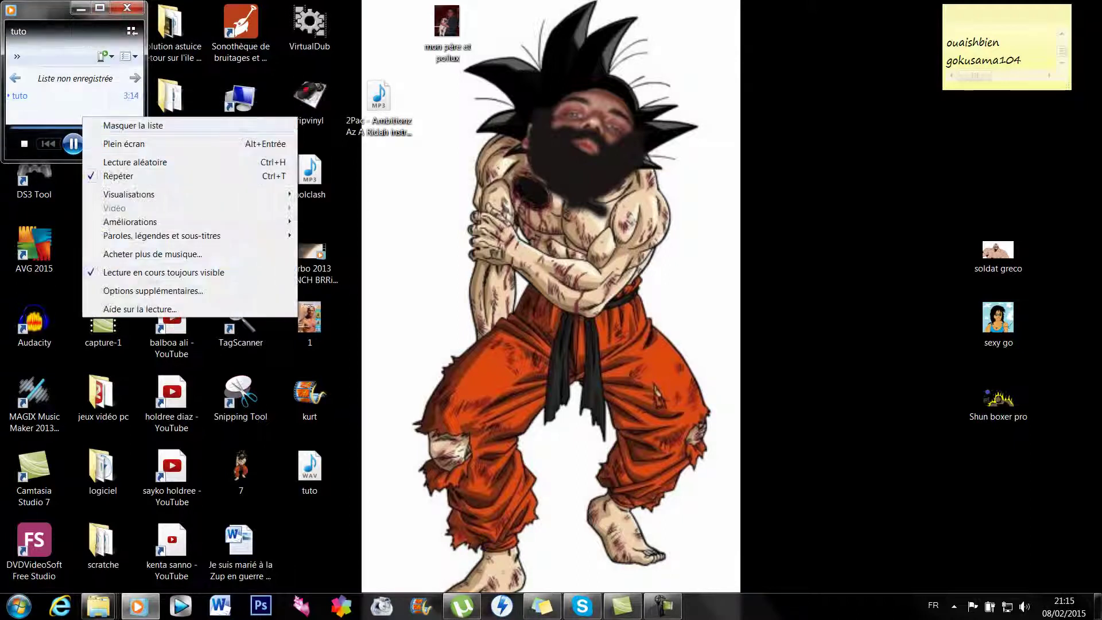
pyautogui.click(103, 125)
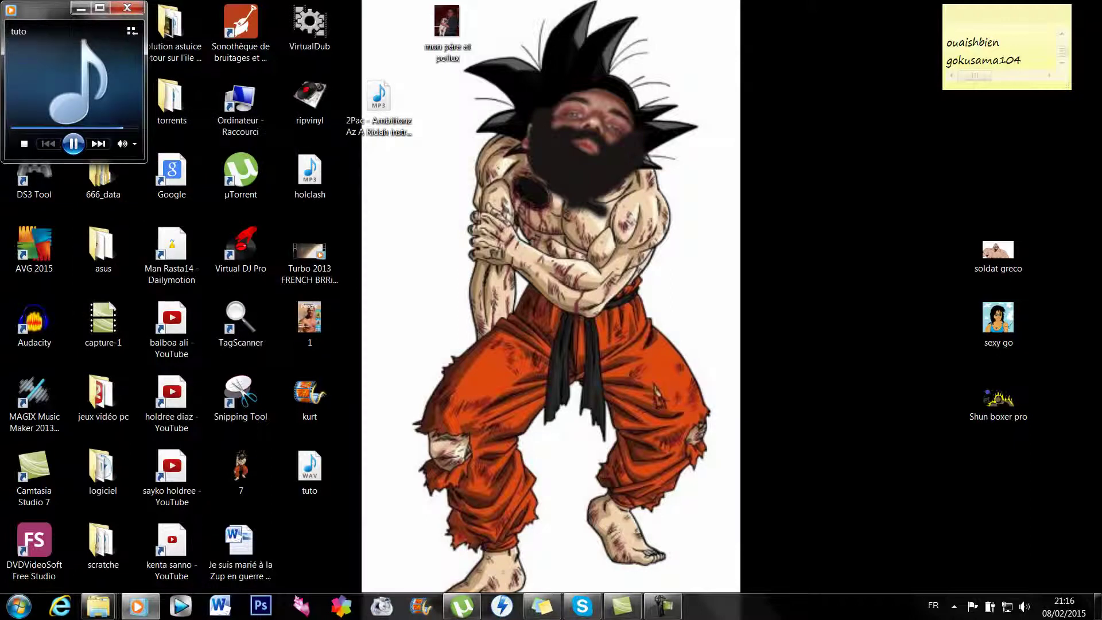
pyautogui.click(126, 7)
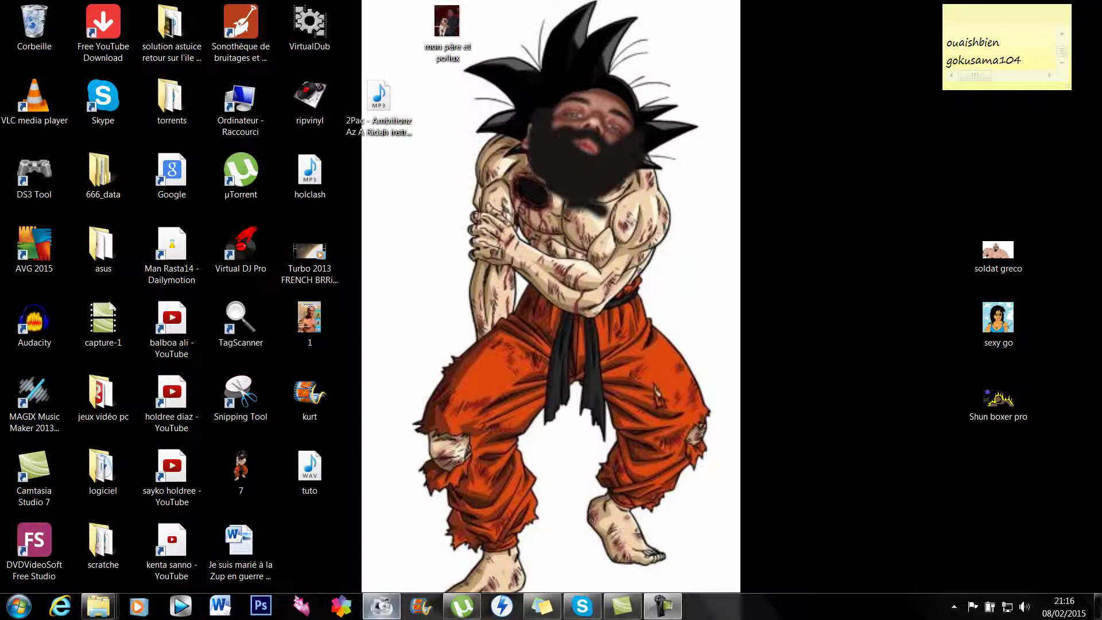
# Convert tuto.wav from the desktop to a good-quality MP3 in FormatFactory, with F:\FFOutput as destination, and open the output folder.
pyautogui.click(382, 605)
pyautogui.moveTo(517, 105); pyautogui.dragTo(719, 117)
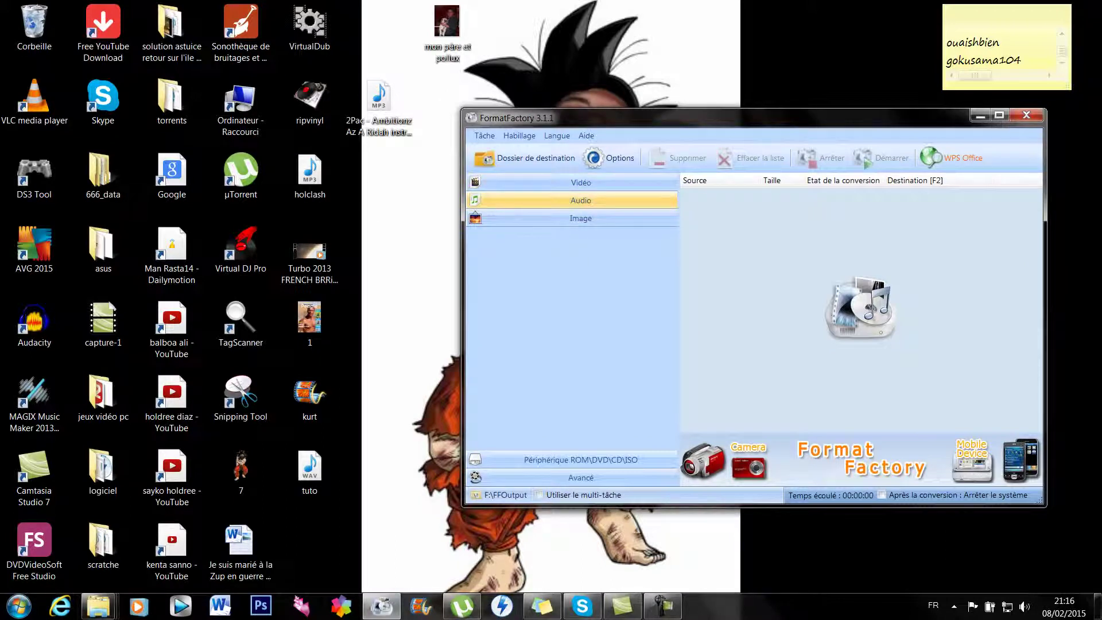
pyautogui.click(580, 199)
pyautogui.click(501, 240)
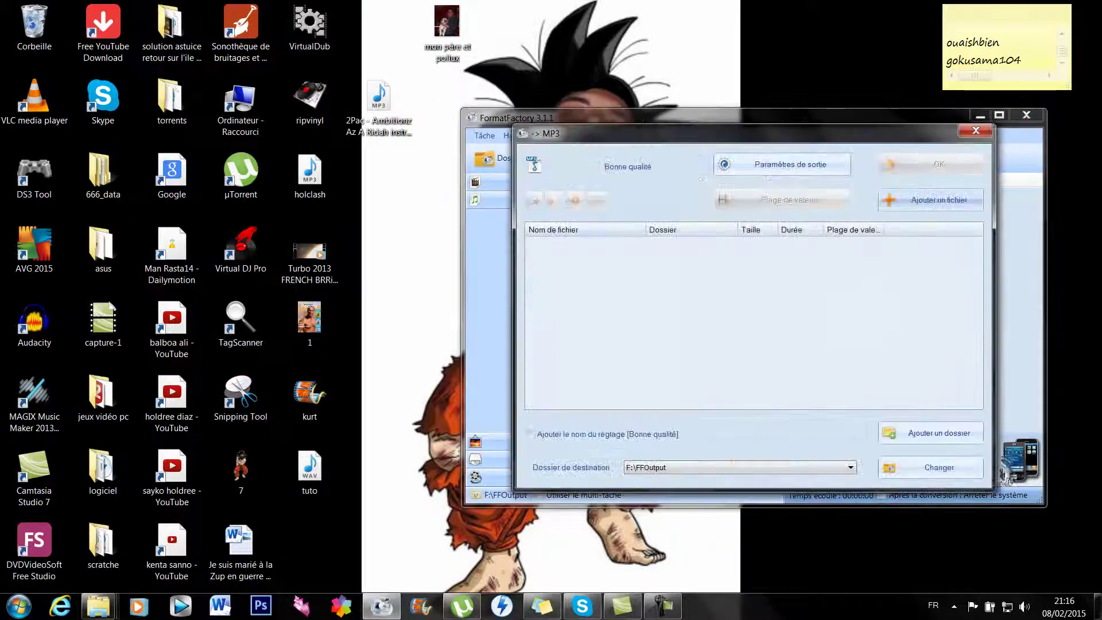
pyautogui.moveTo(310, 465); pyautogui.dragTo(660, 321)
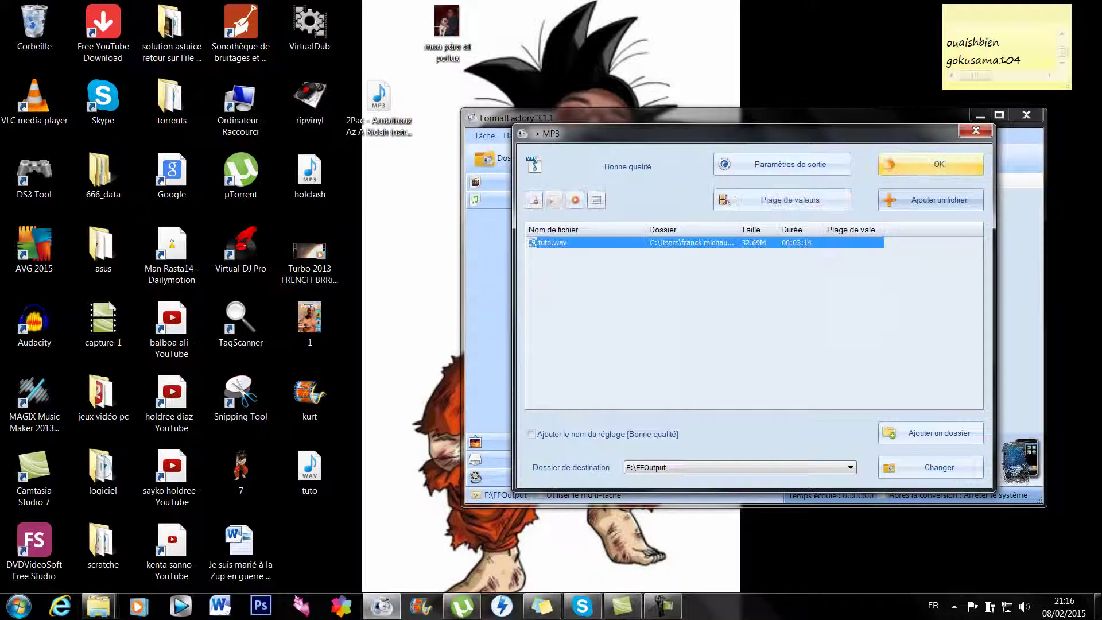
pyautogui.click(933, 165)
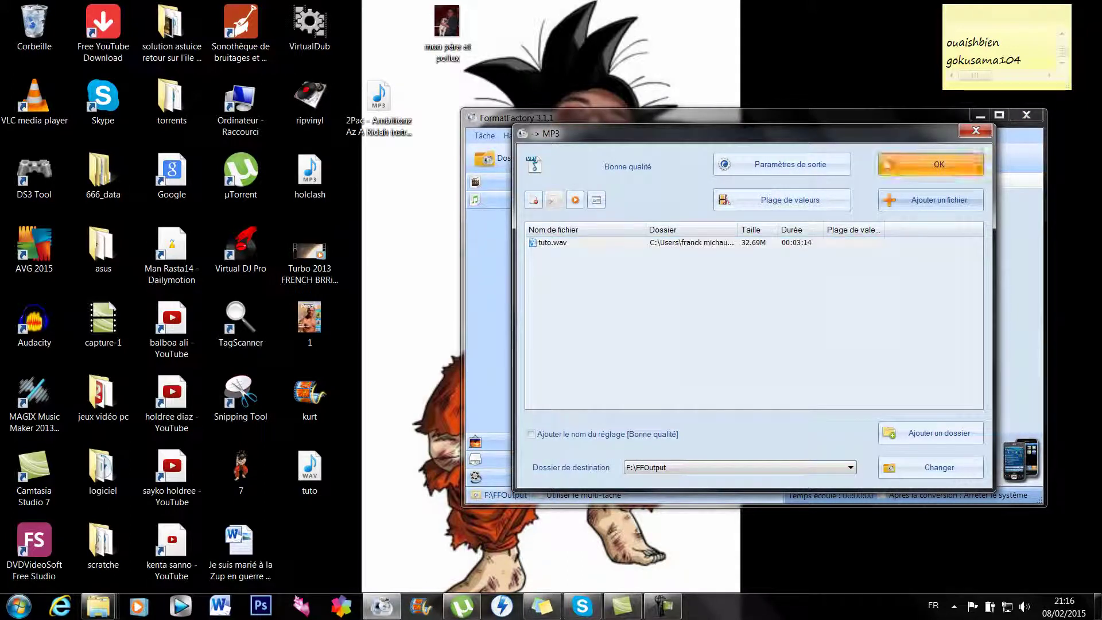
pyautogui.click(931, 464)
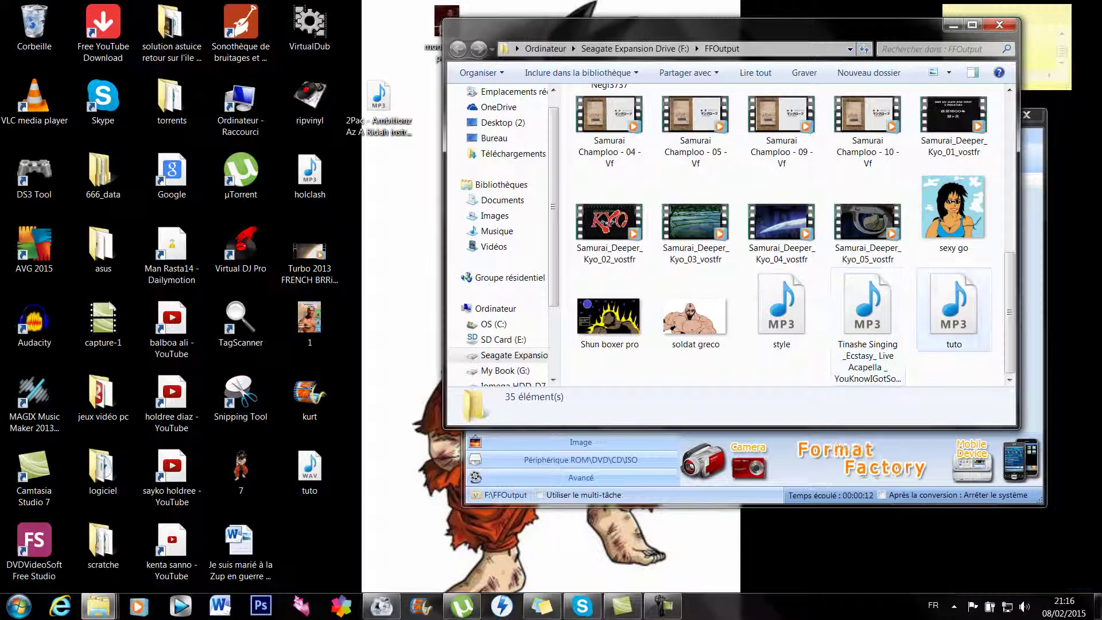
# Play the converted tuto MP3 from the FFOutput folder, and close the player, the folder and FormatFactory.
pyautogui.click(953, 310)
pyautogui.press('Return')
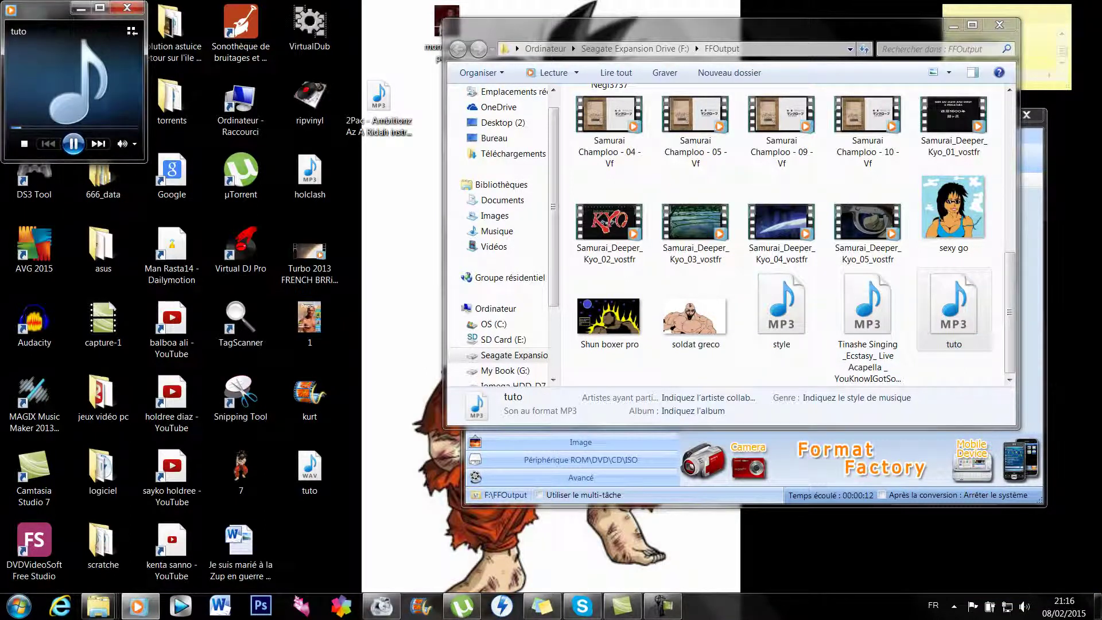
pyautogui.click(127, 8)
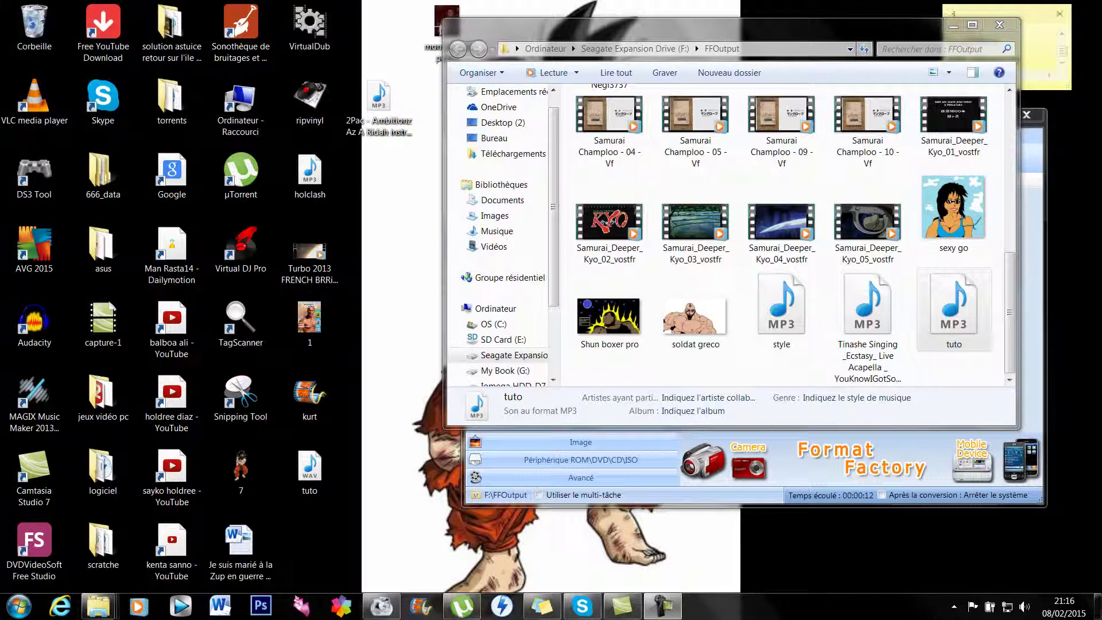
pyautogui.click(998, 25)
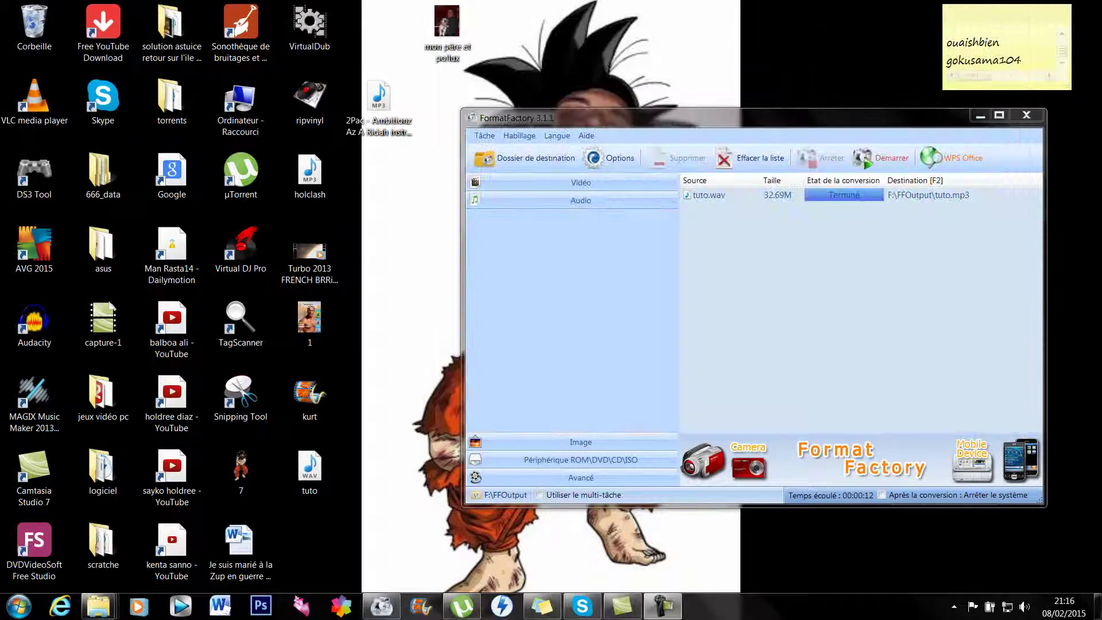
pyautogui.click(1026, 115)
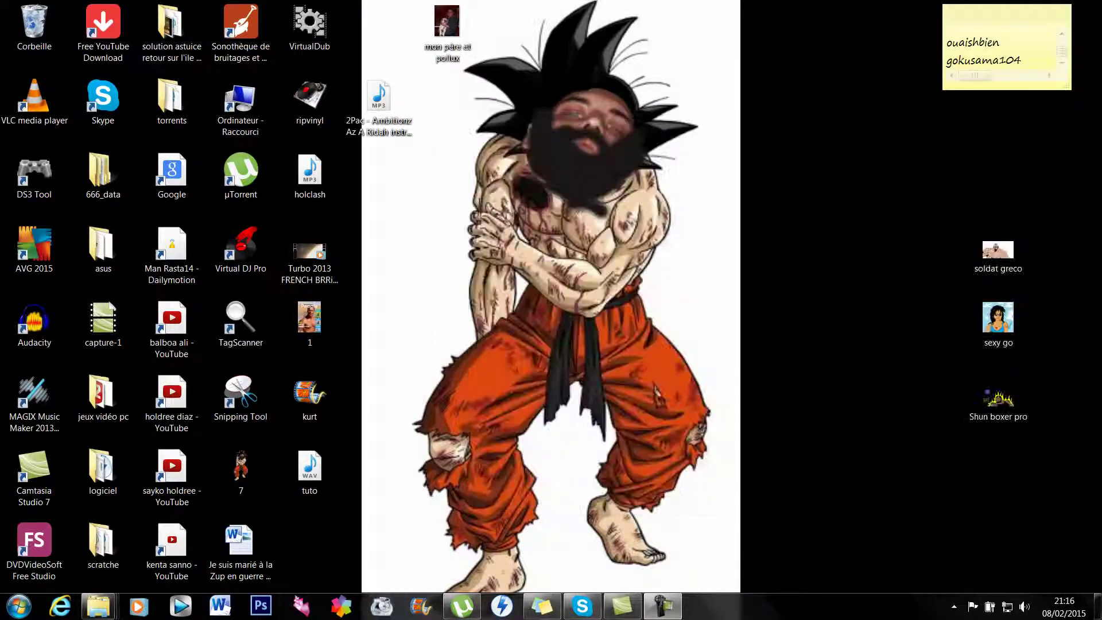
pyautogui.click(662, 606)
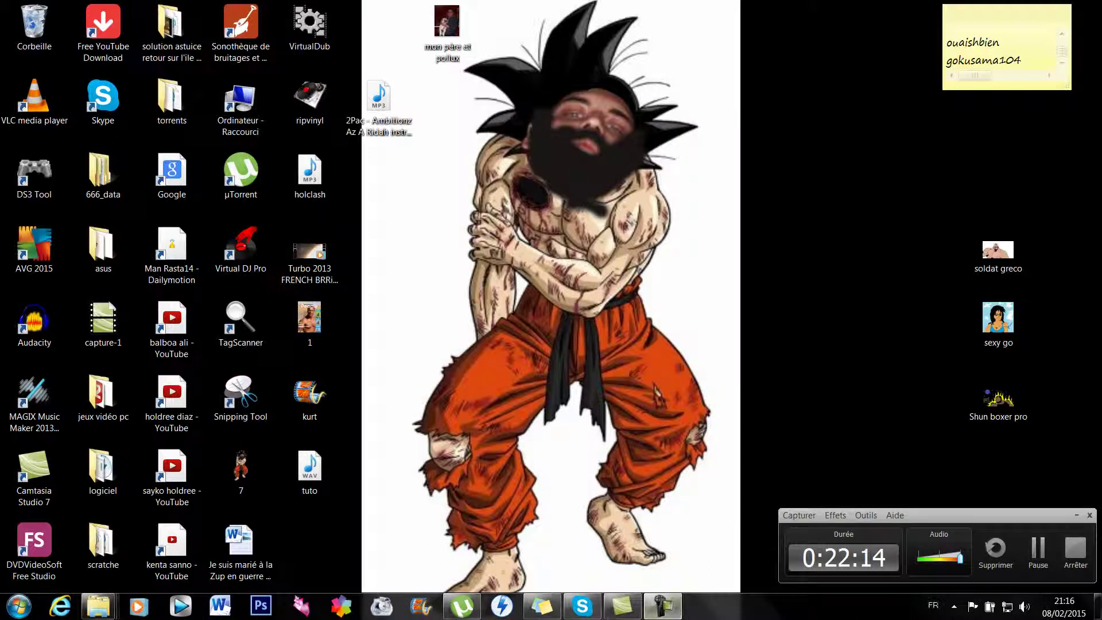